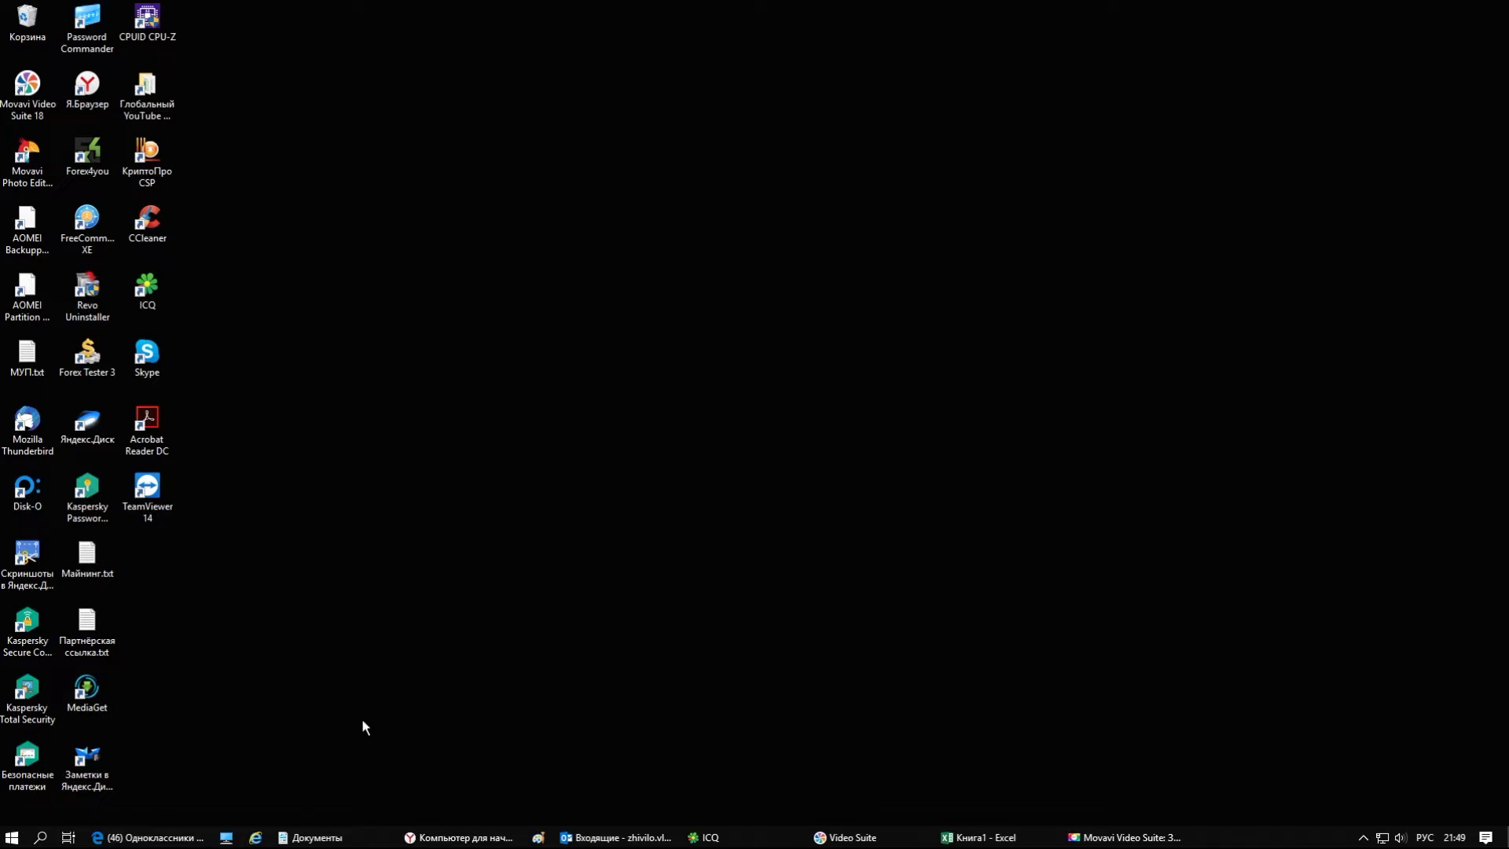
Restore the Книга1 Excel window from the taskbar
left_click(978, 837)
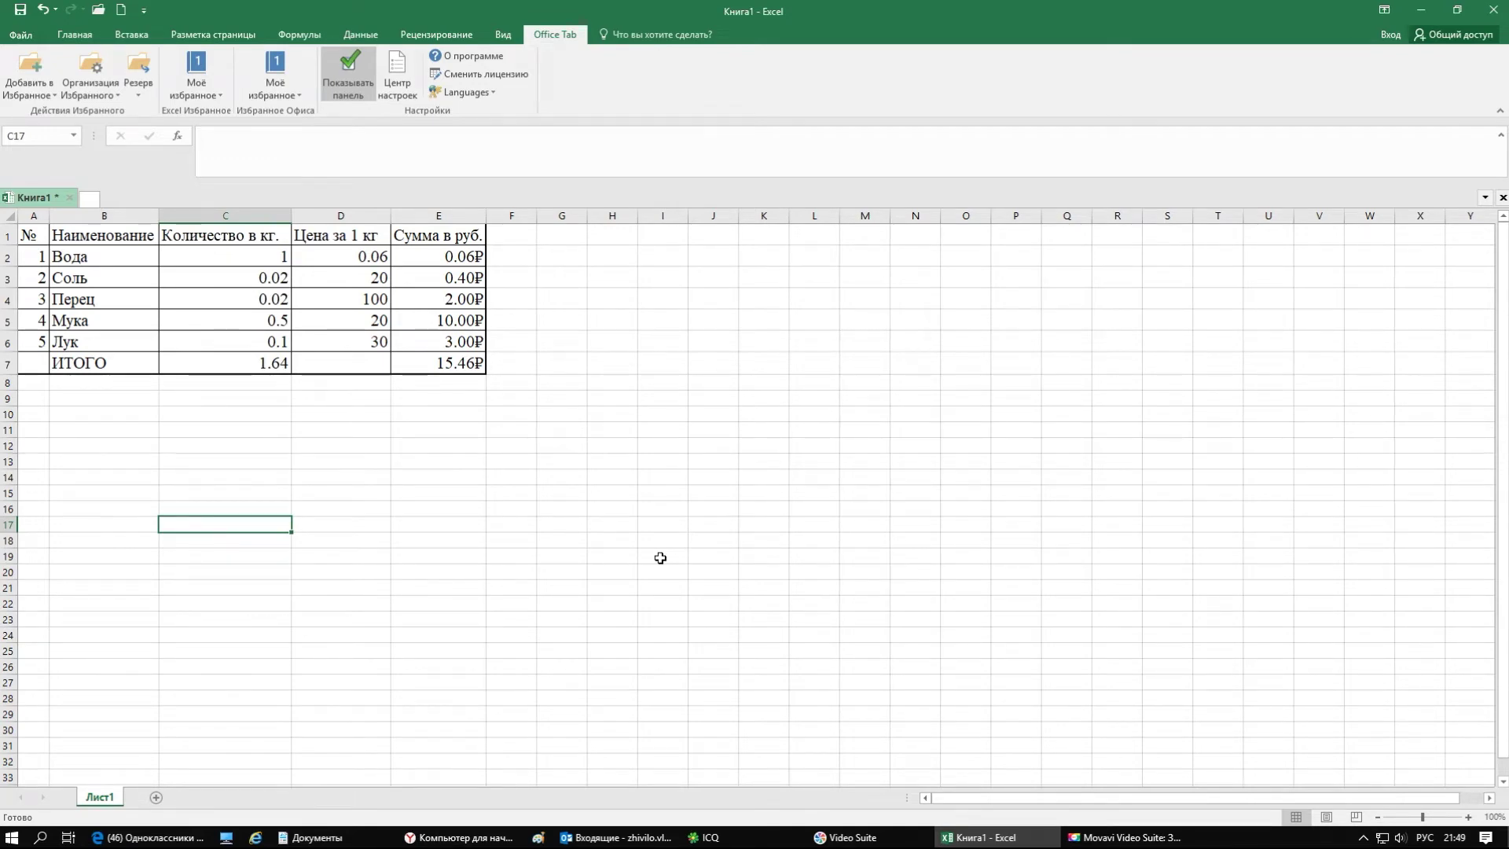
On the Главная tab, open the Вставить dropdown in the Ячейки group
left_click(71, 38)
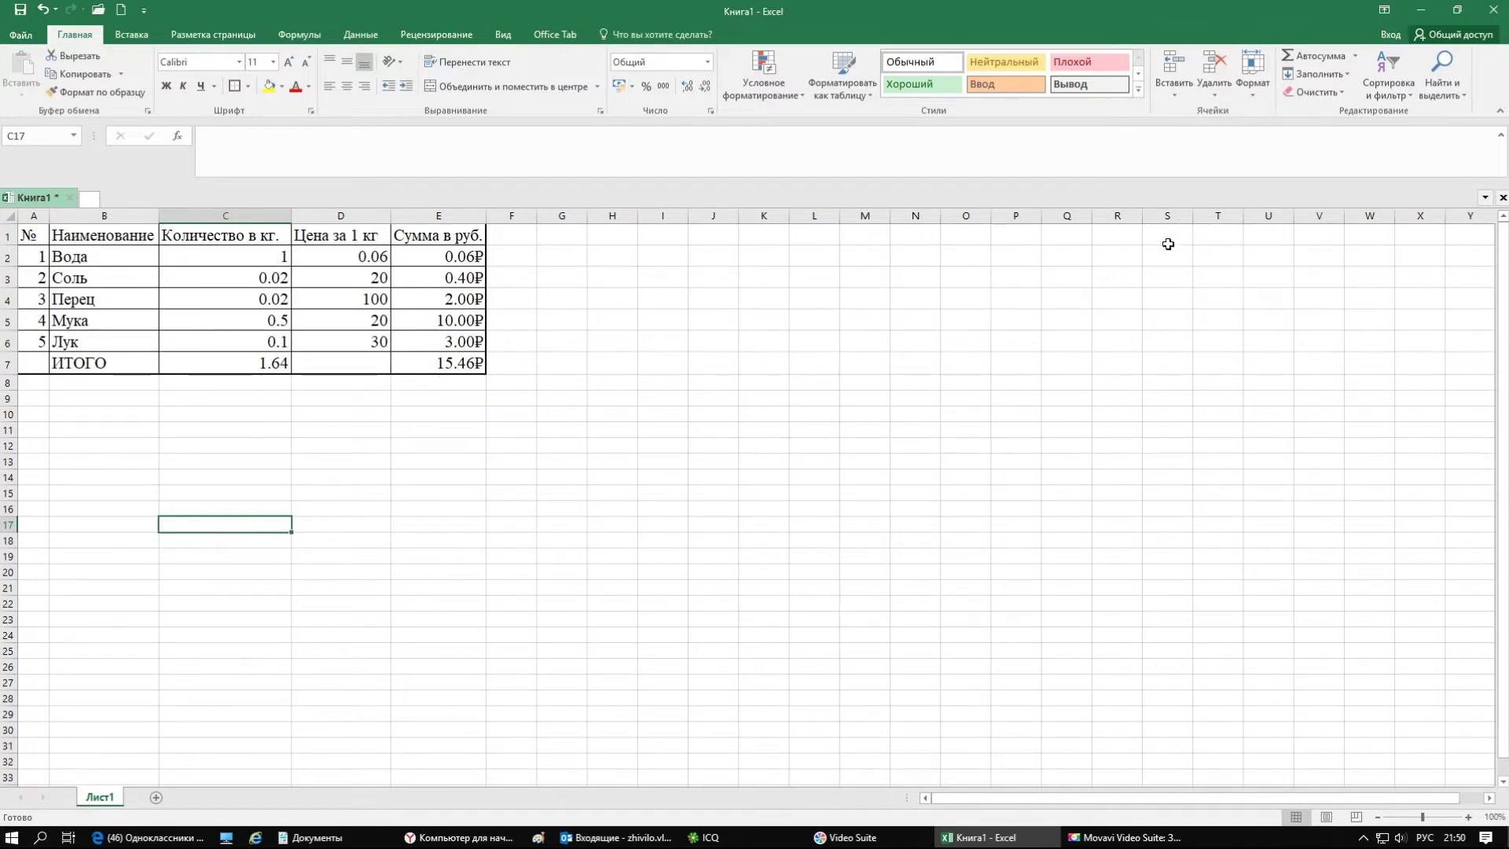
left_click(1164, 88)
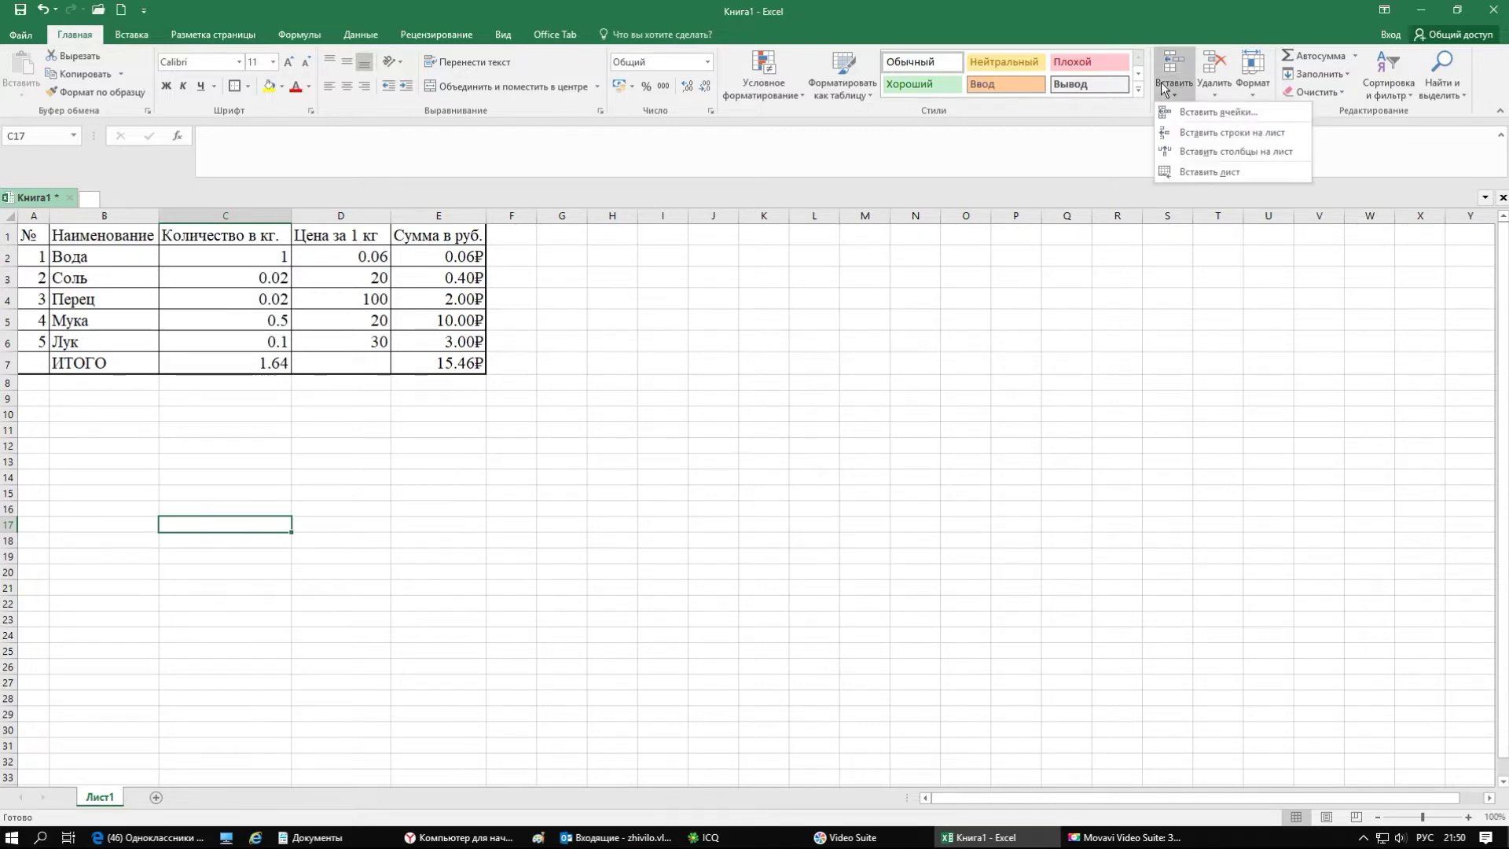
left_click(1182, 129)
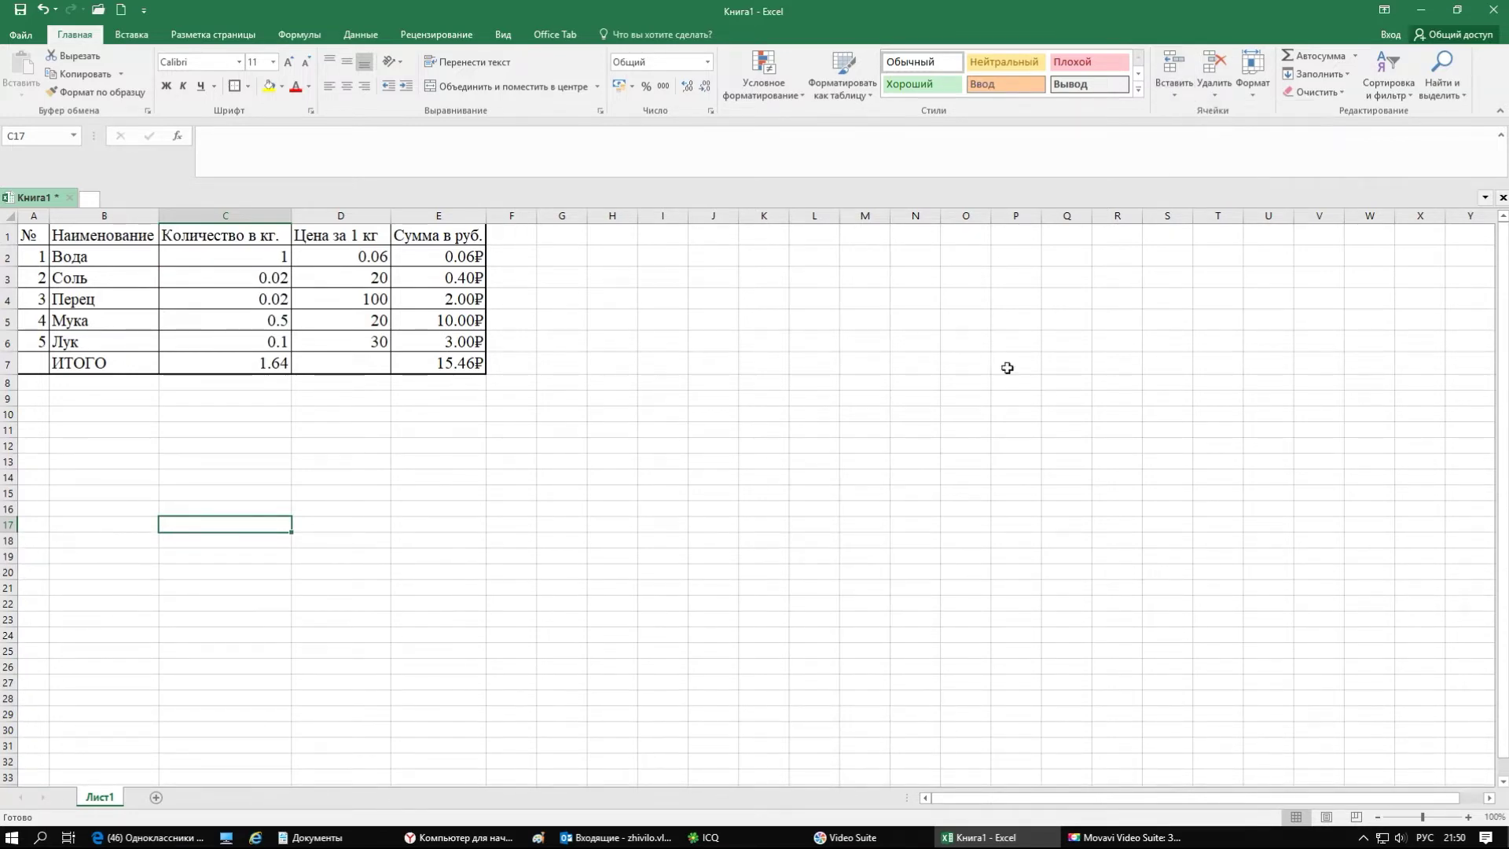
left_click(17, 342)
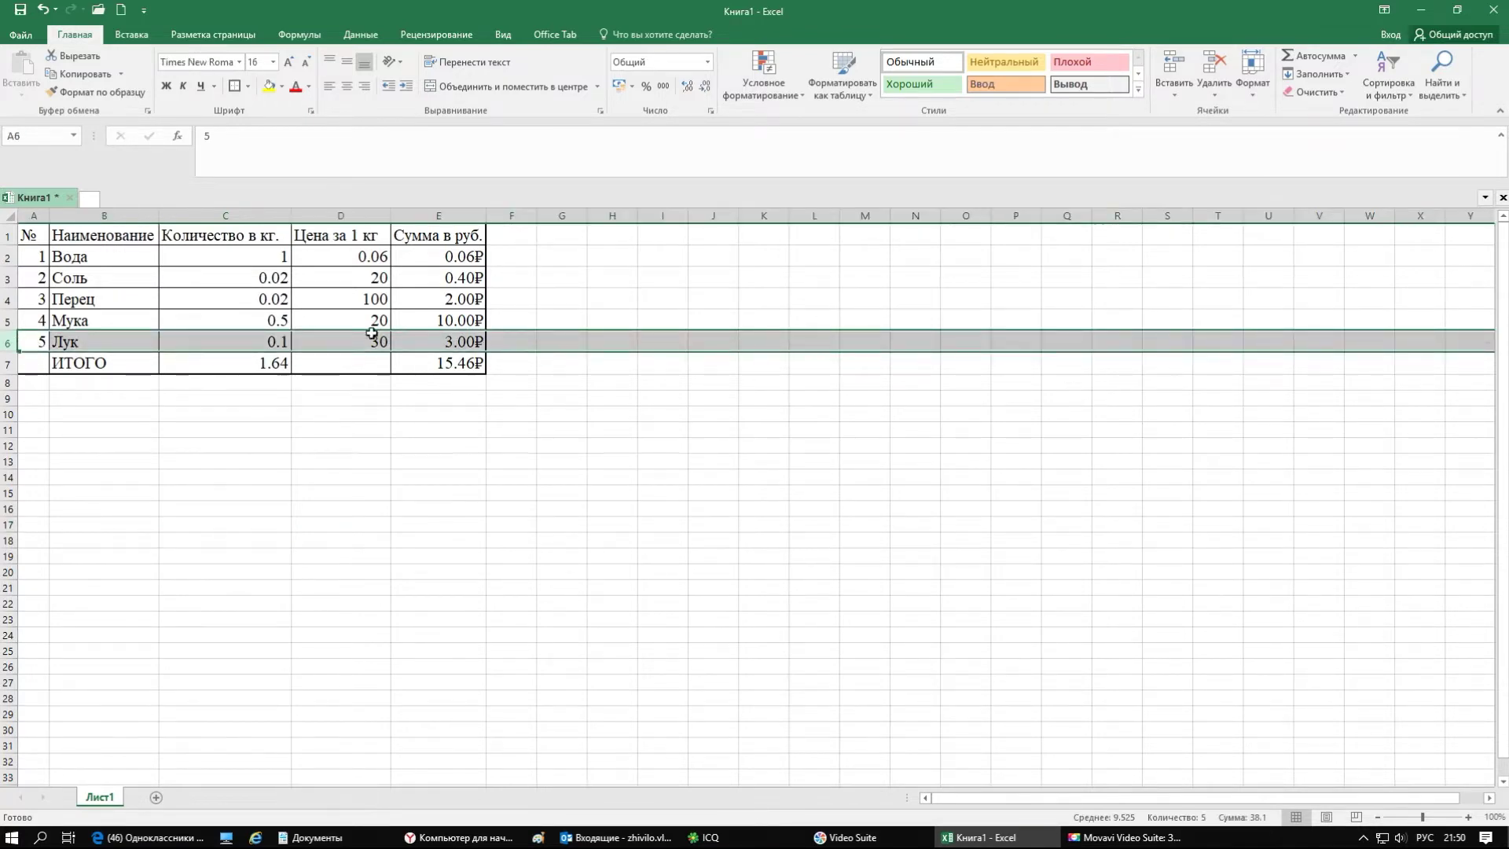
left_click(1173, 84)
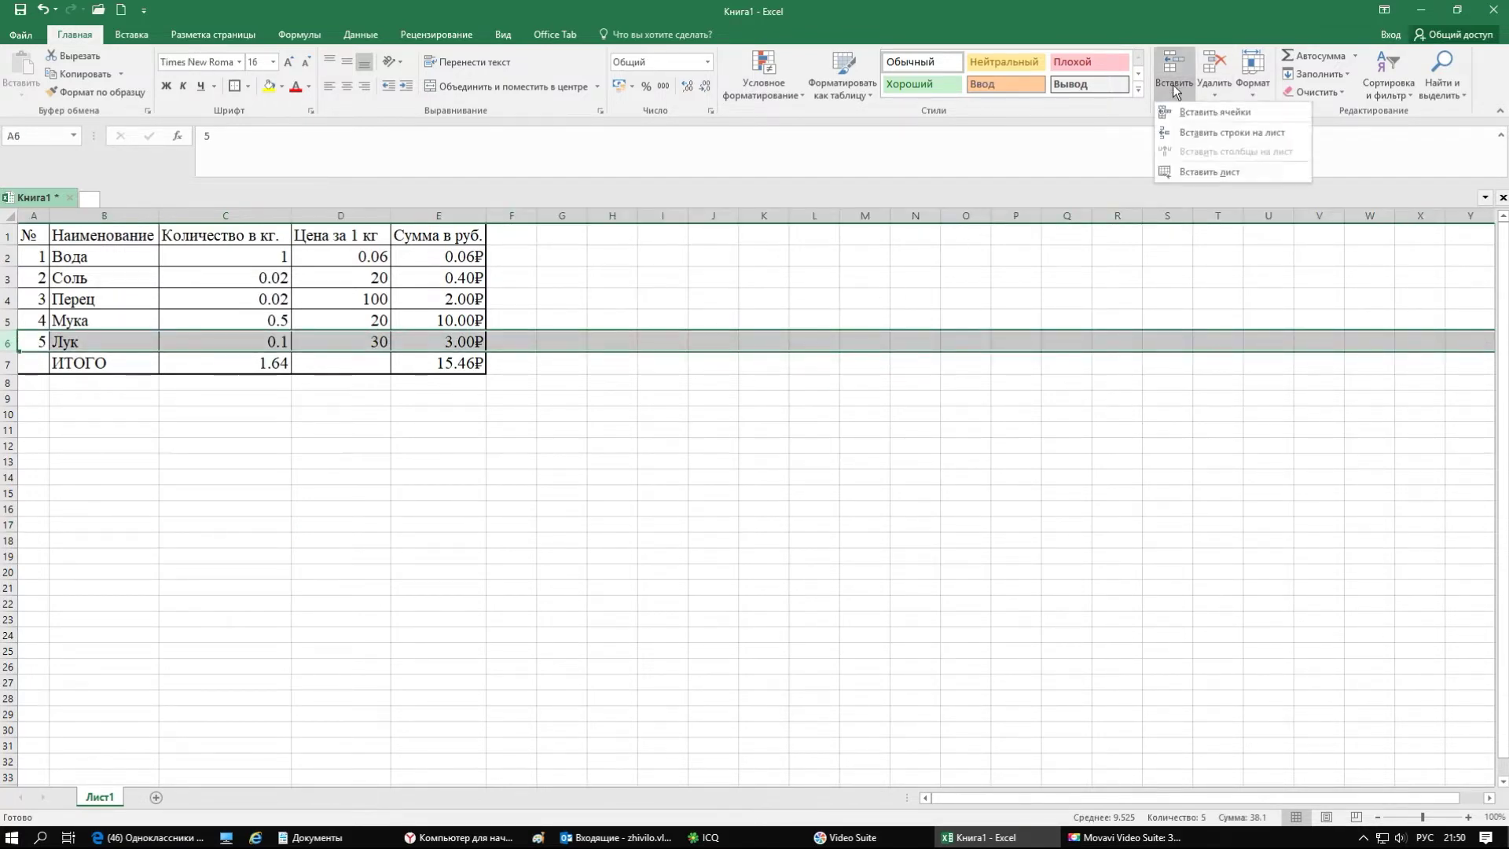
left_click(1196, 128)
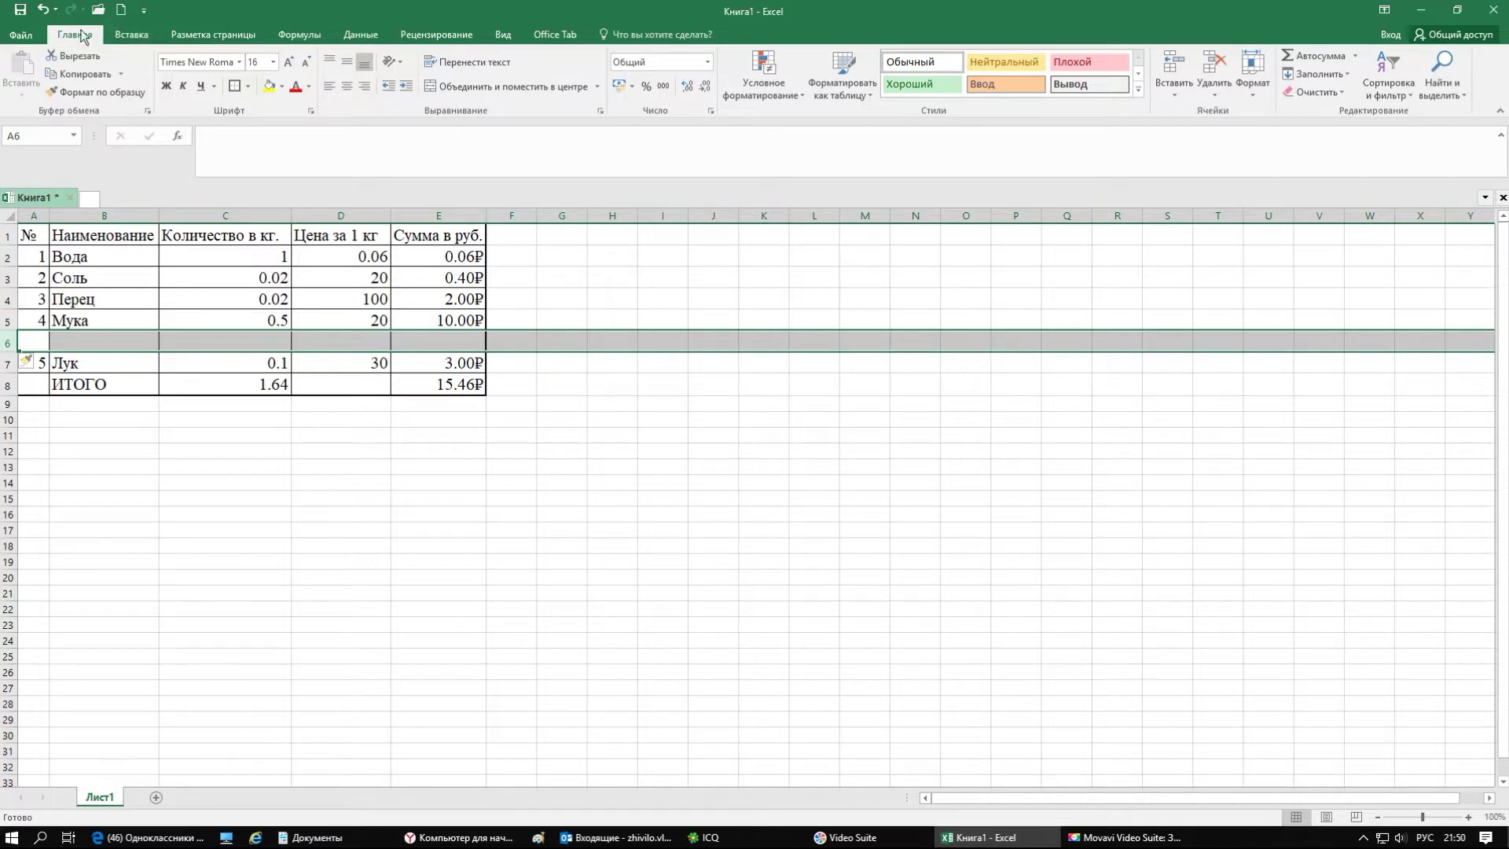
left_click(43, 12)
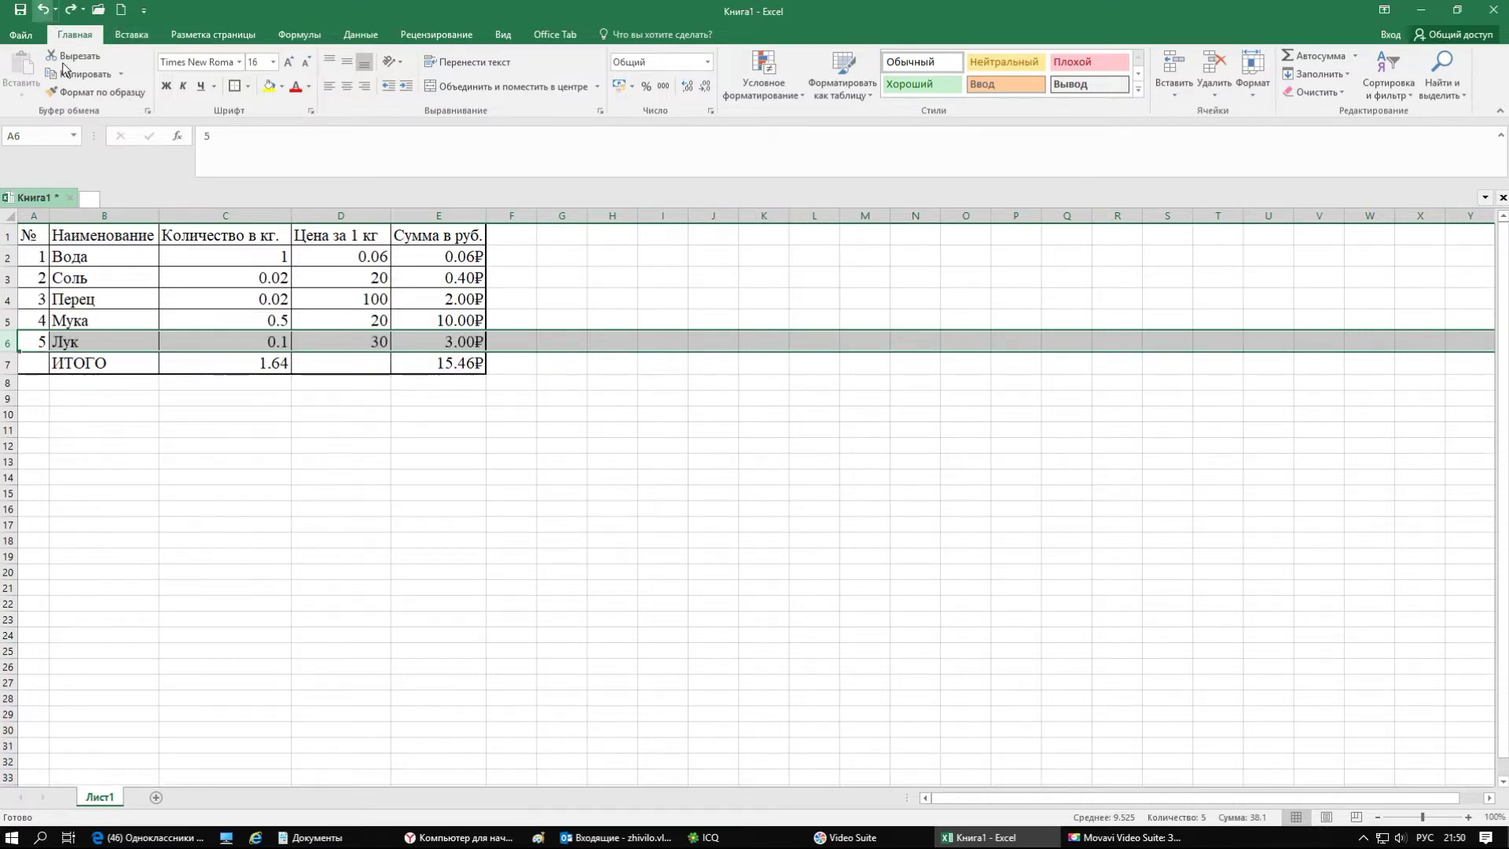
left_click(75, 364)
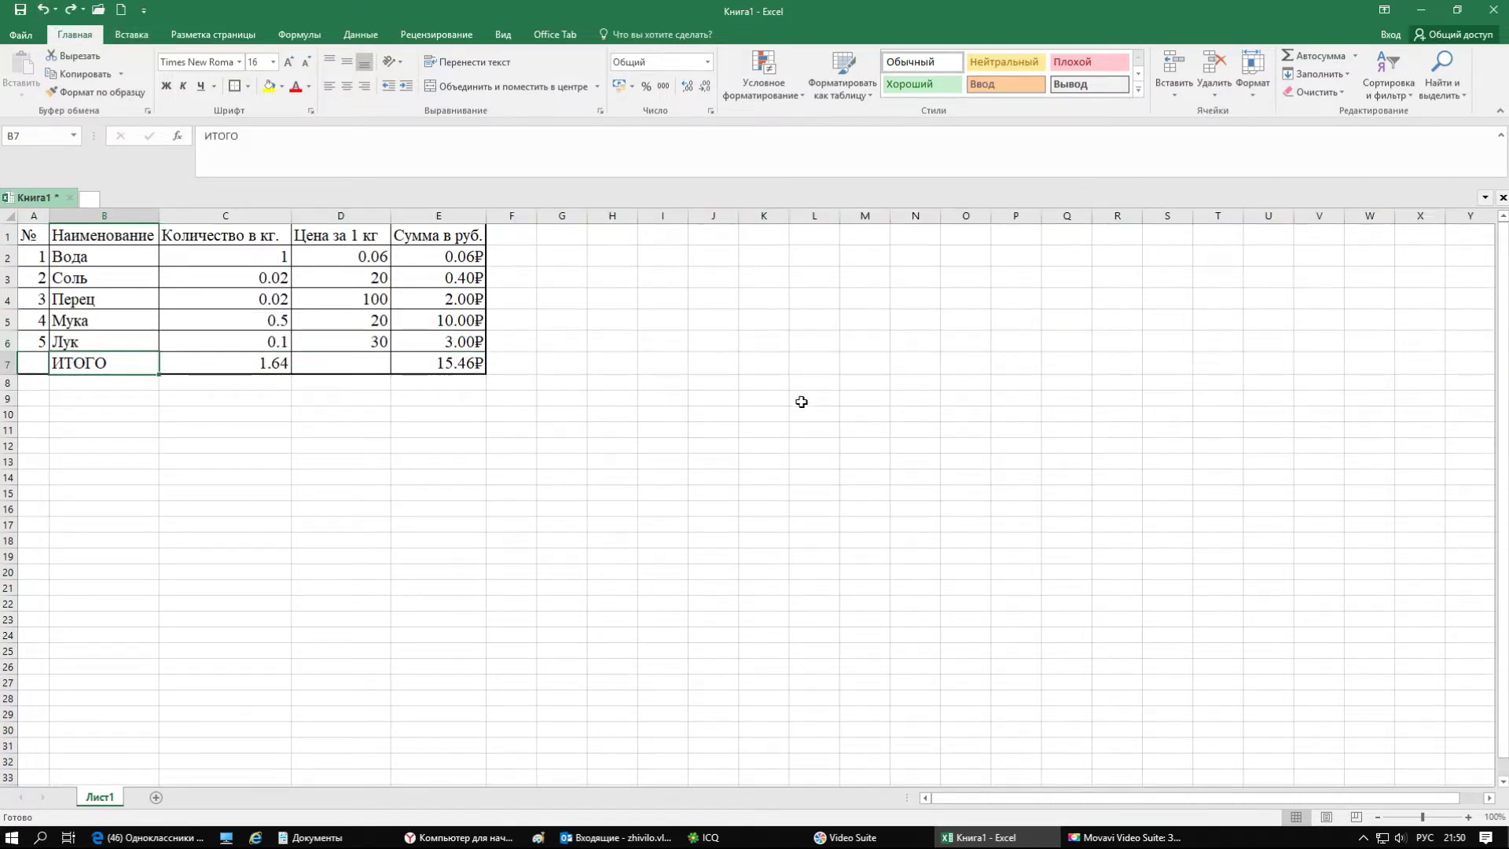
left_click(1181, 87)
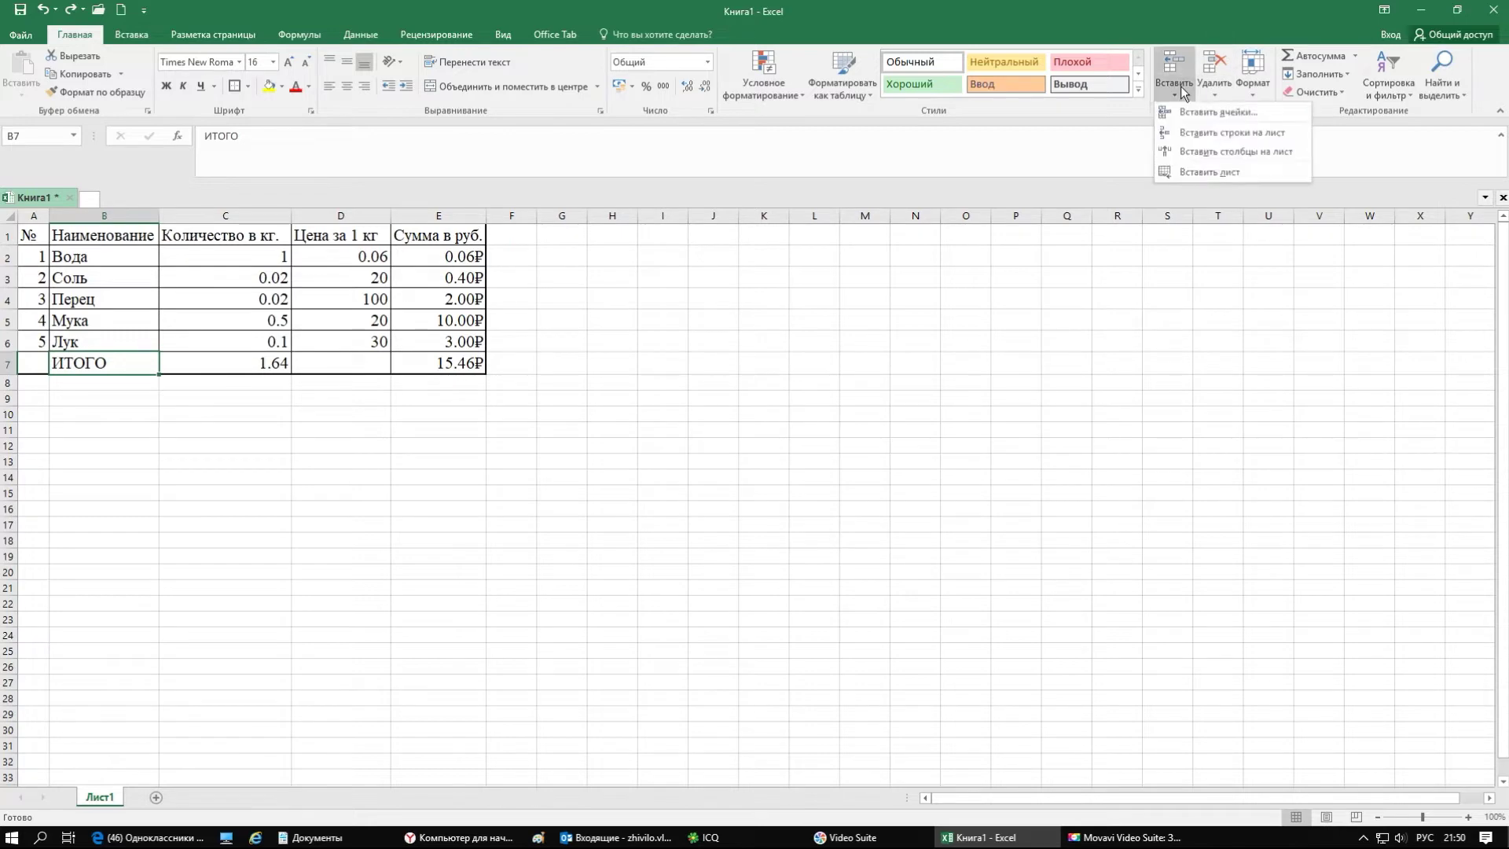
left_click(1198, 132)
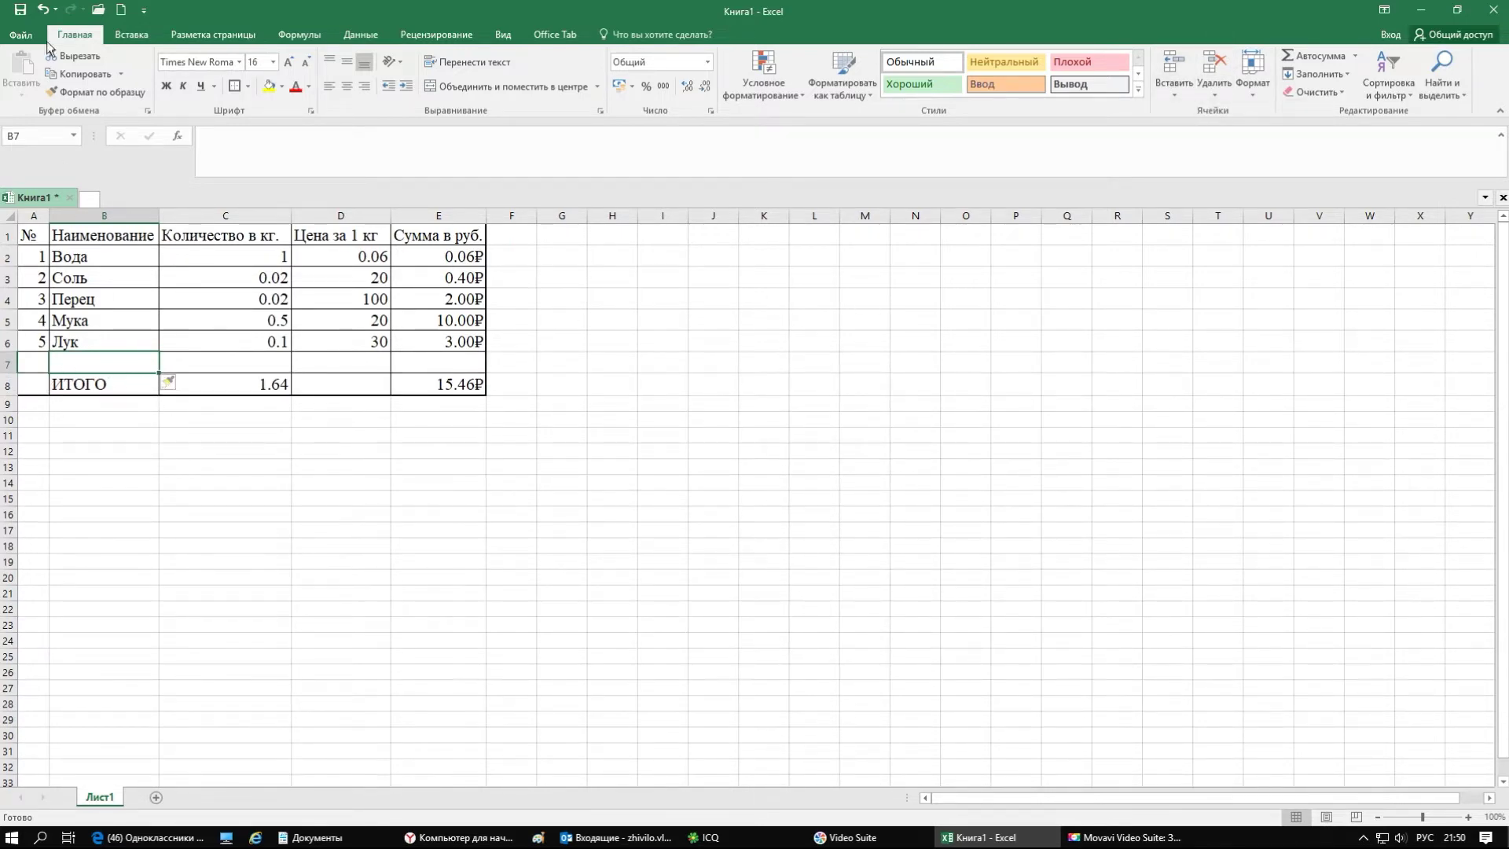
left_click(45, 11)
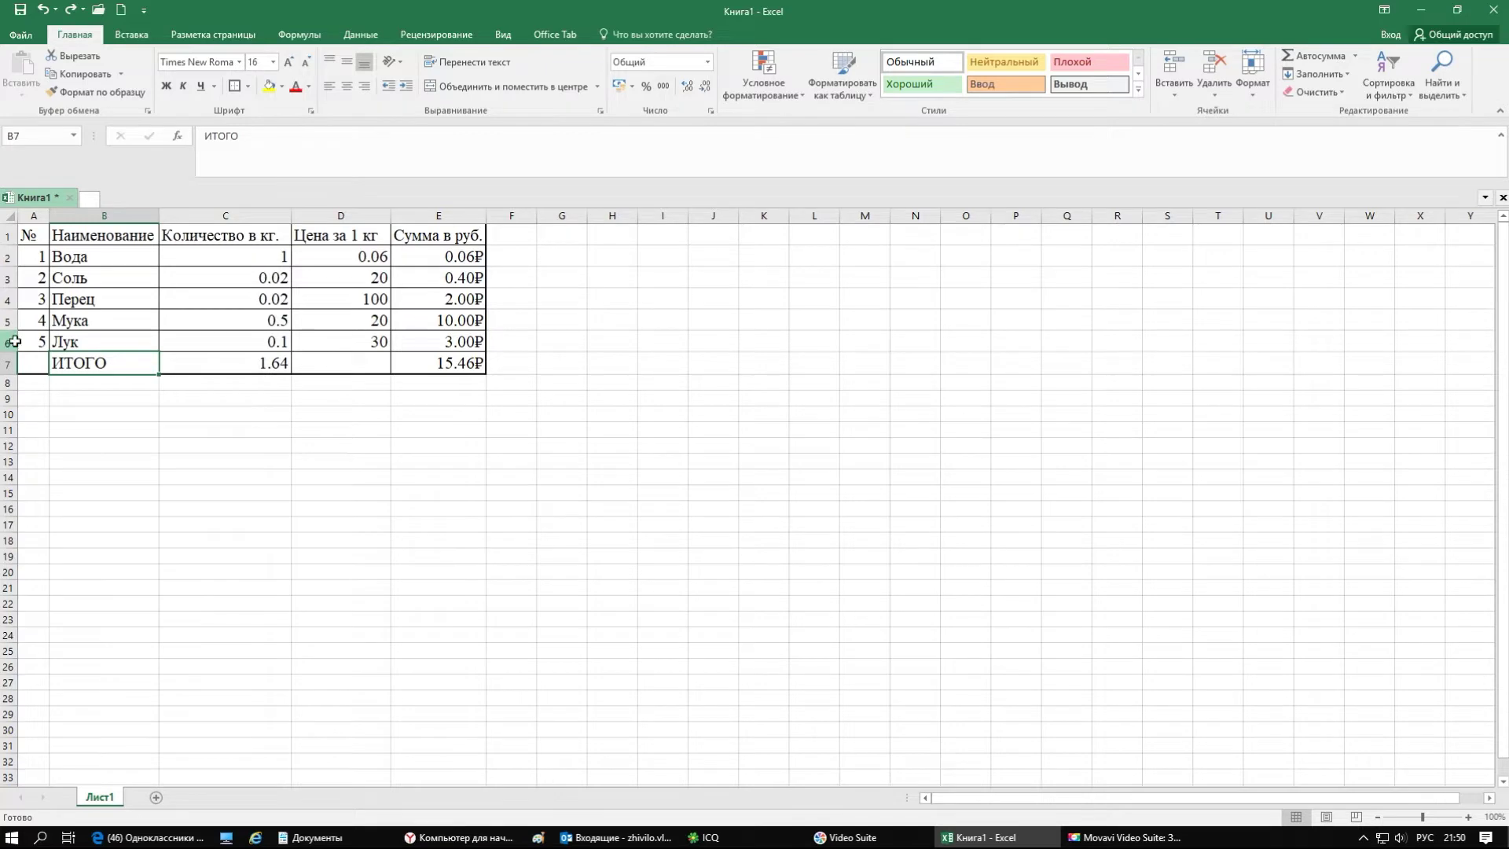
left_click(10, 342)
right_click(11, 342)
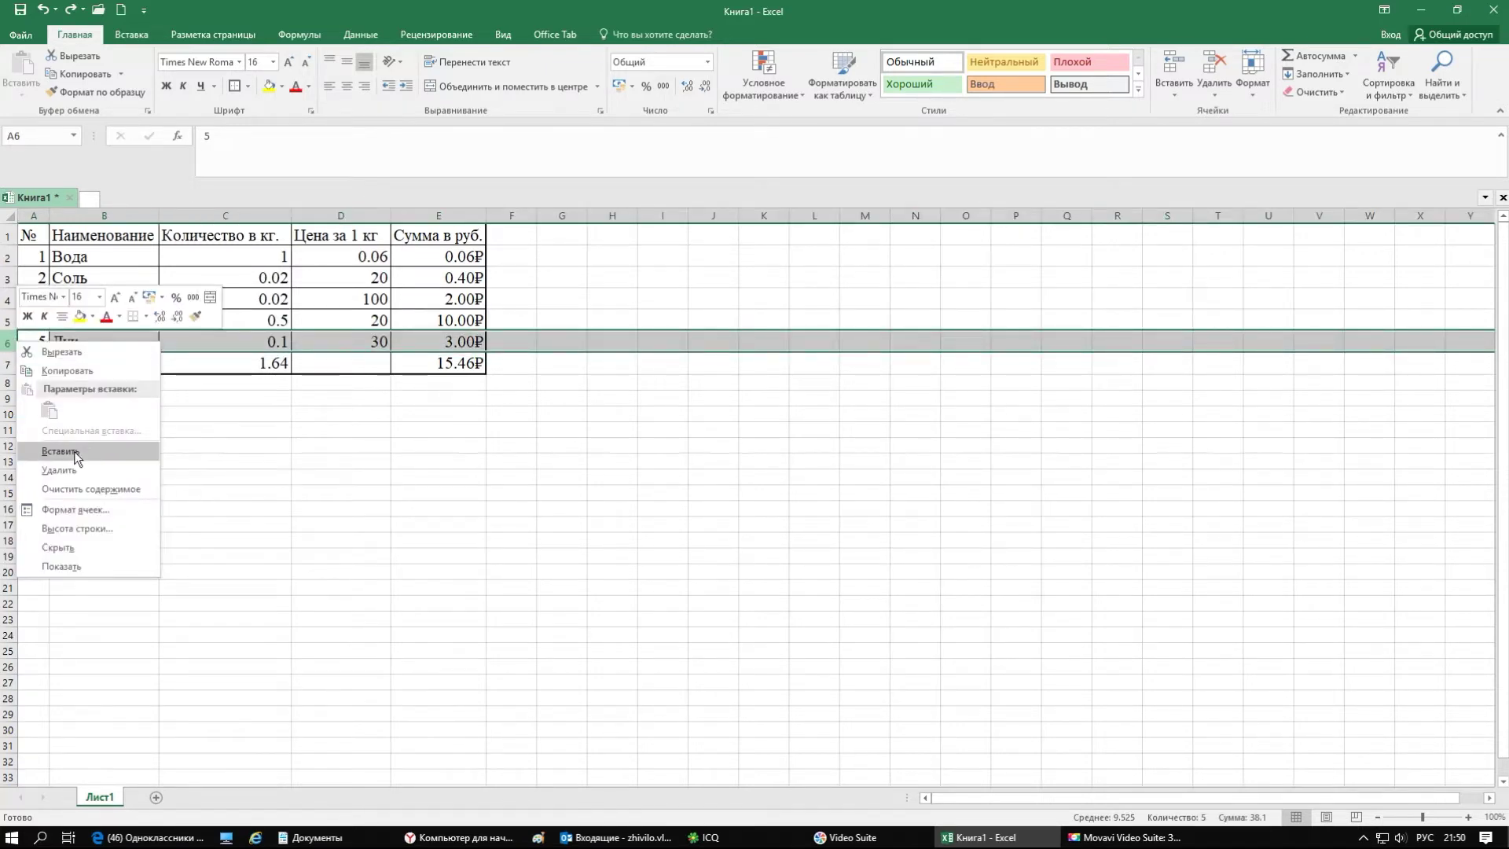
left_click(74, 451)
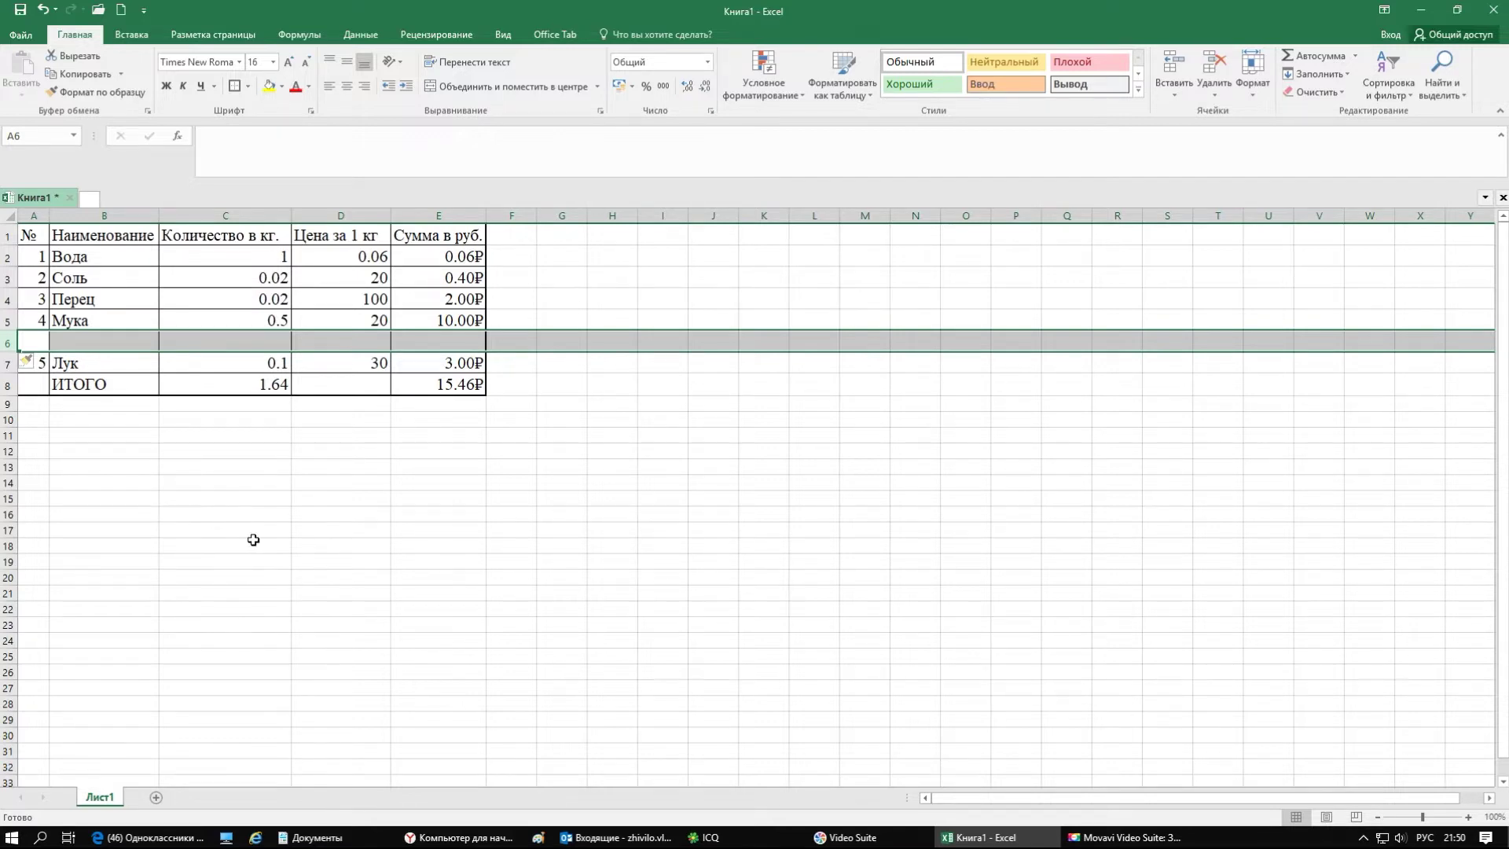
left_click(44, 13)
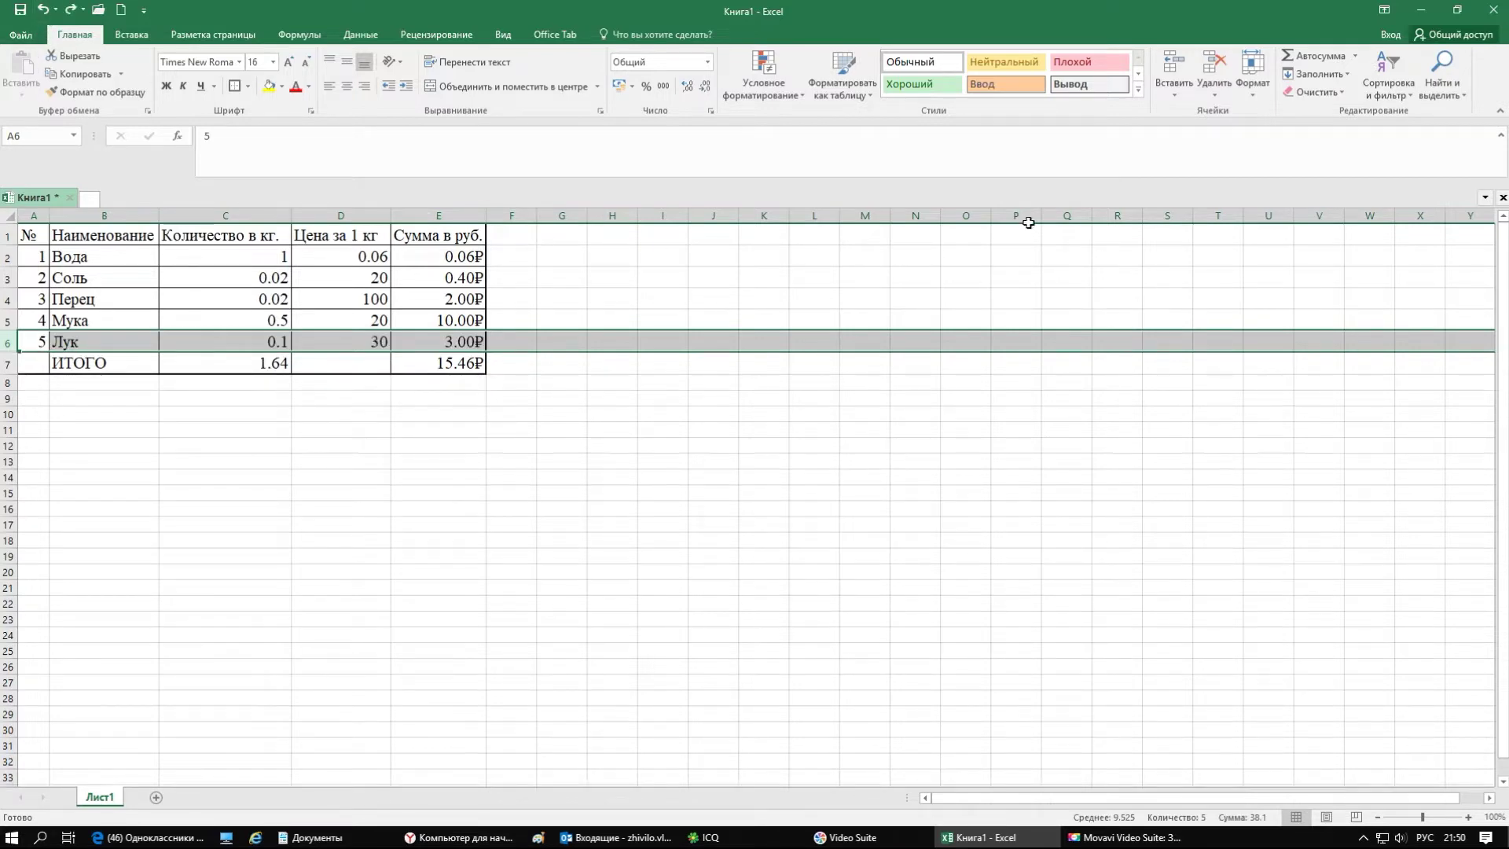
left_click(1172, 93)
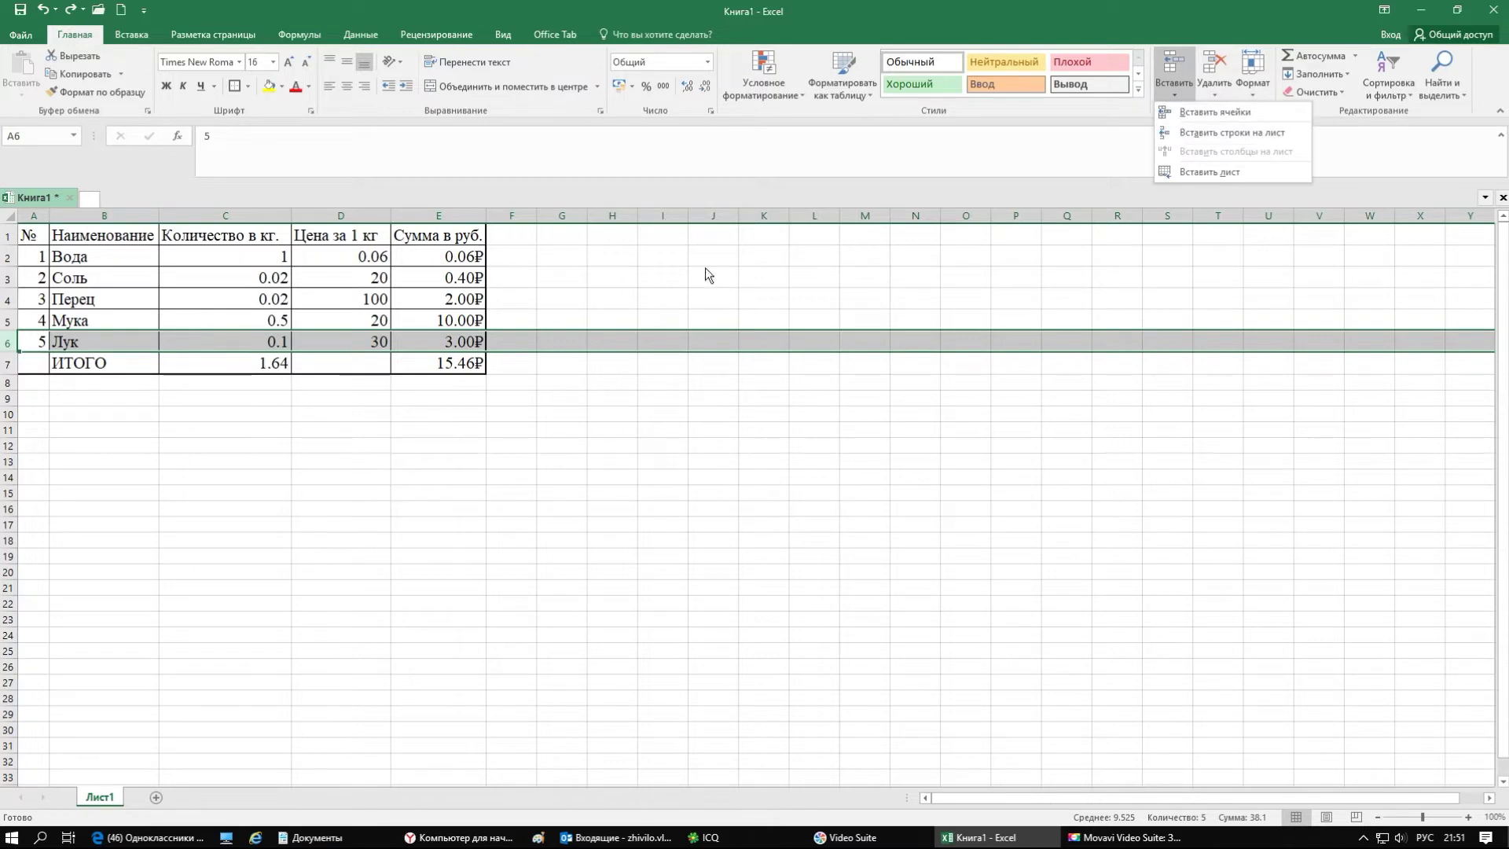
left_click(432, 232)
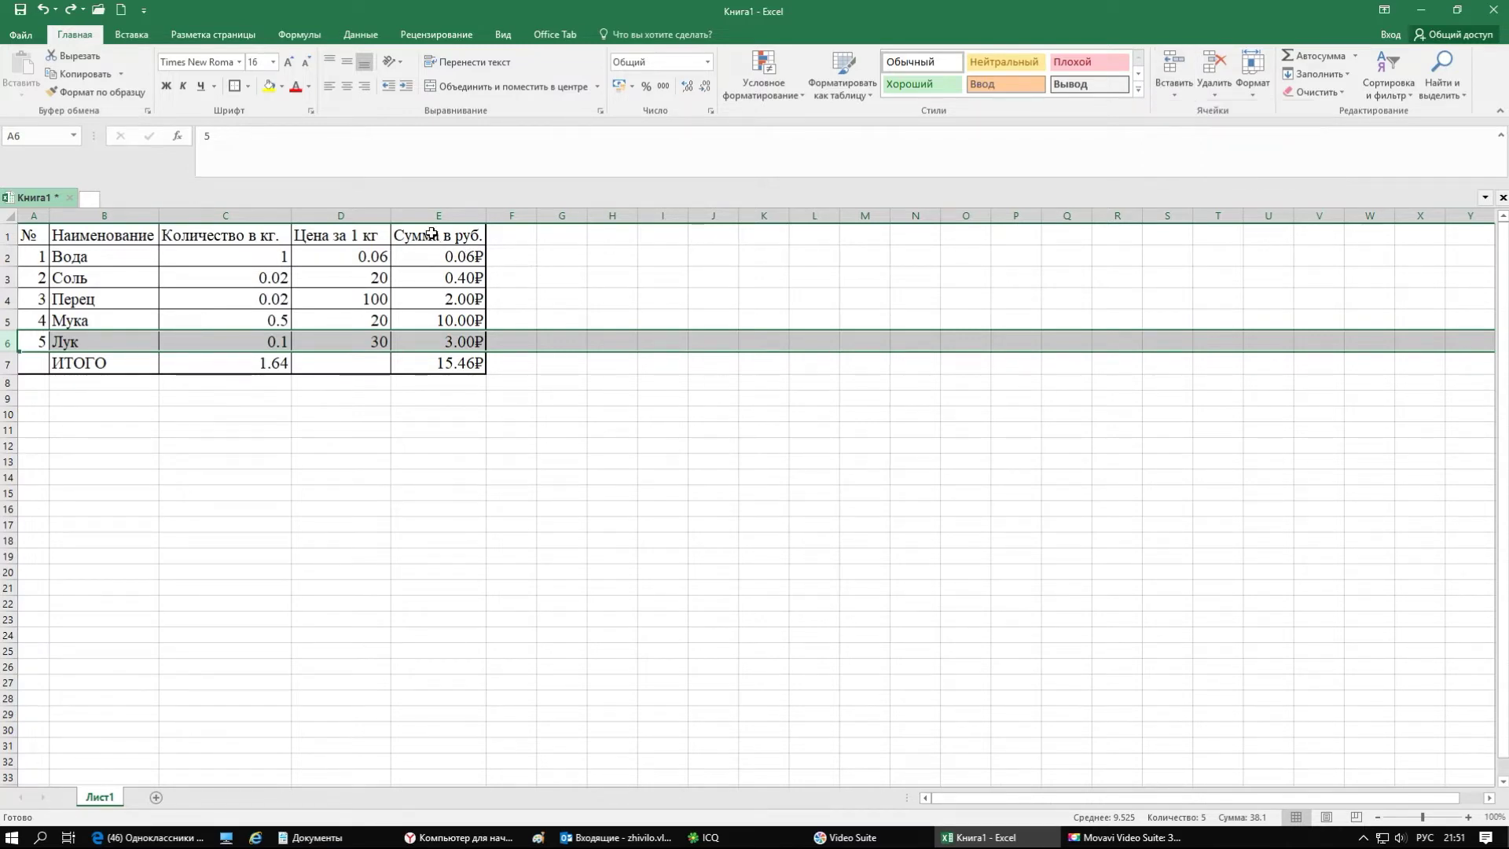
left_click(430, 234)
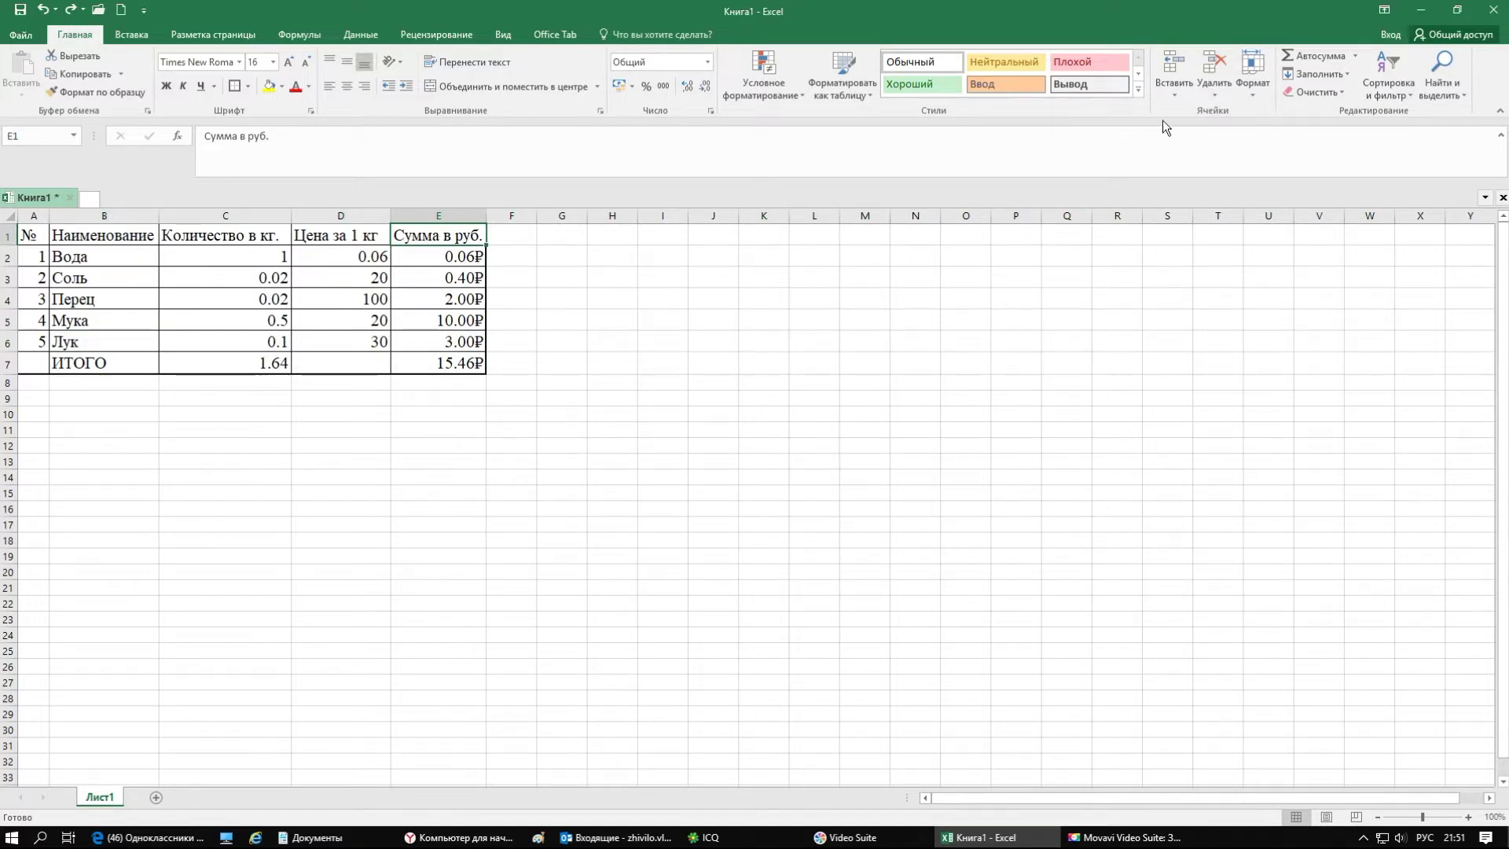
left_click(1171, 88)
left_click(1184, 105)
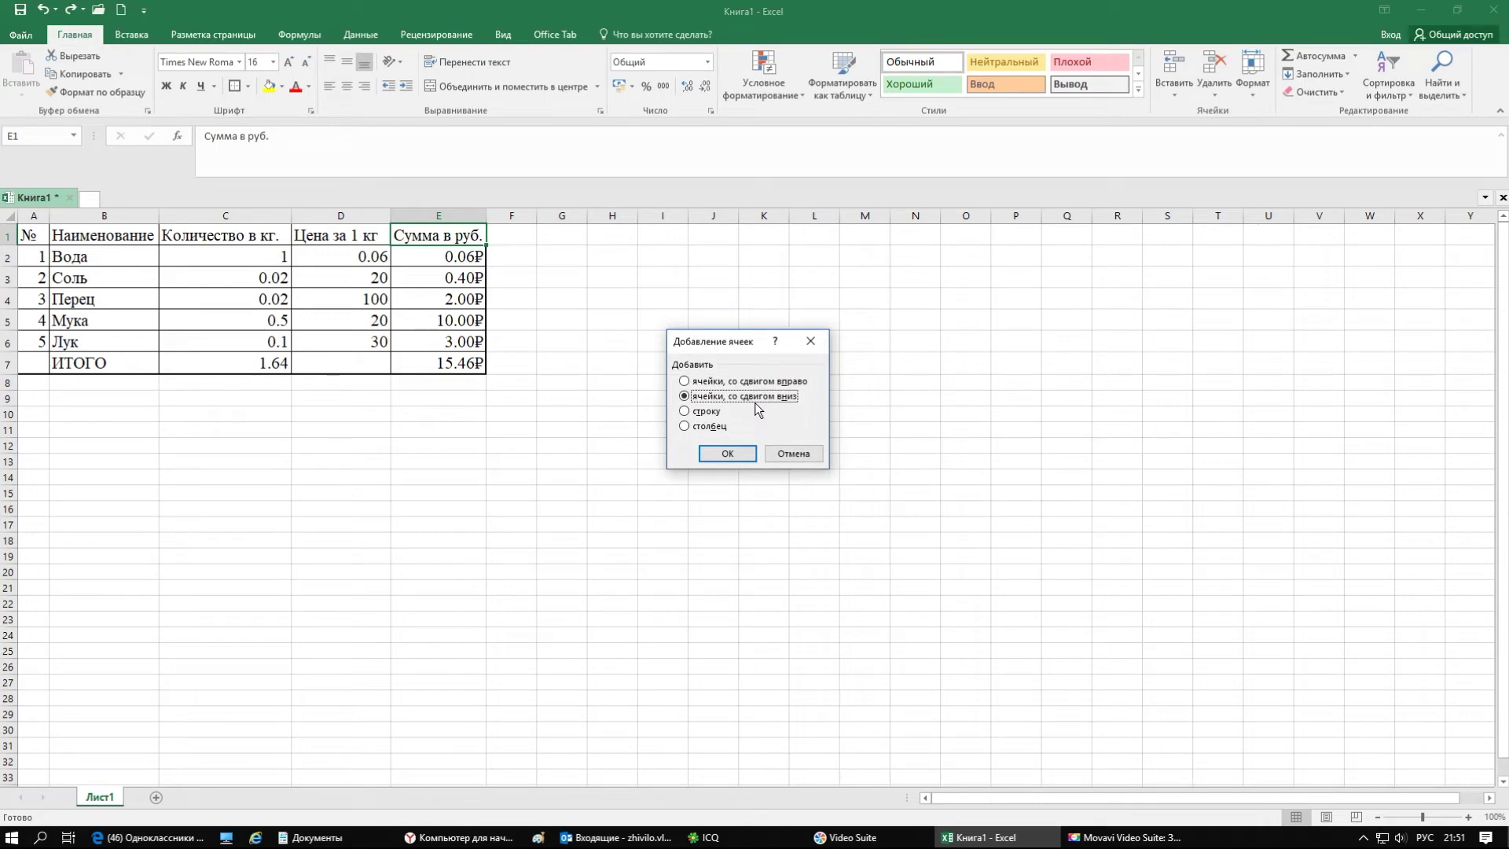
left_click(681, 426)
left_click(717, 452)
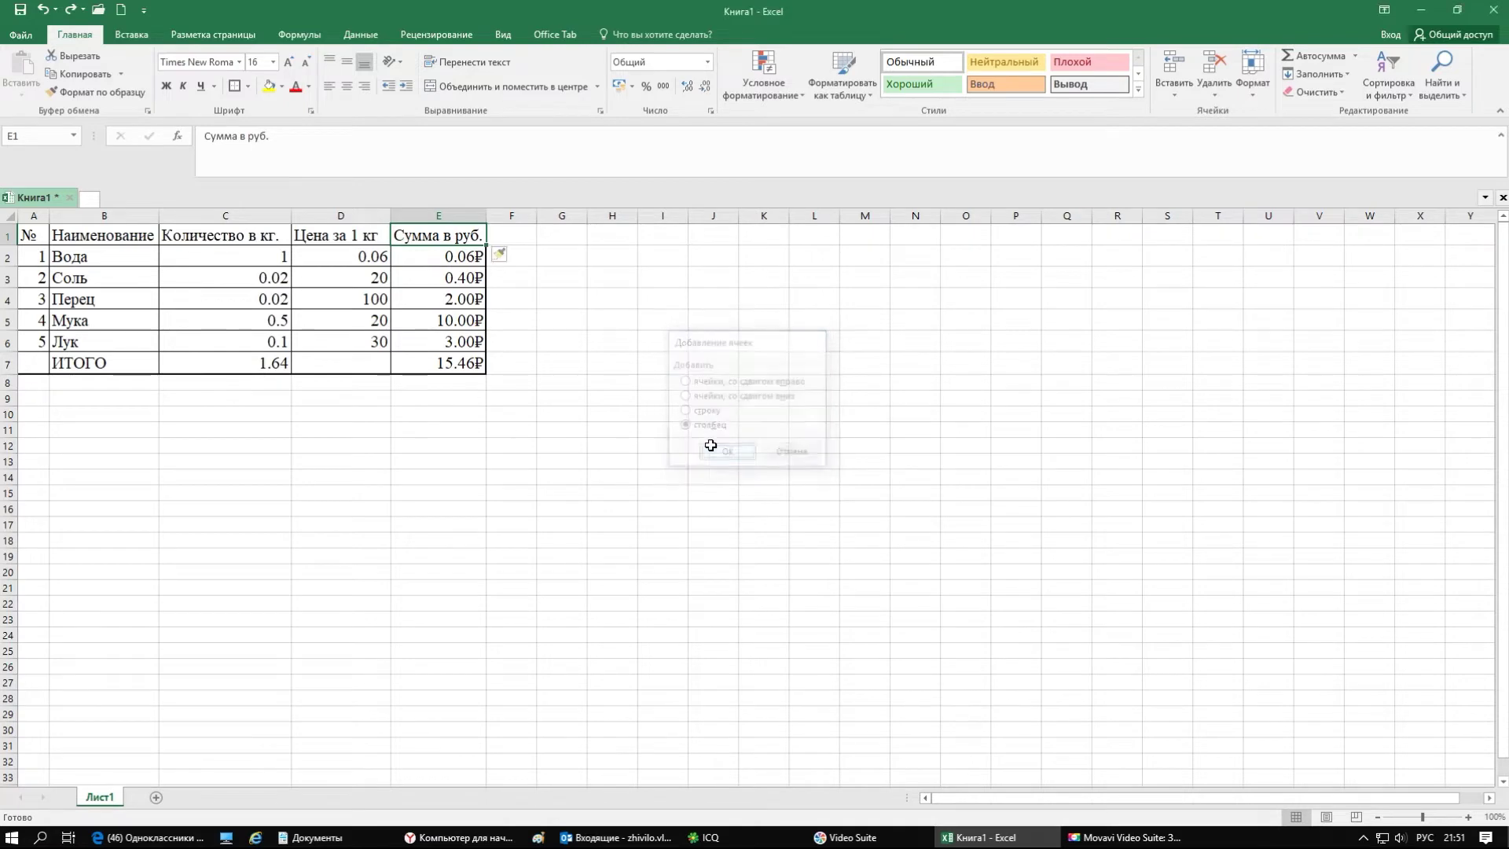
left_click_drag(440, 276, 476, 363)
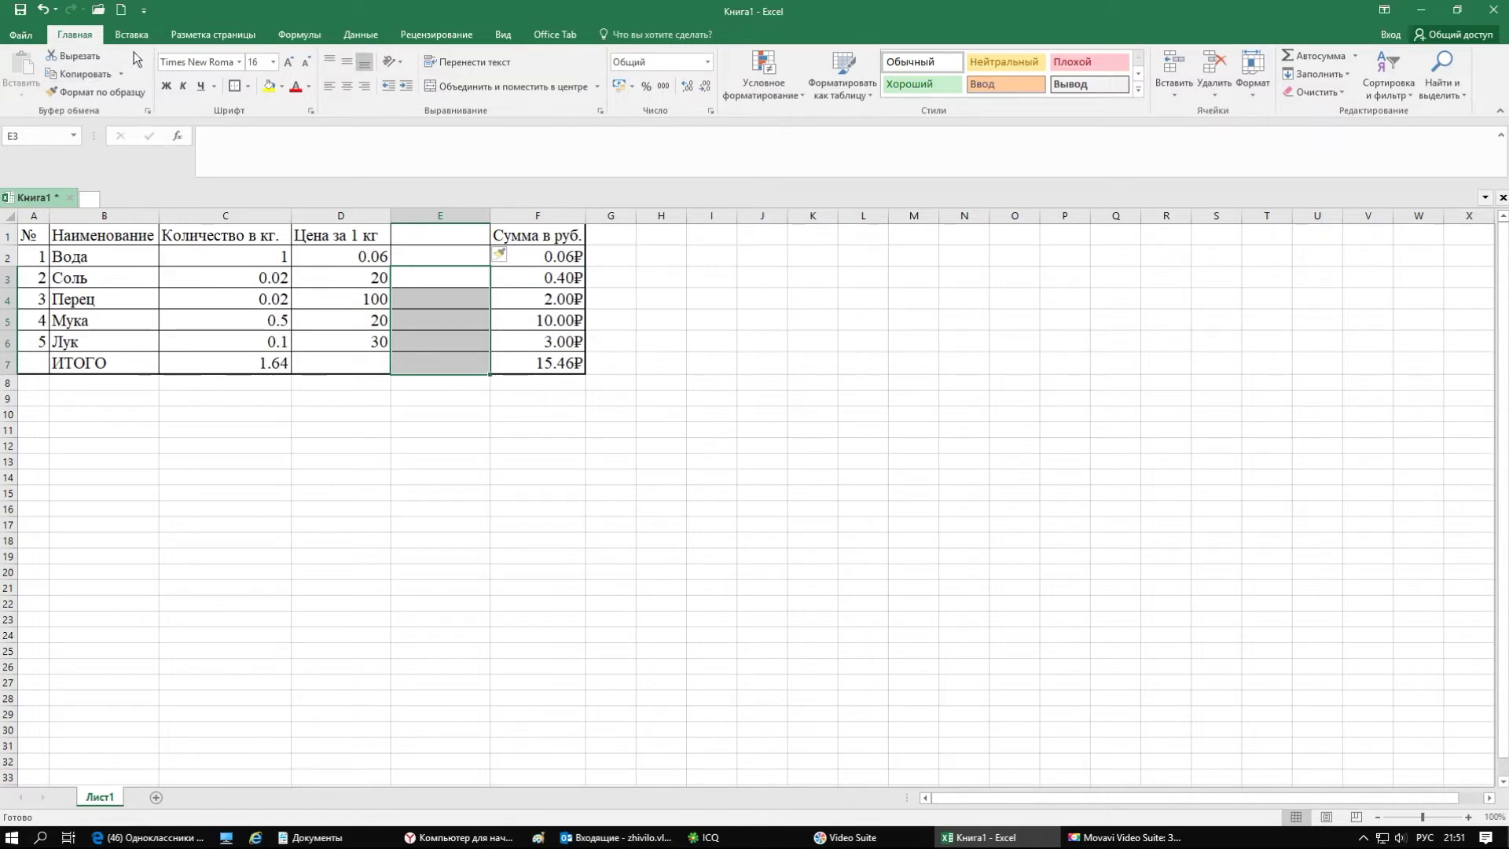
left_click(41, 11)
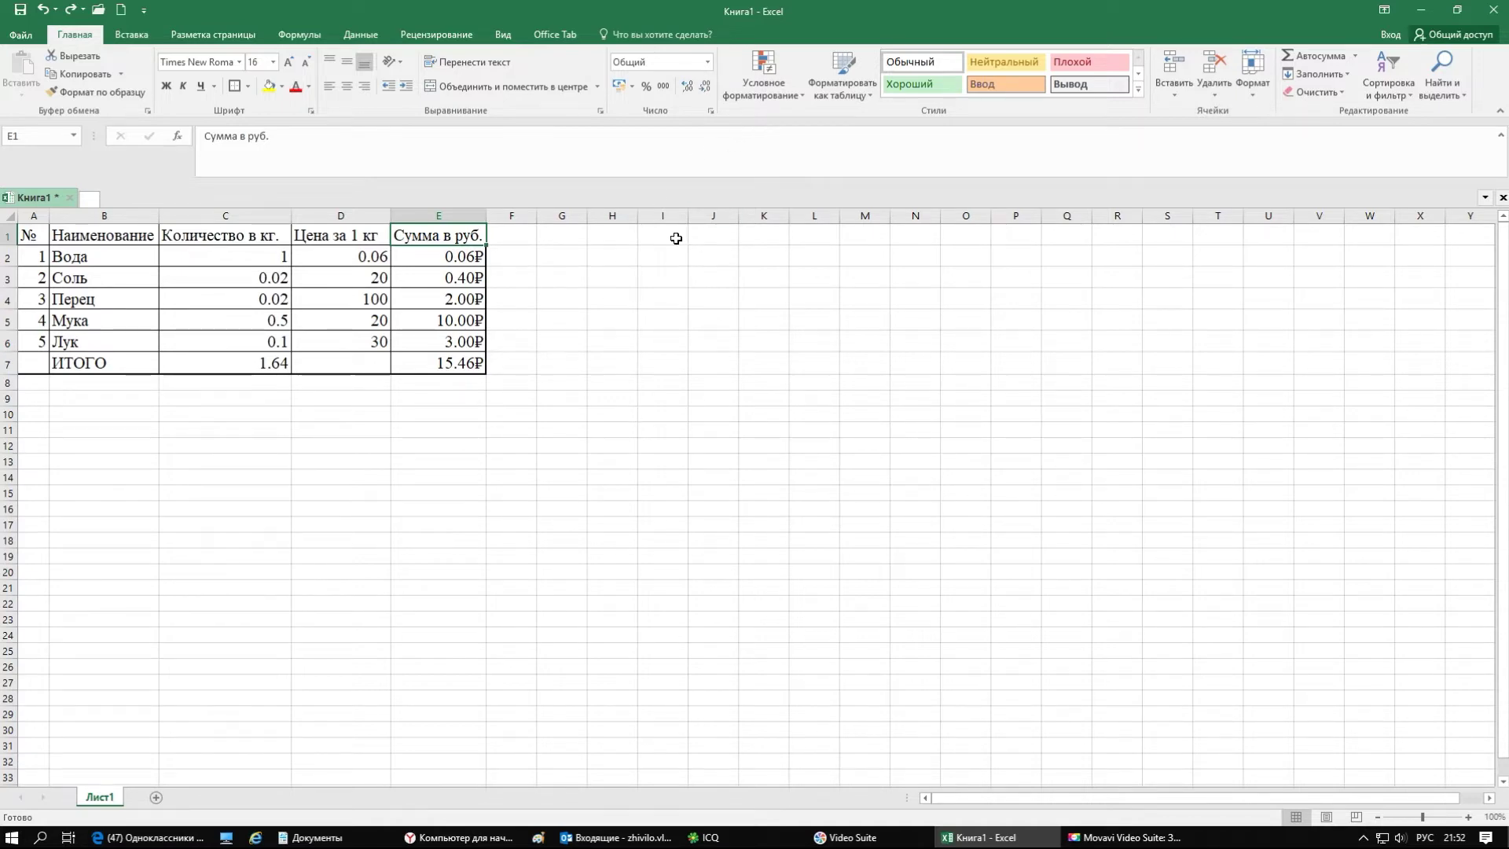
left_click_drag(26, 235, 417, 358)
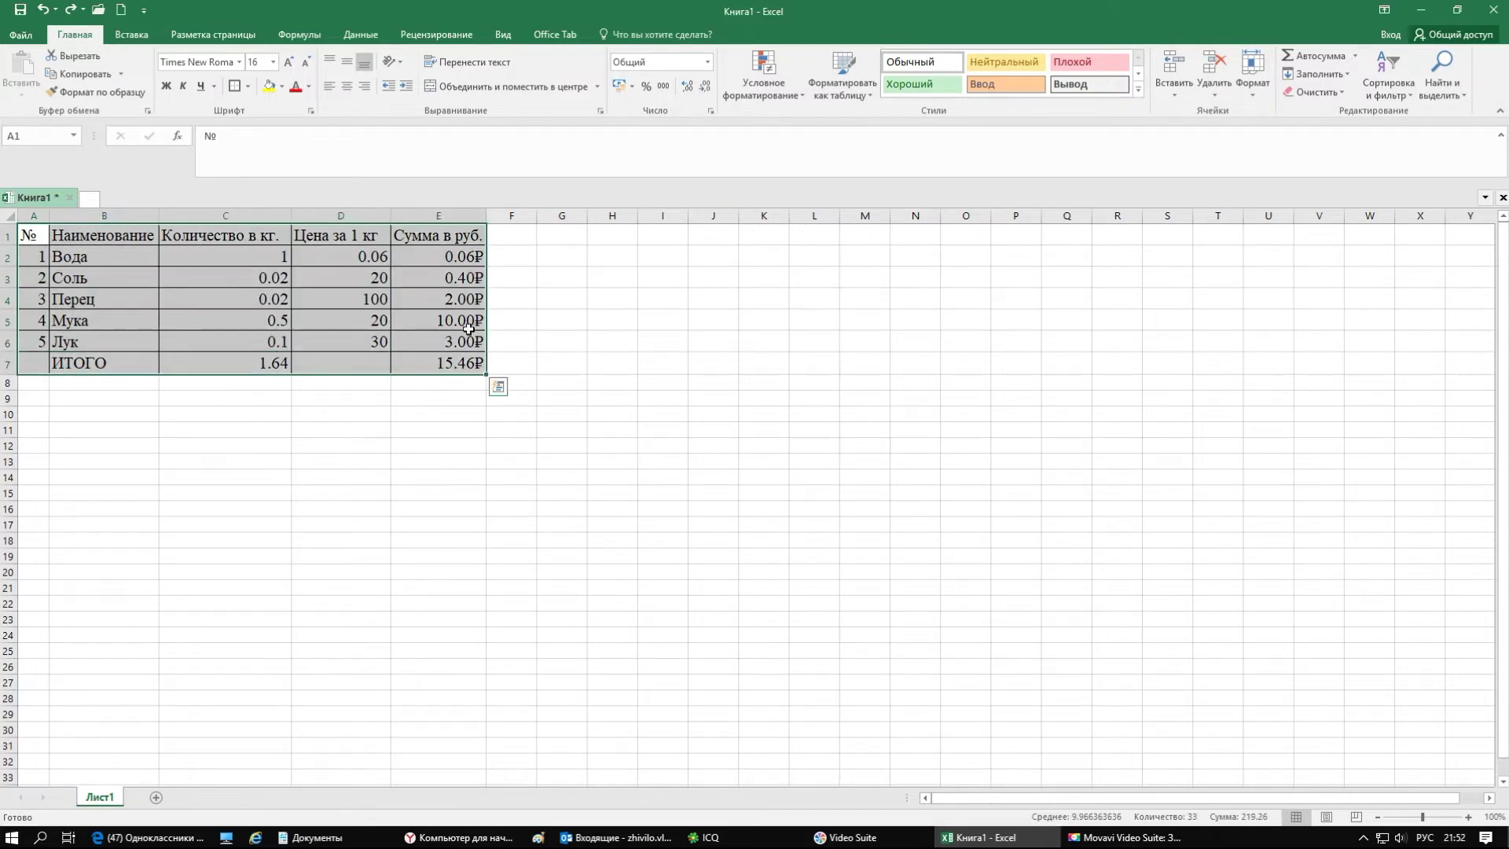
left_click(780, 102)
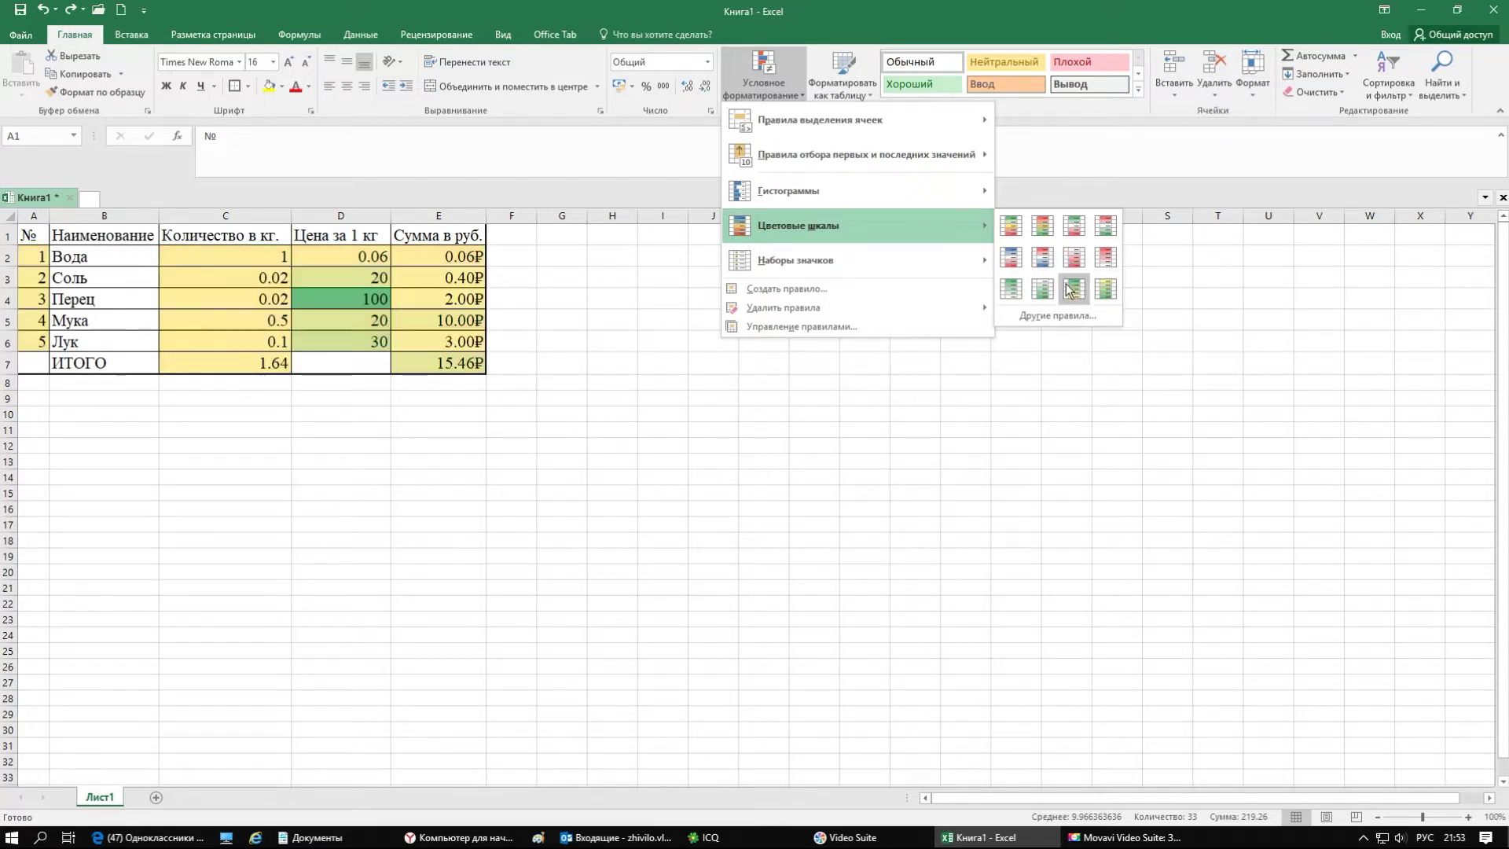
mouse_move(825, 259)
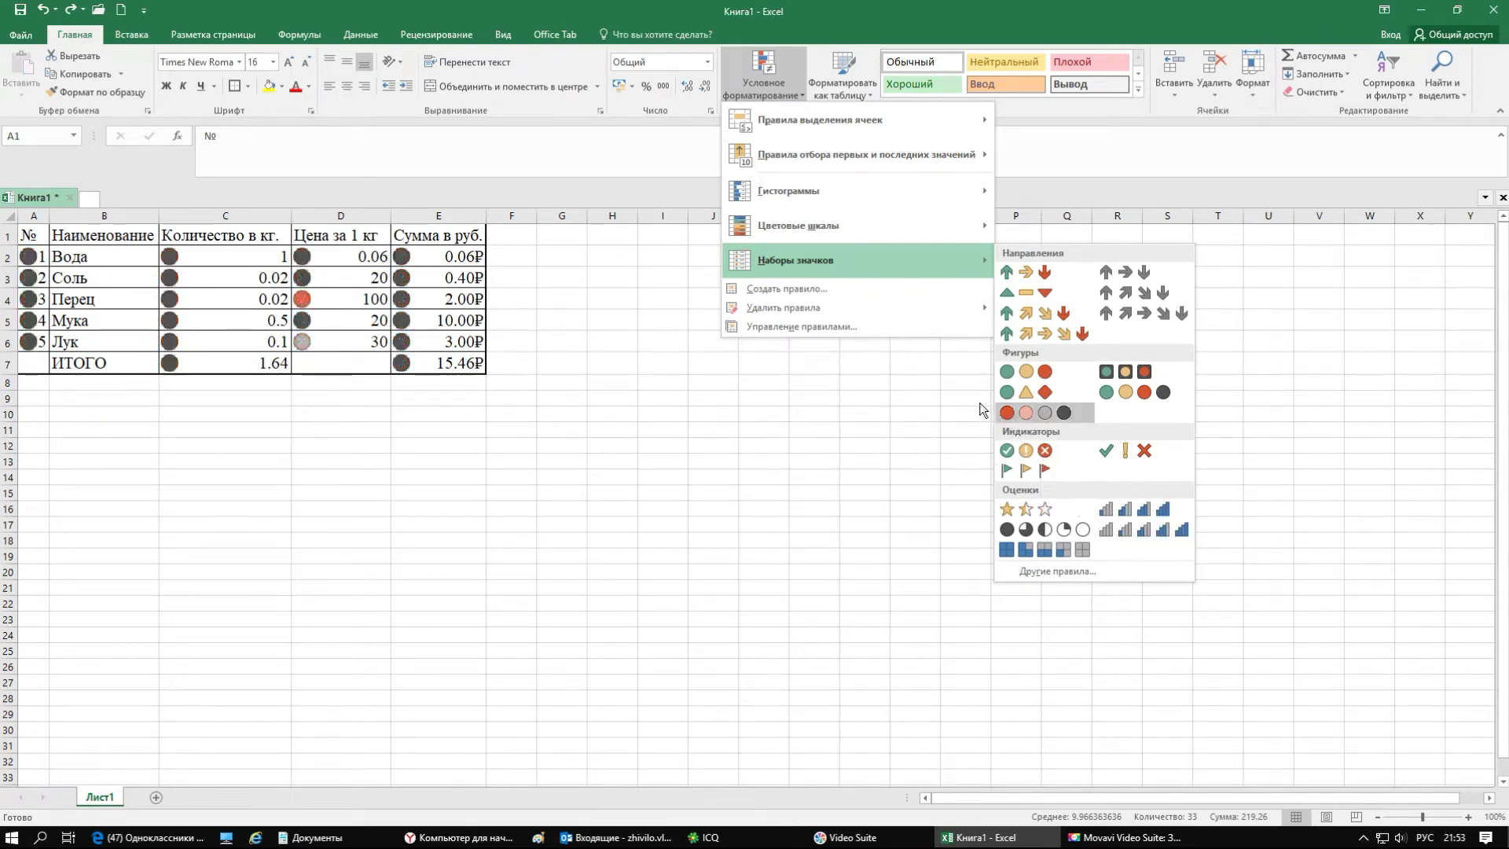
left_click(852, 383)
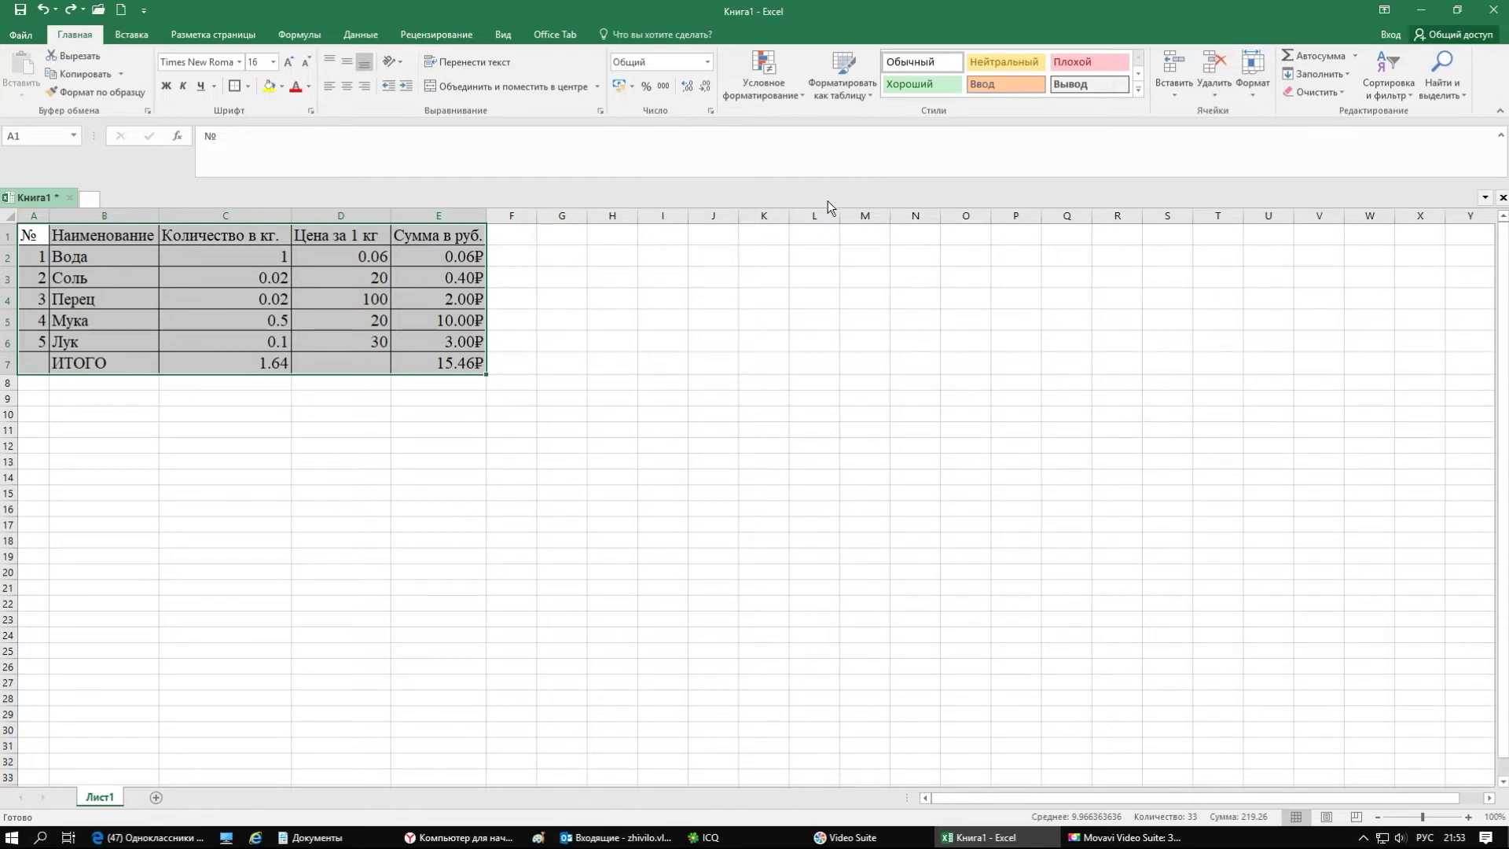
Draw a Smiley Face shape below the ingredients table and give it the grey shape style
left_click(132, 36)
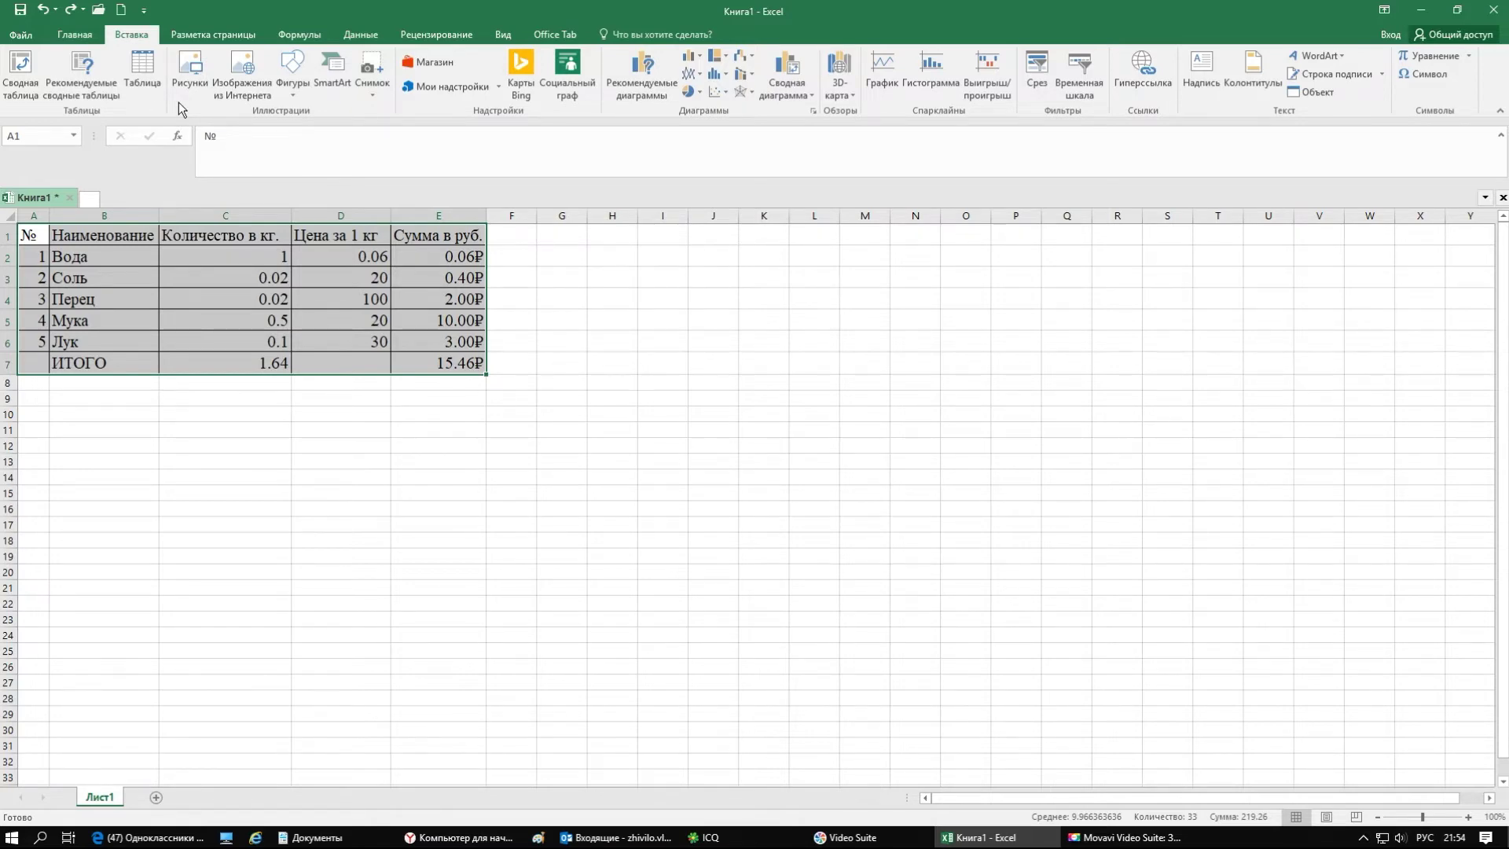
left_click(284, 88)
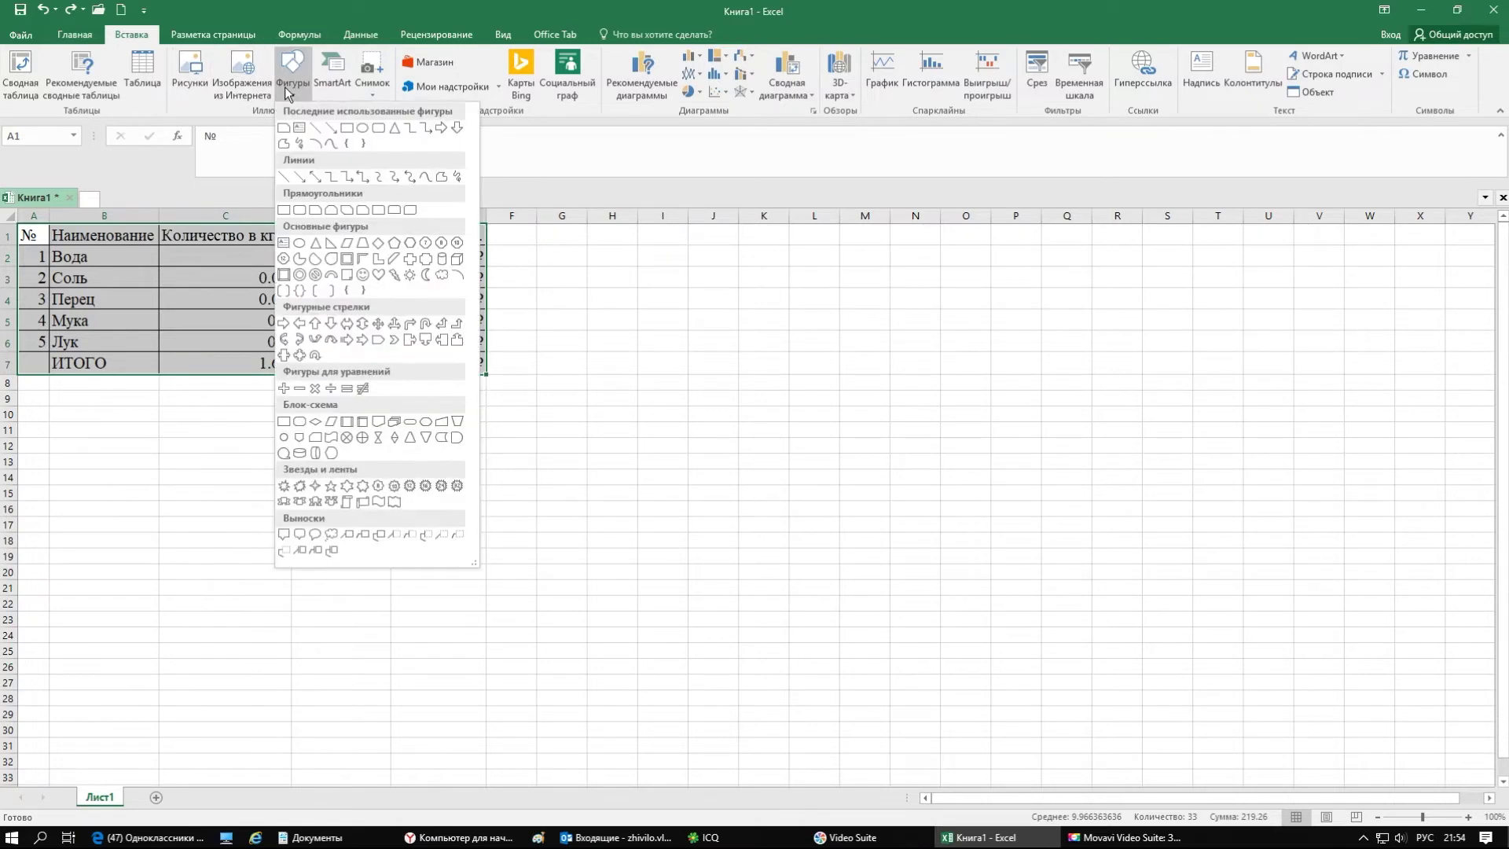
left_click(351, 291)
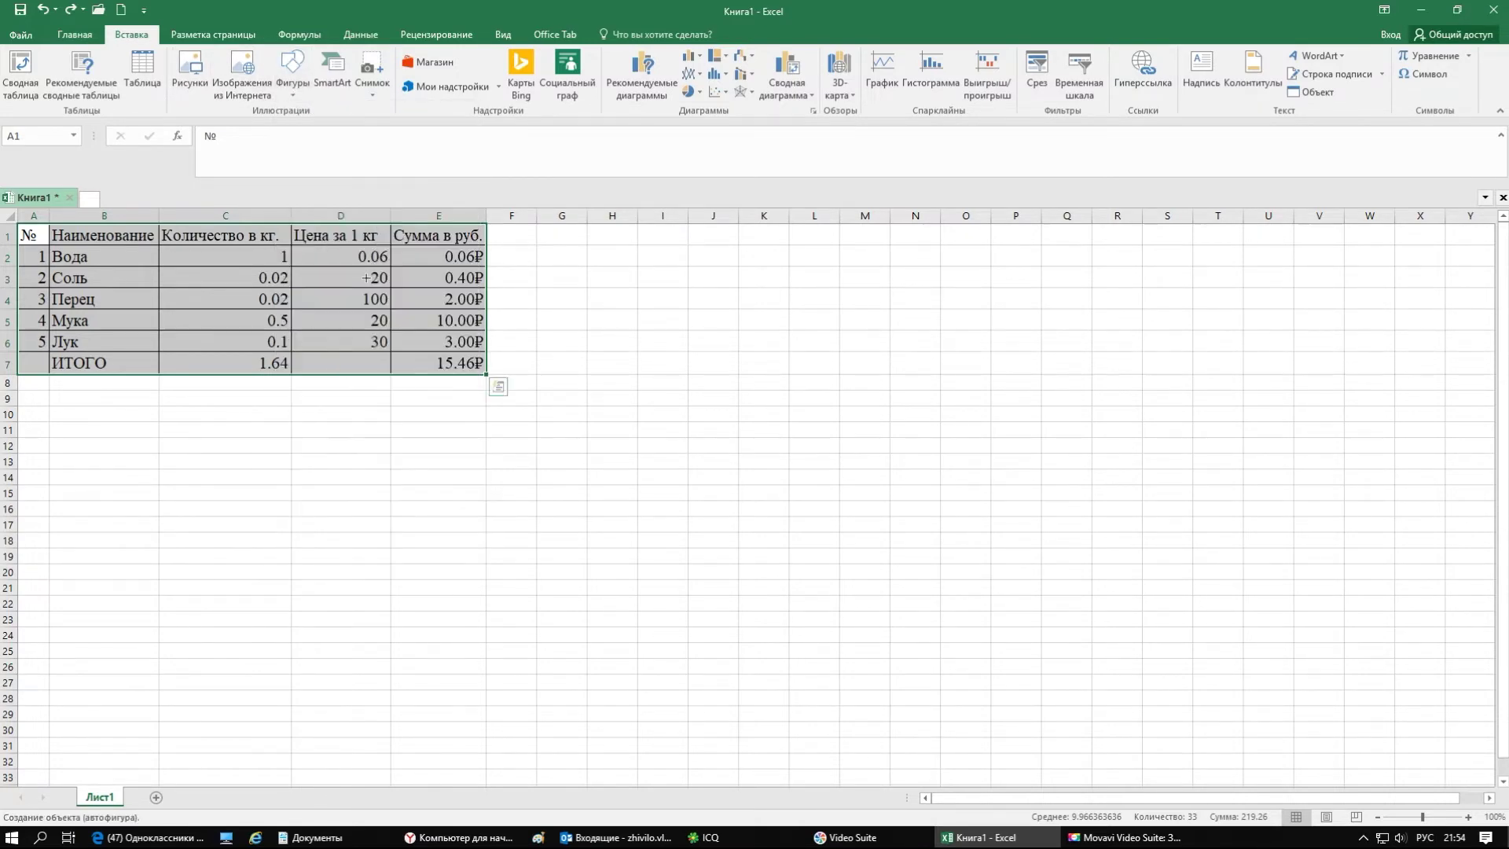
left_click(286, 458)
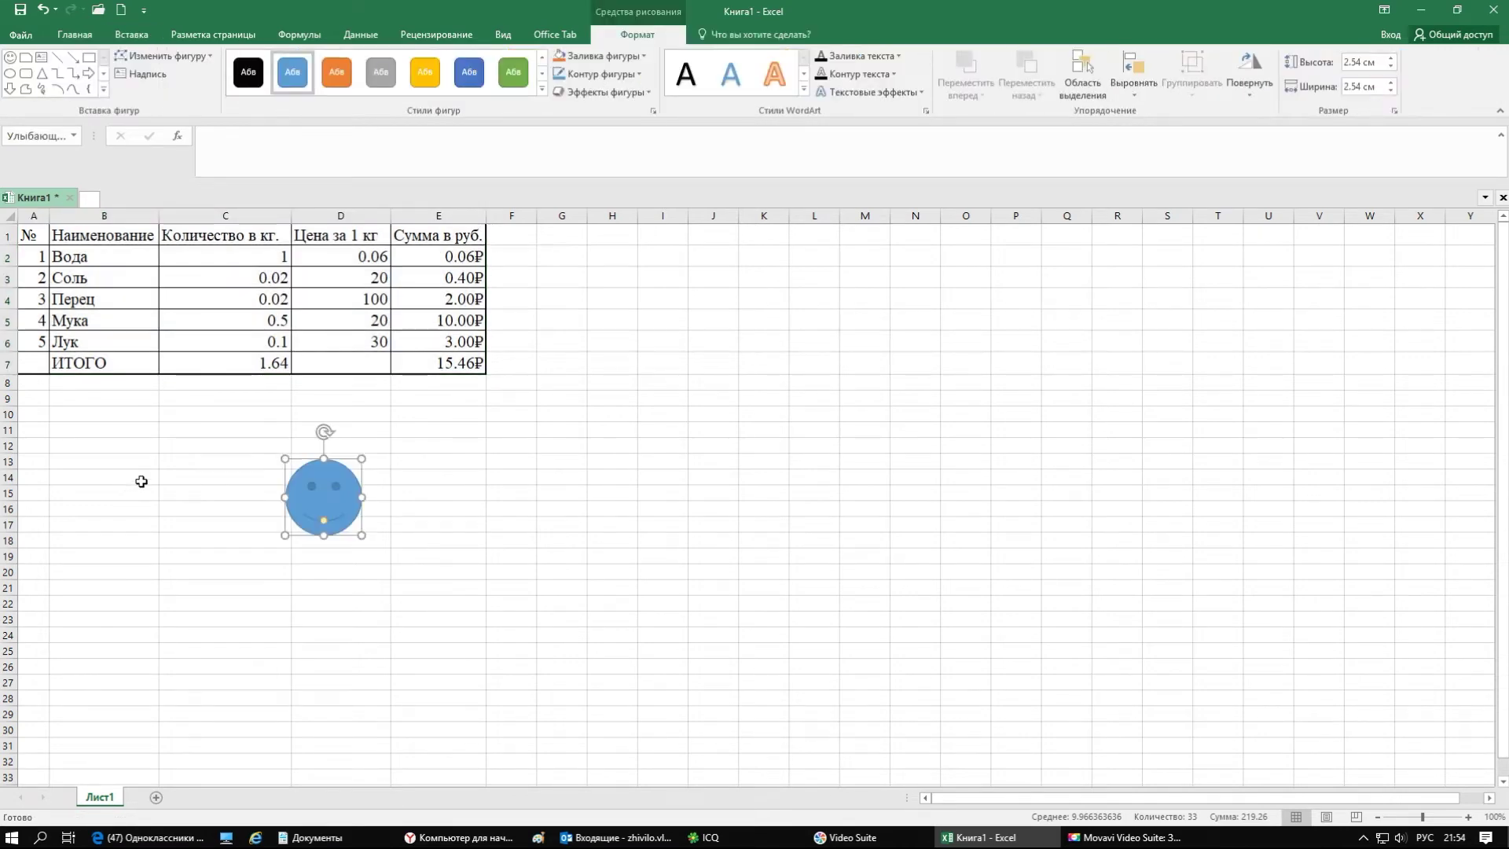
left_click(338, 91)
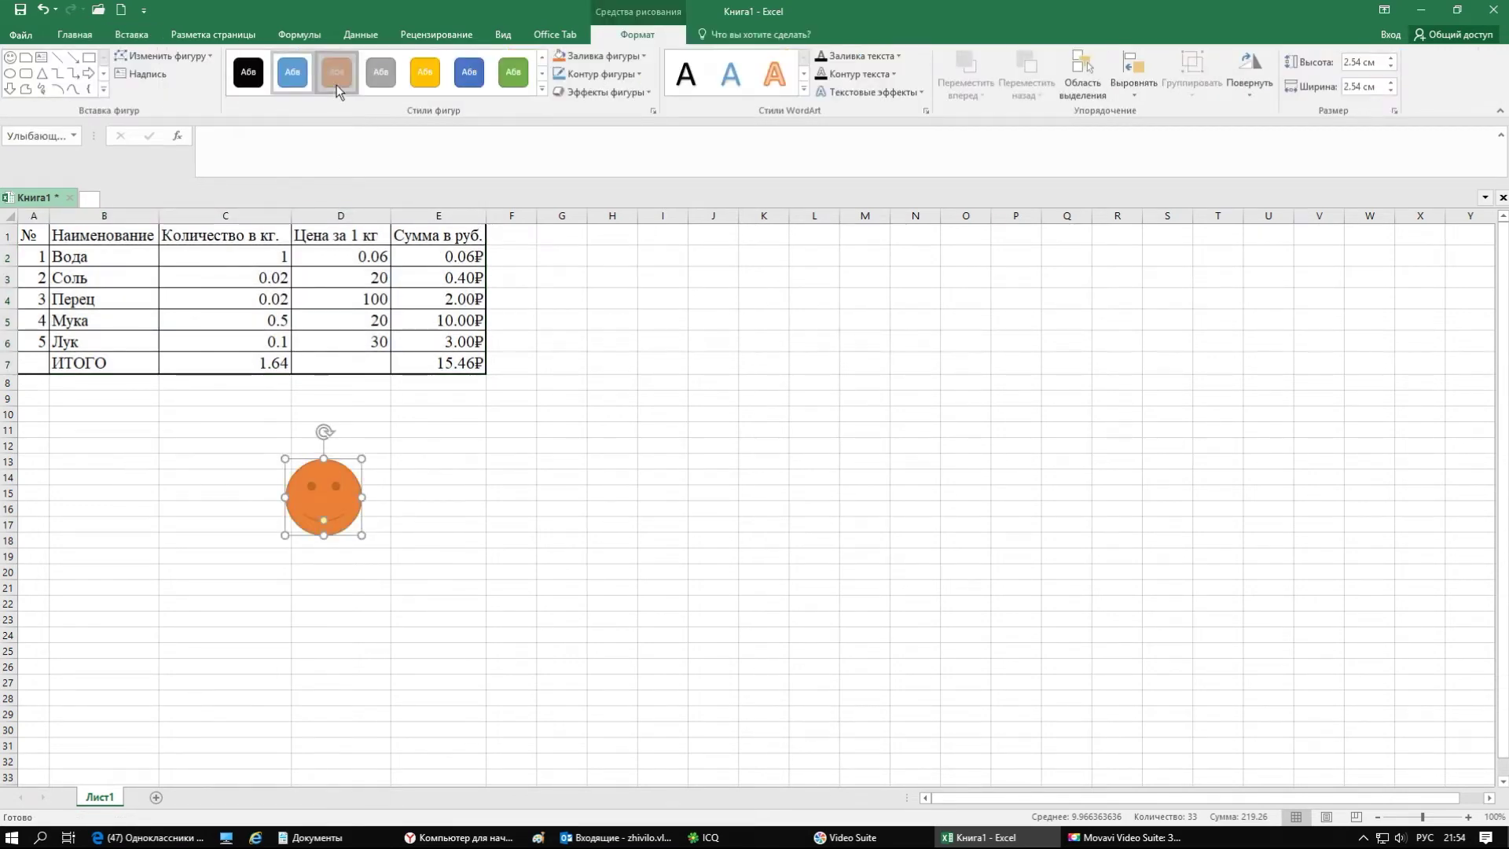
left_click(377, 79)
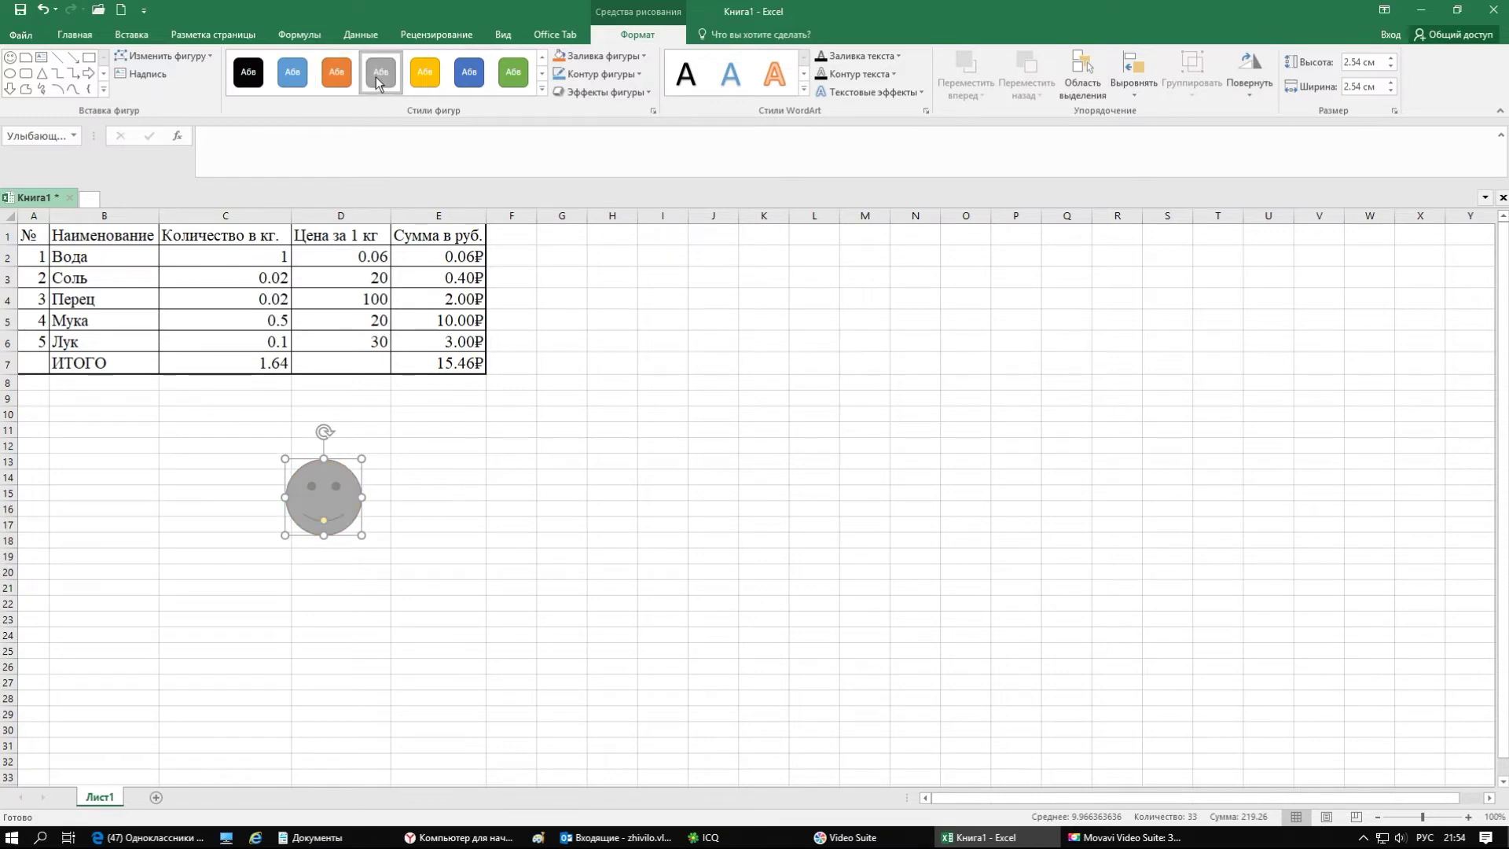
left_click(525, 481)
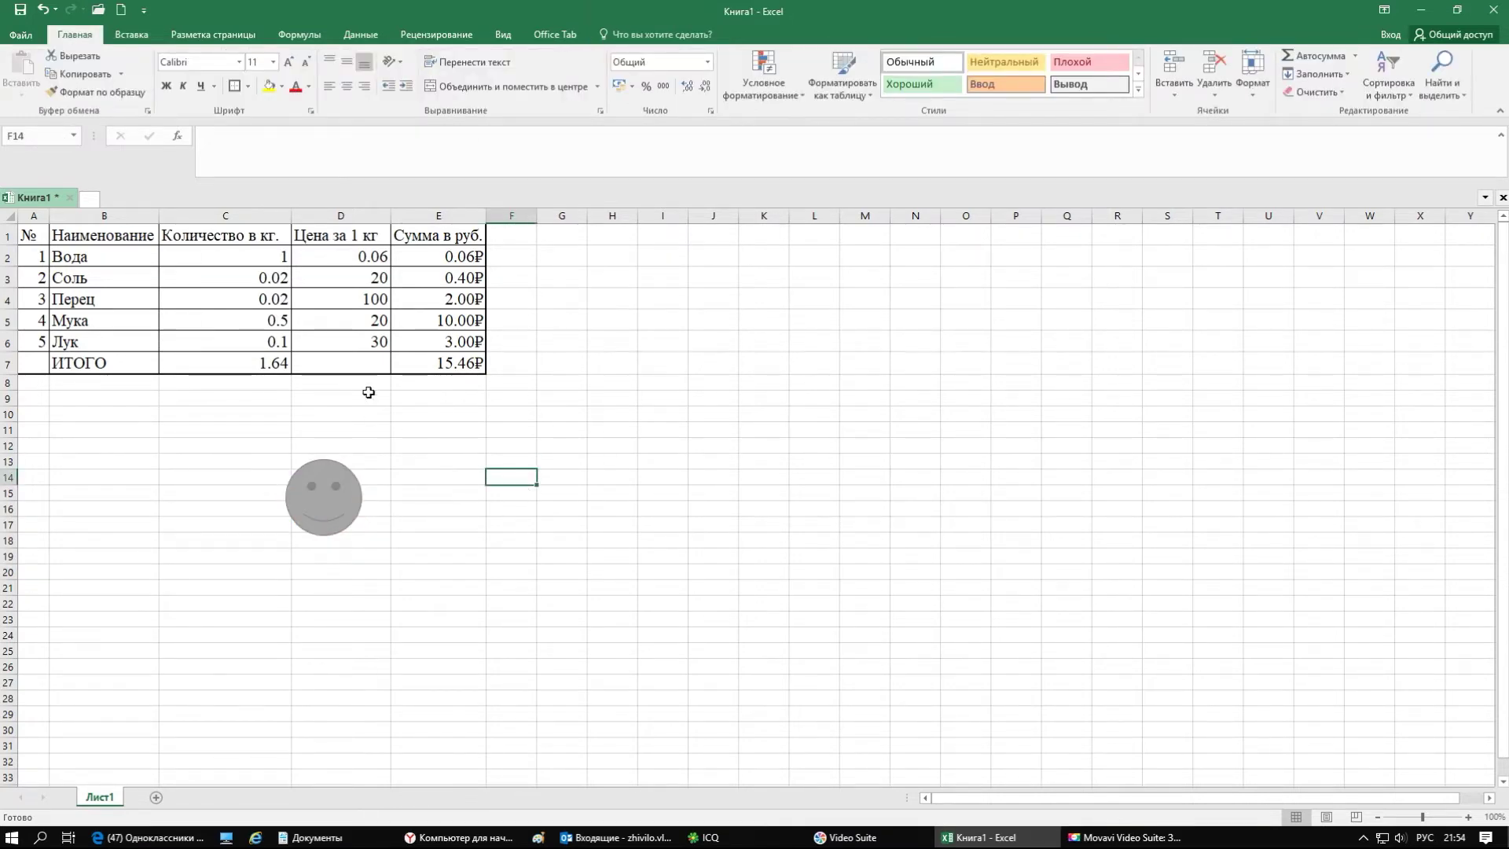
Insert a stacked bar chart of the table A1:E7 via Recommended Charts
left_click(146, 37)
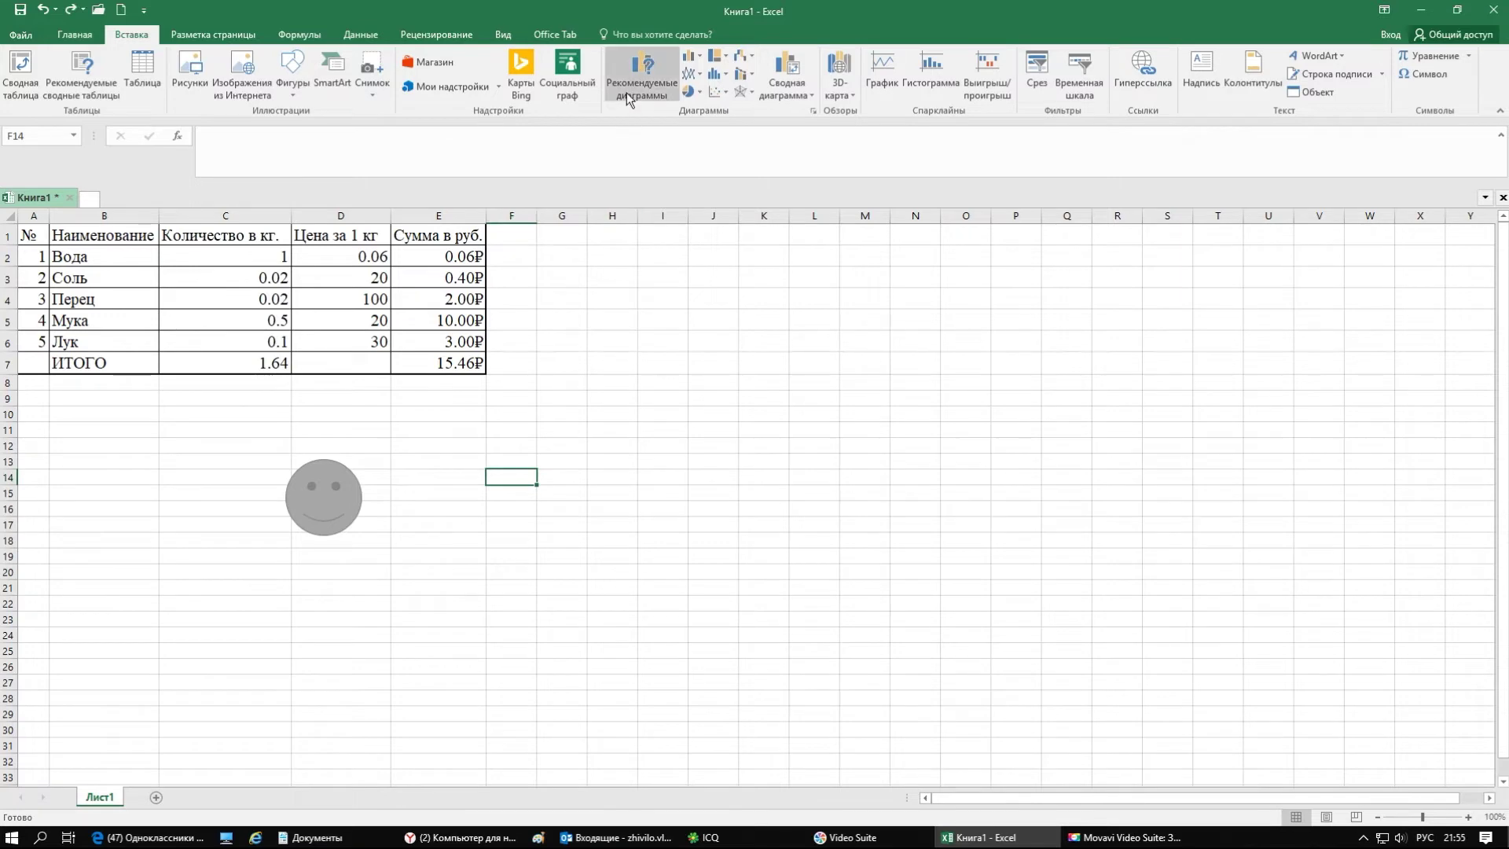
mouse_move(30, 235)
left_mouse_down()
mouse_move(106, 329)
mouse_move(455, 363)
left_mouse_up()
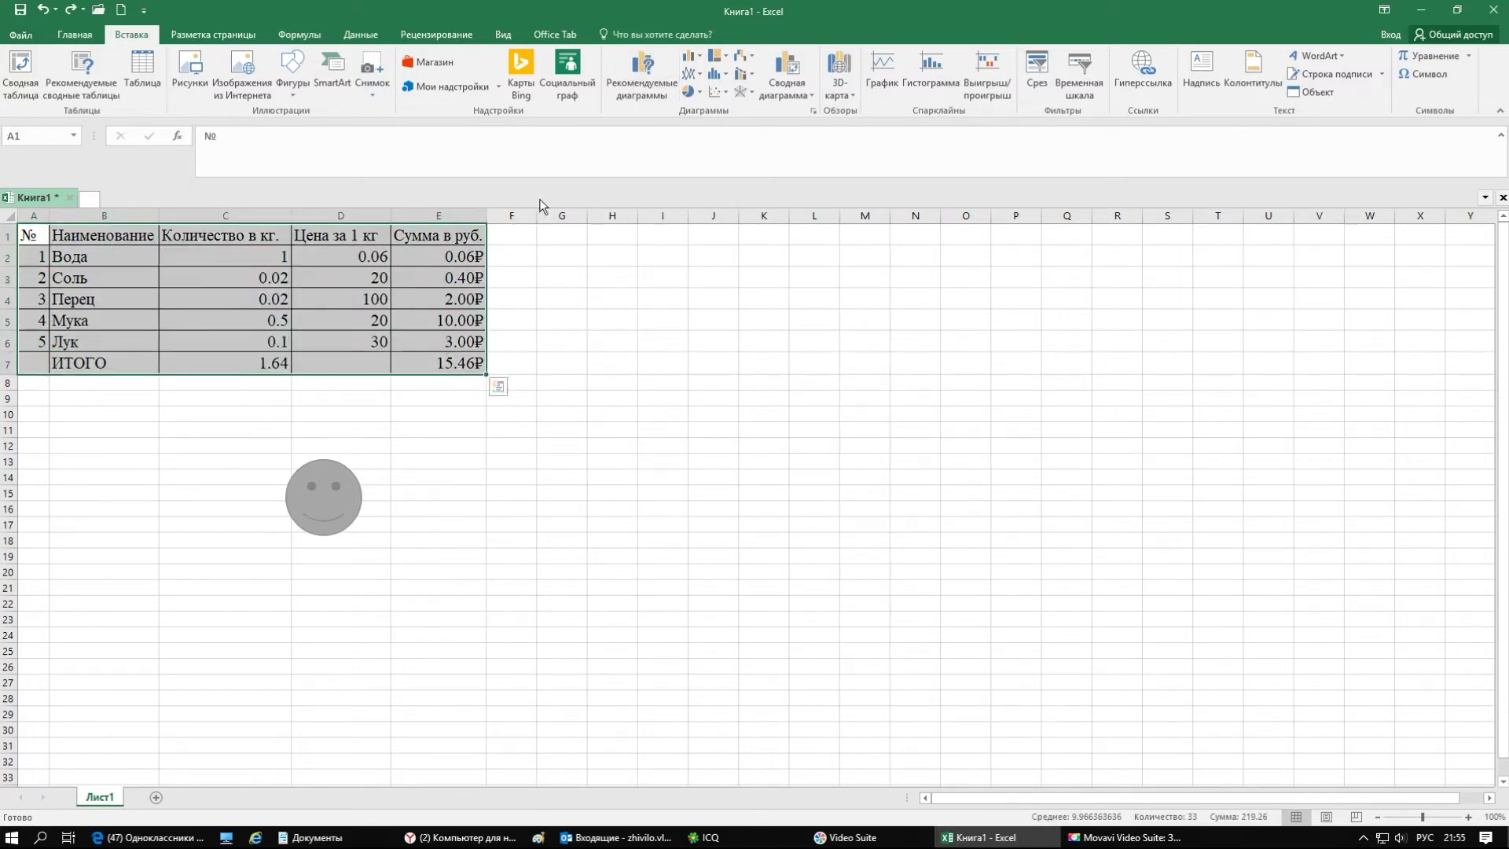
left_click(646, 88)
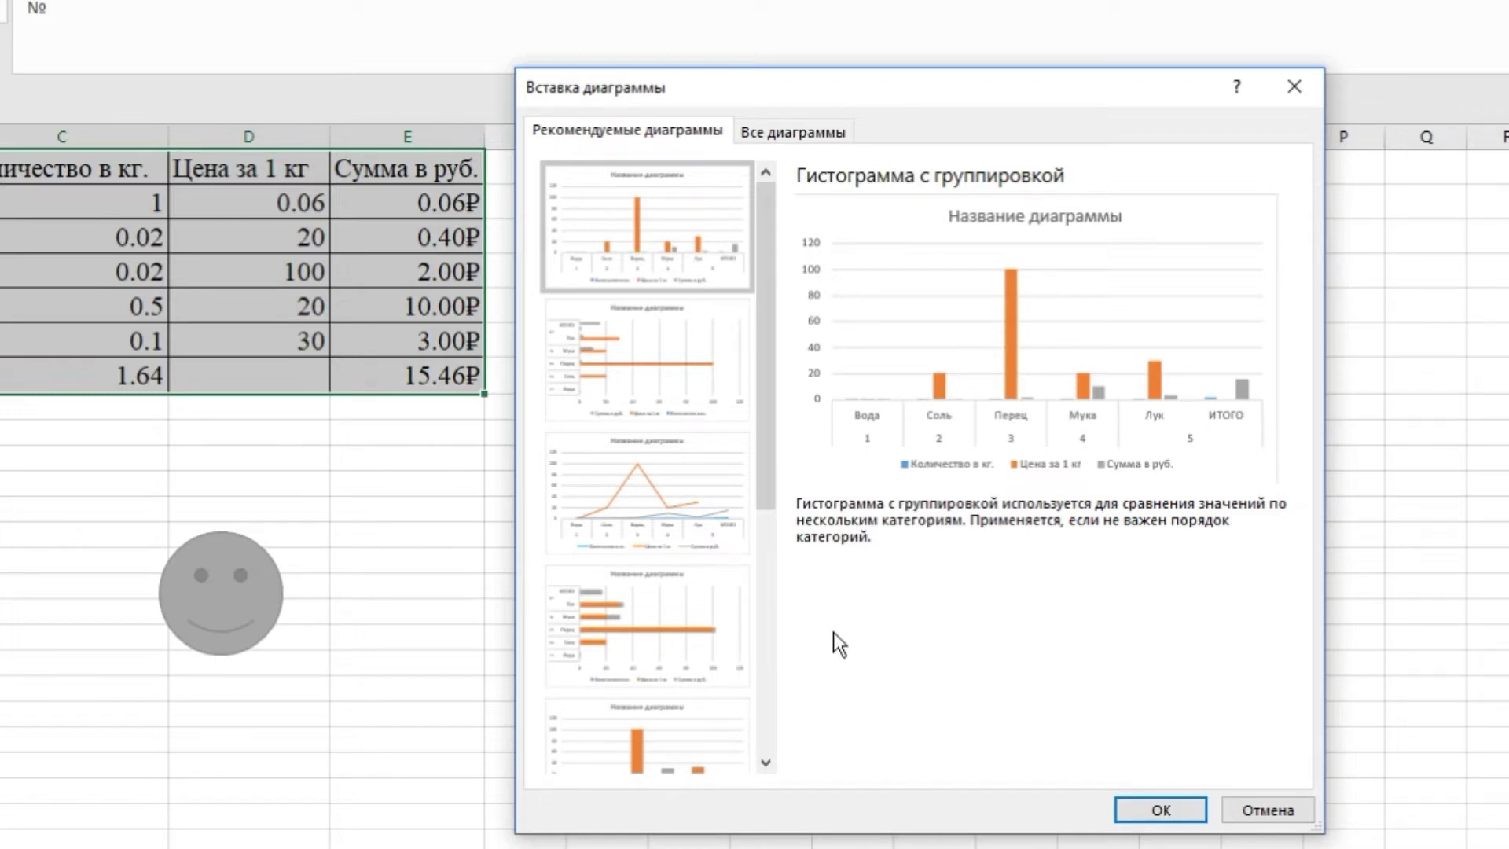
left_click(634, 587)
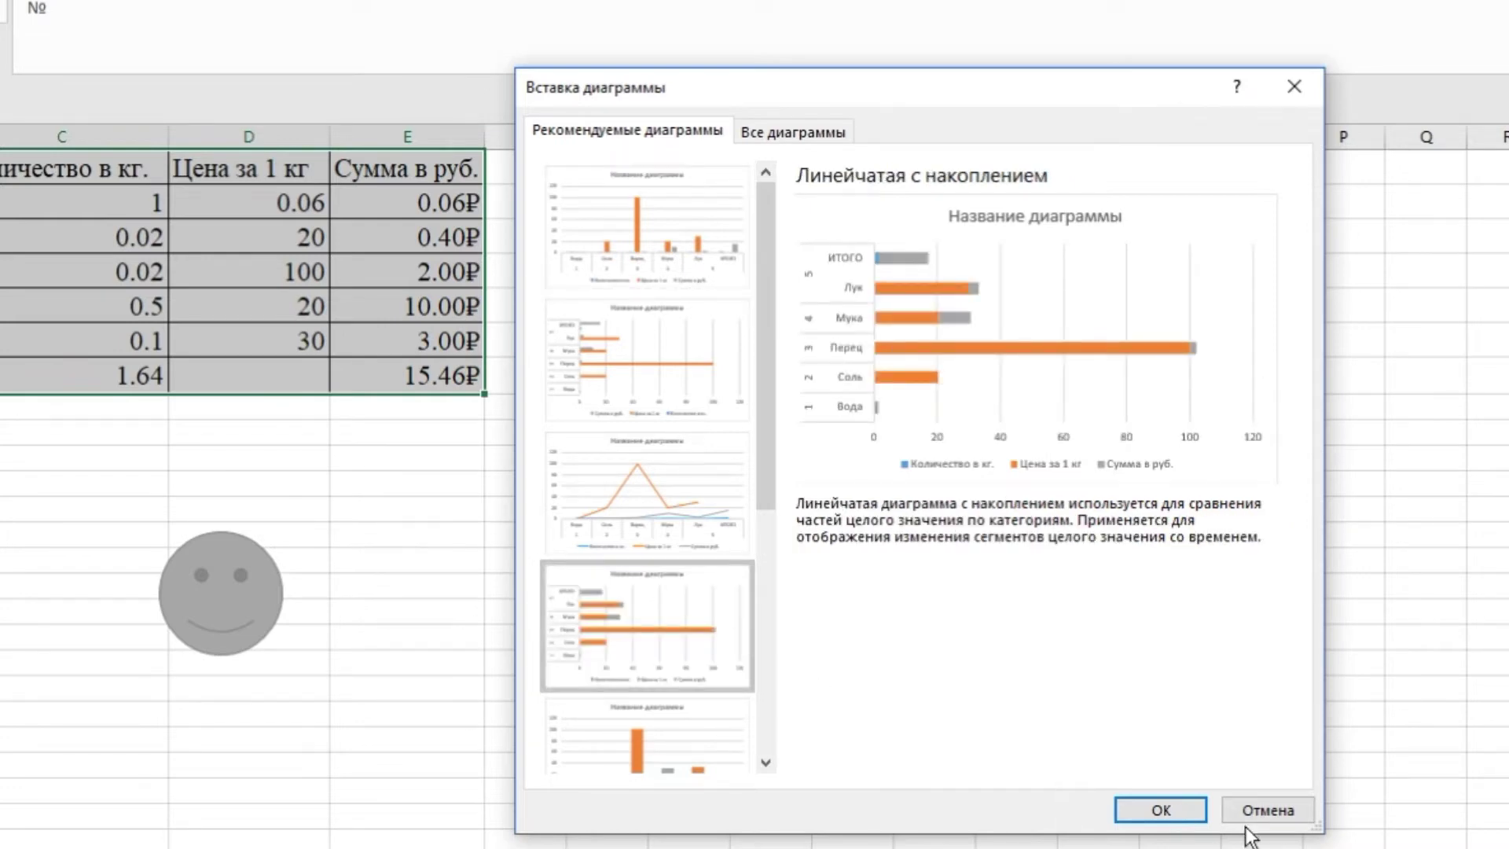
left_click(1149, 805)
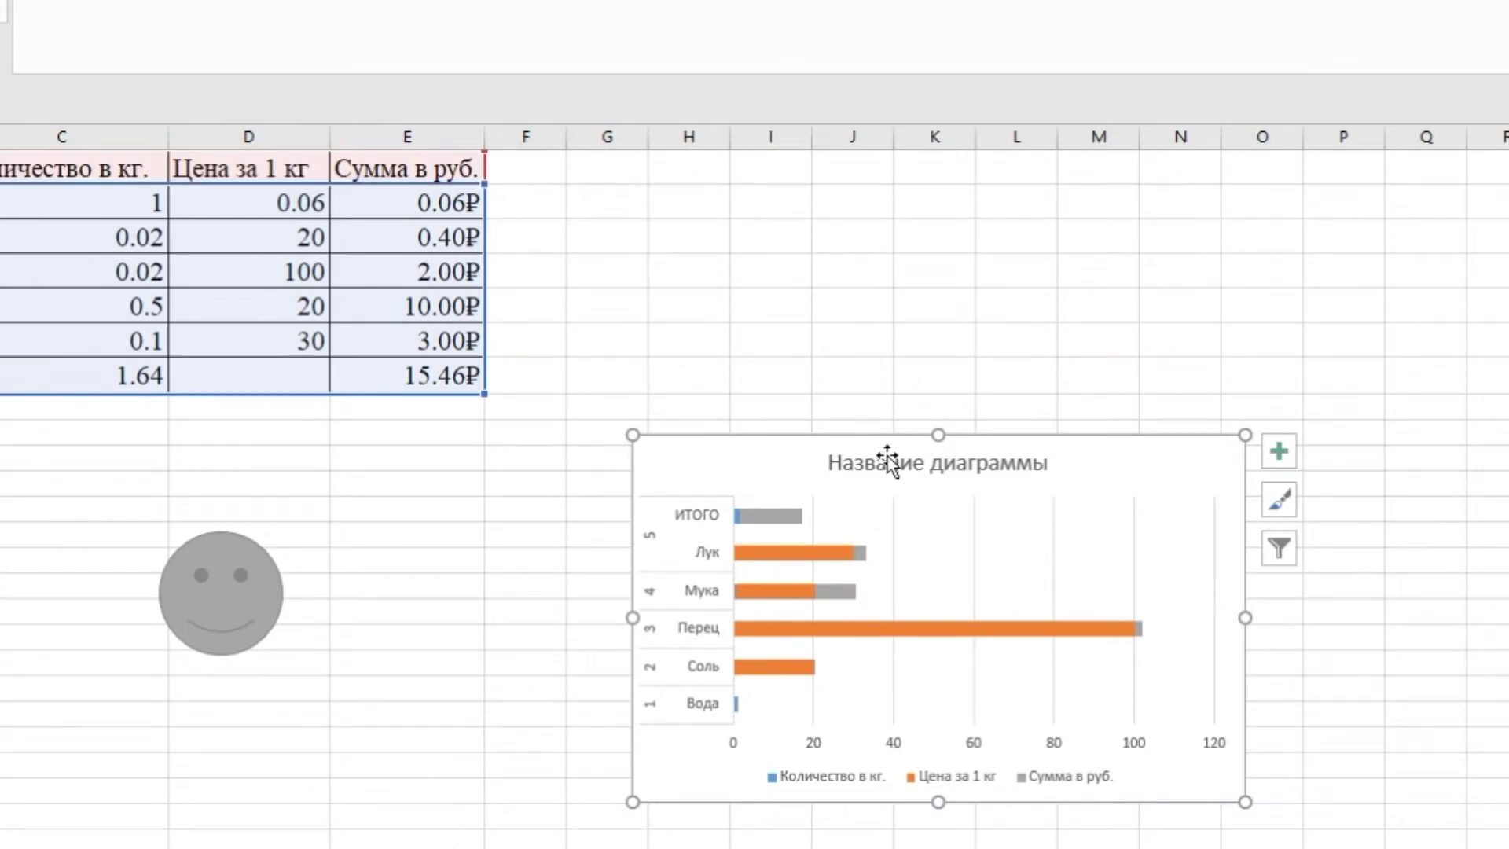
Nudge the chart title and plot area slightly upward within the chart
left_click(925, 470)
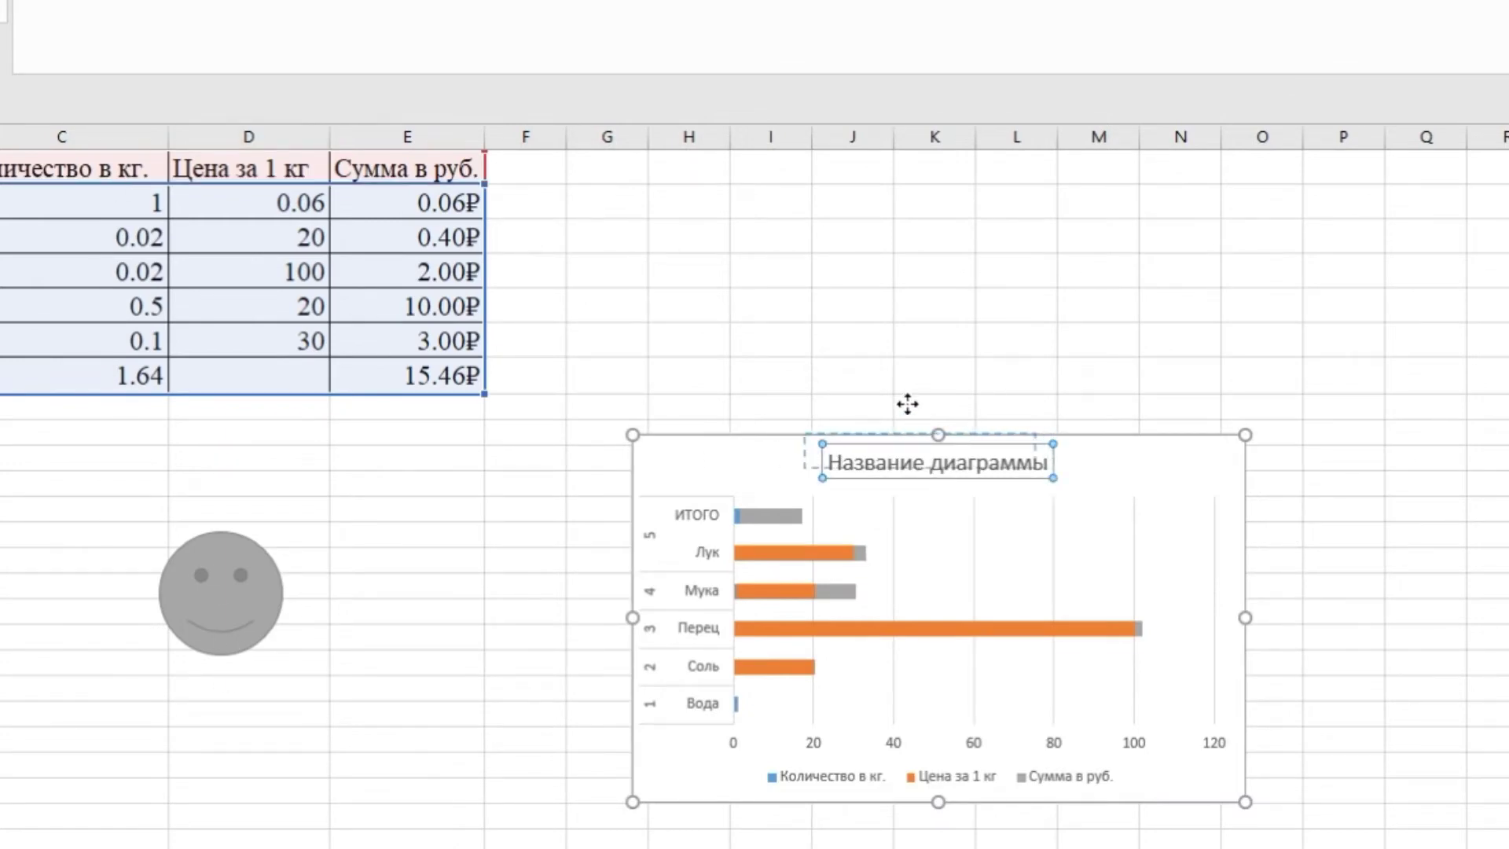
left_click_drag(936, 442, 937, 435)
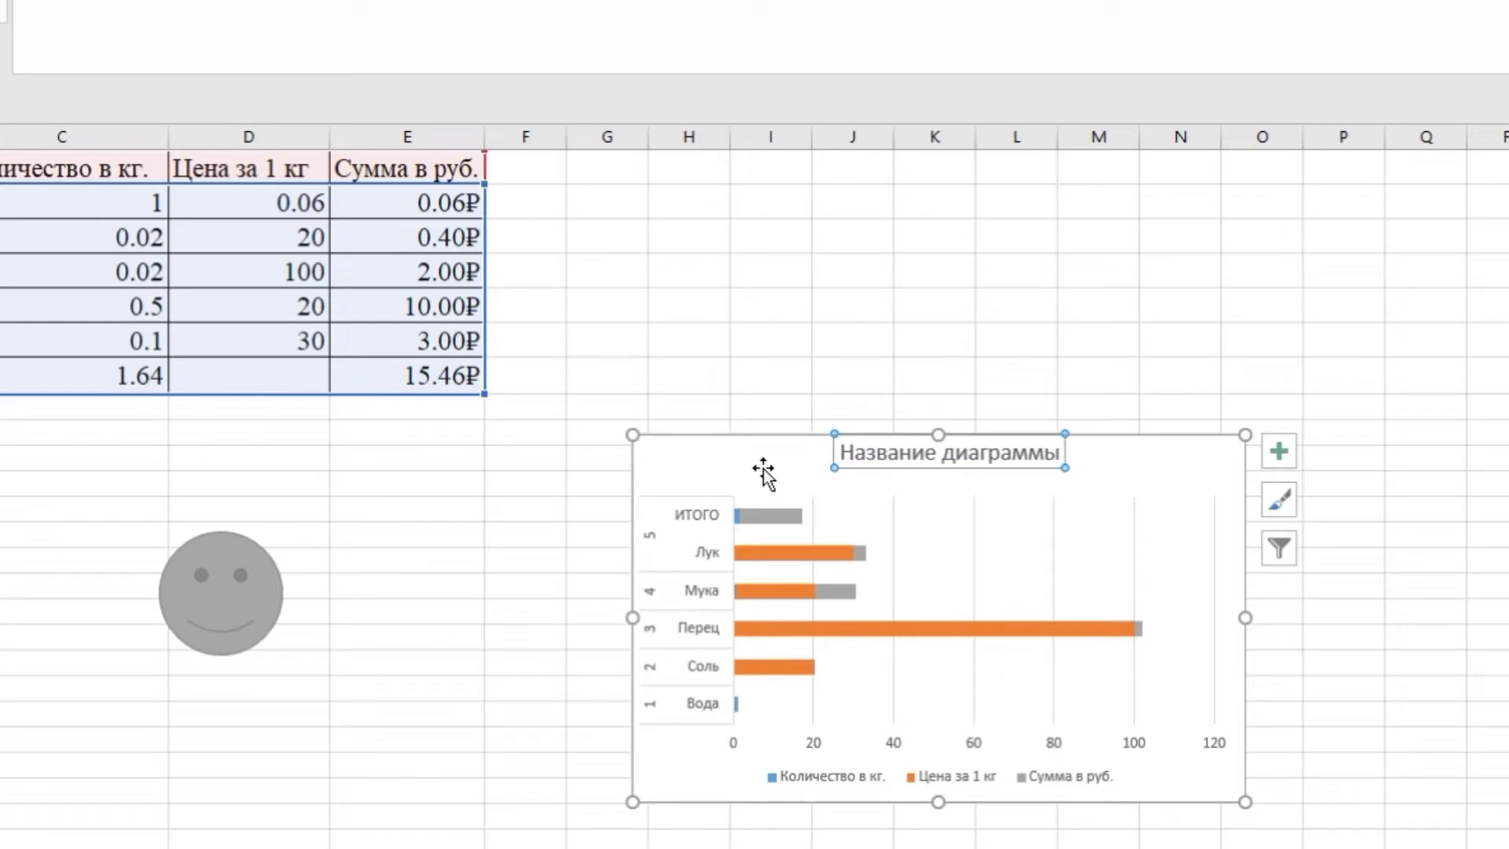
left_click(450, 477)
mouse_move(919, 515)
left_mouse_down()
mouse_move(926, 482)
mouse_move(935, 510)
left_mouse_up()
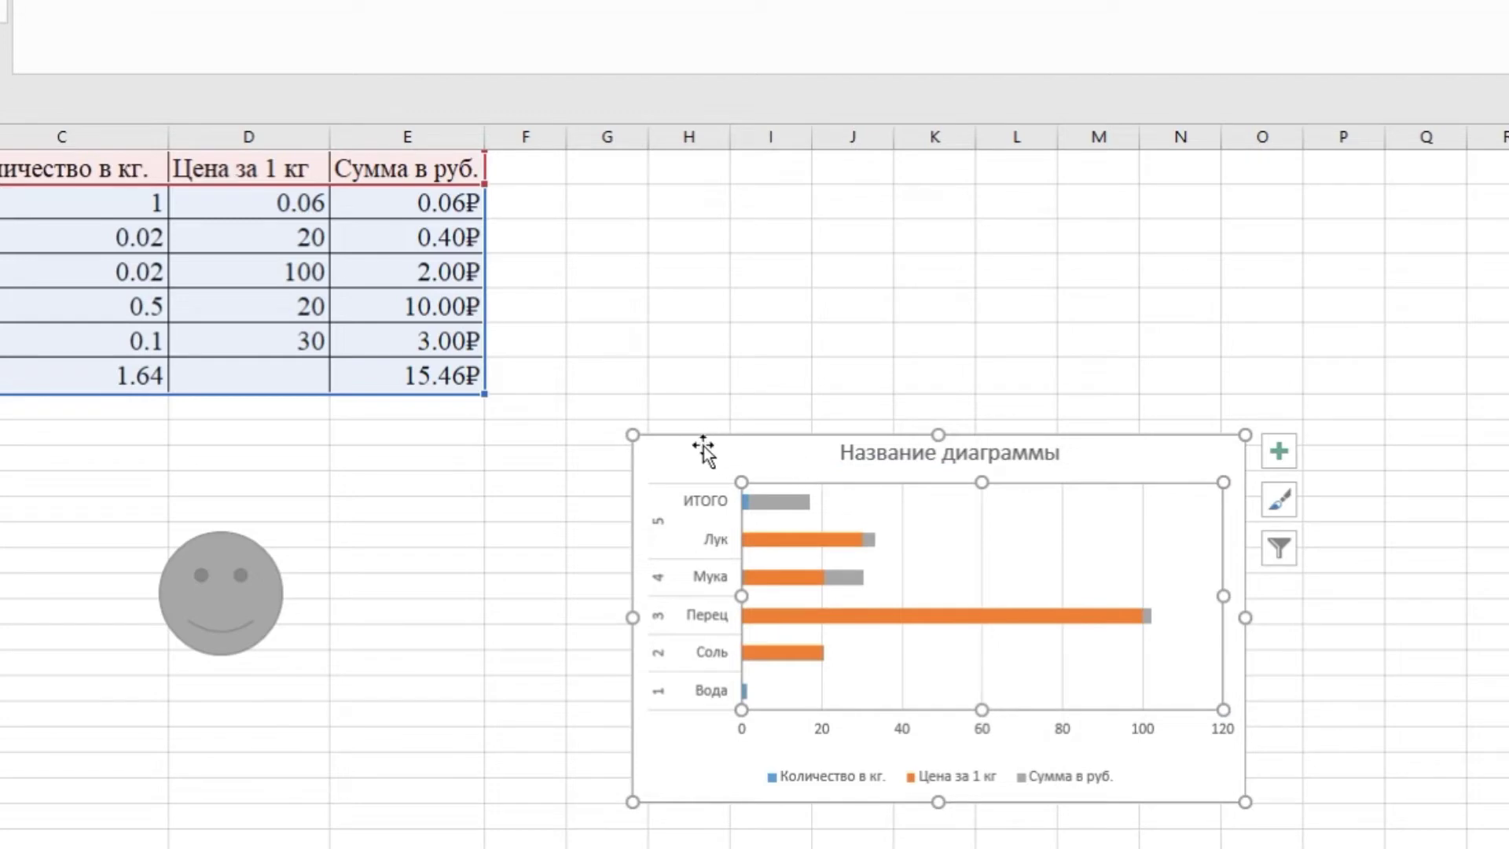
Reselect the chart and switch rows and columns so ingredients appear in the legend
left_click(936, 435)
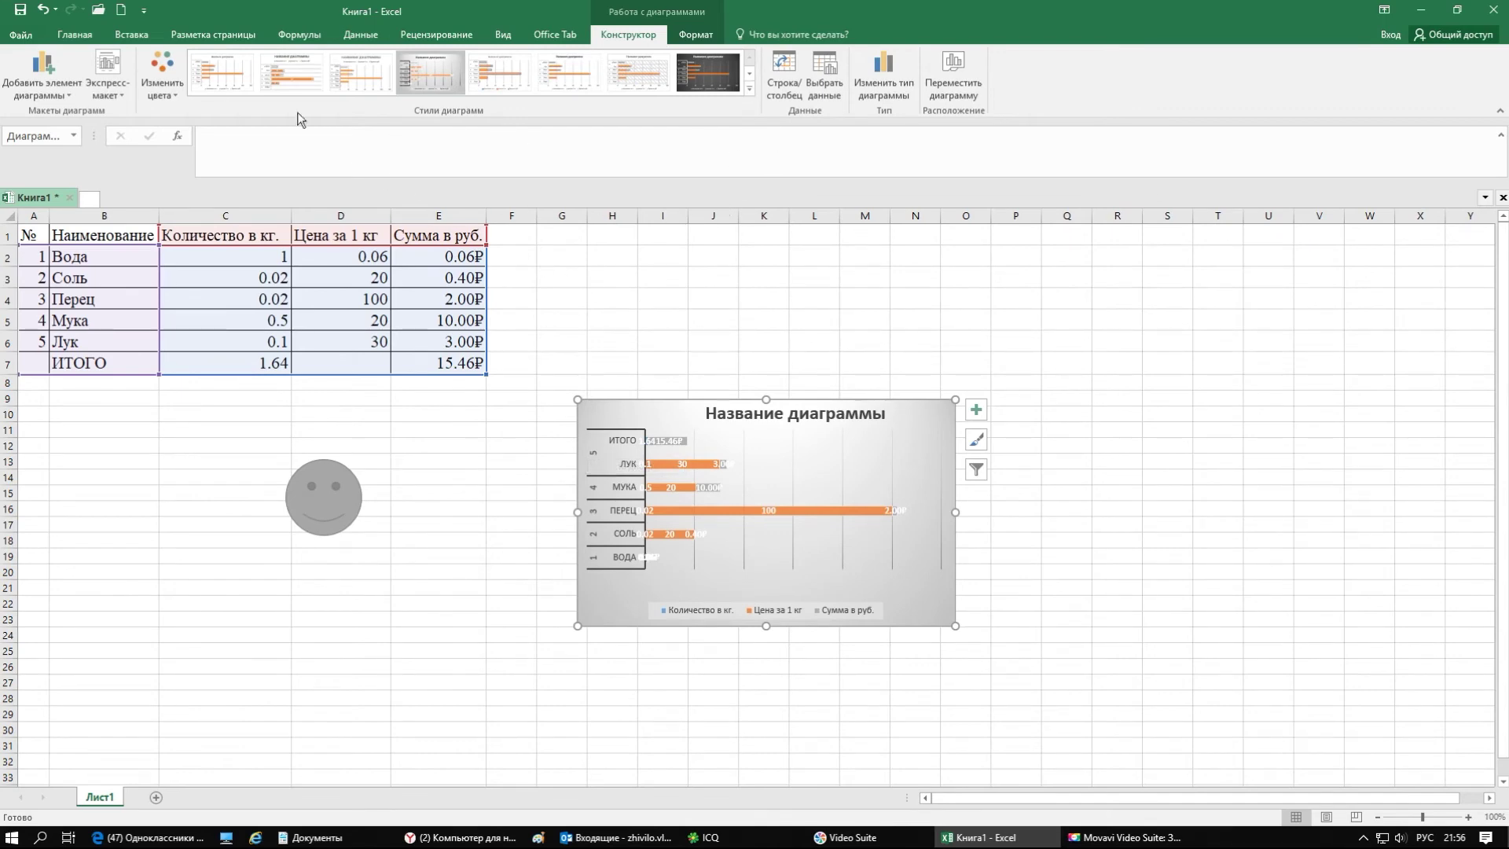
left_click(772, 88)
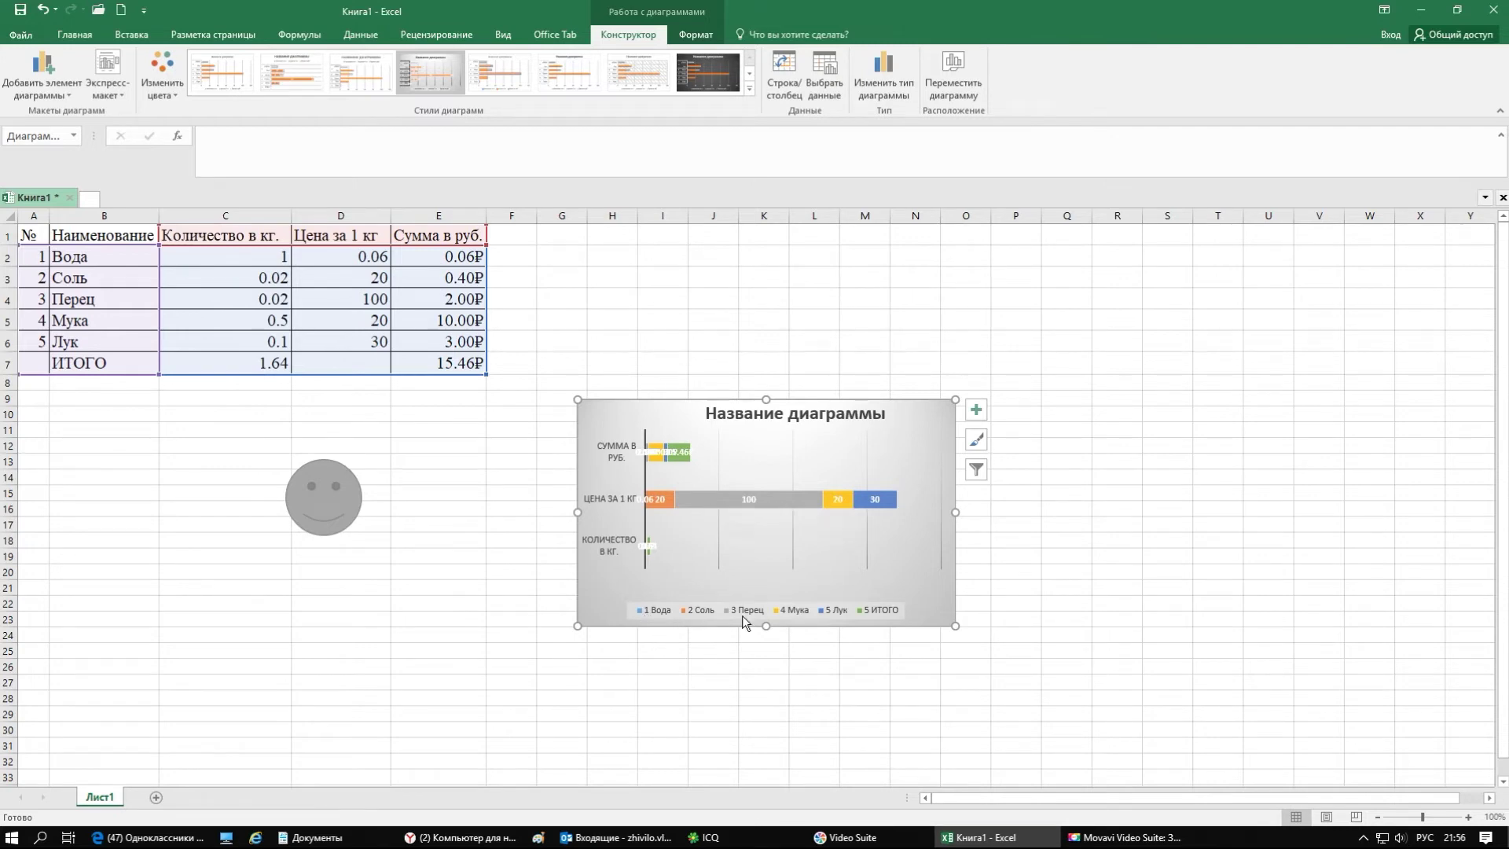
Switch the chart's rows and columns back and cancel out of Change Chart Type
left_click(778, 88)
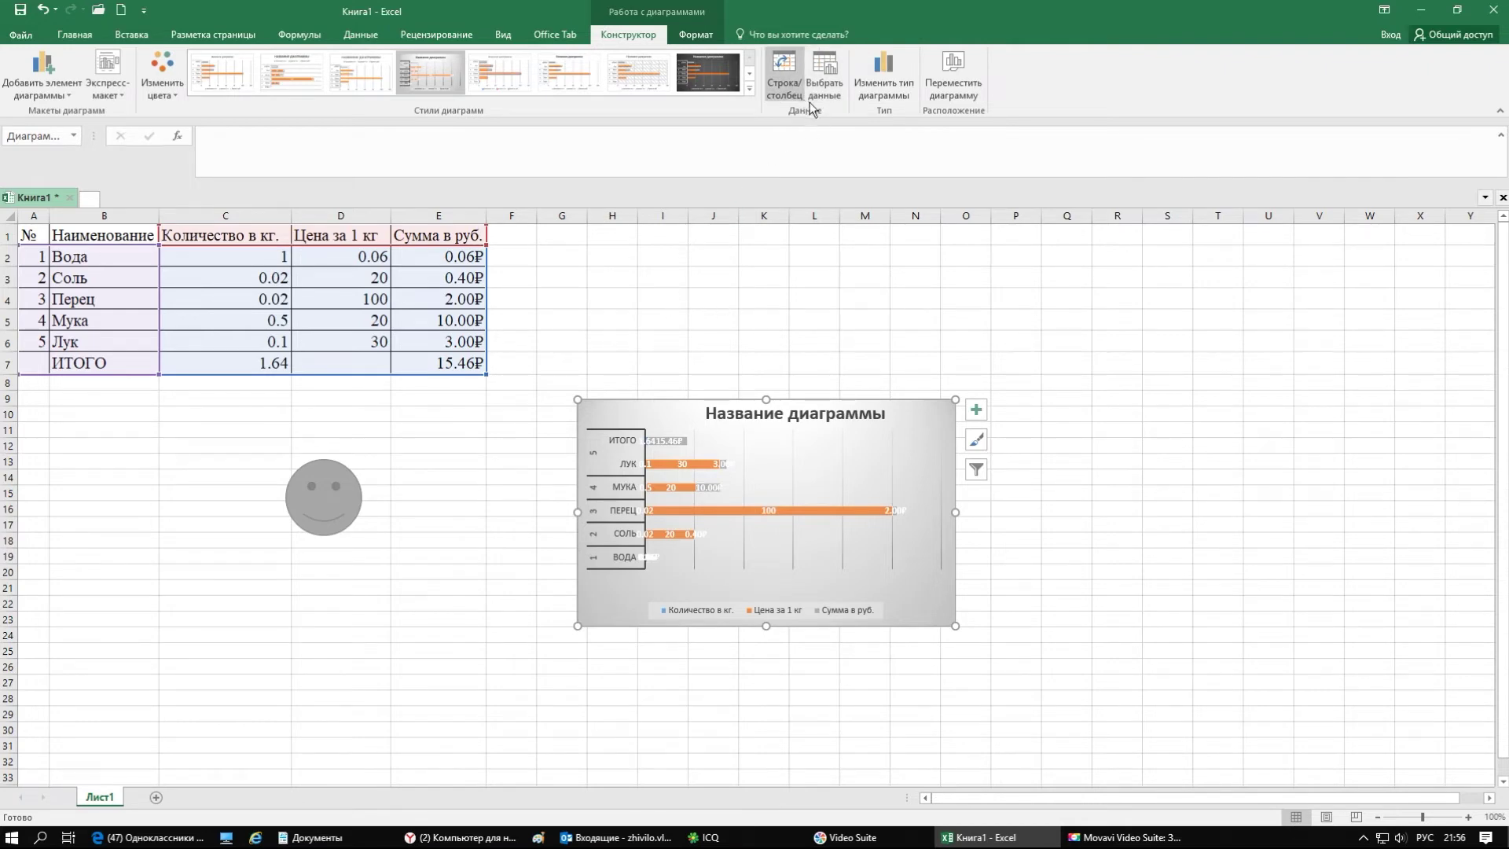
left_click(909, 86)
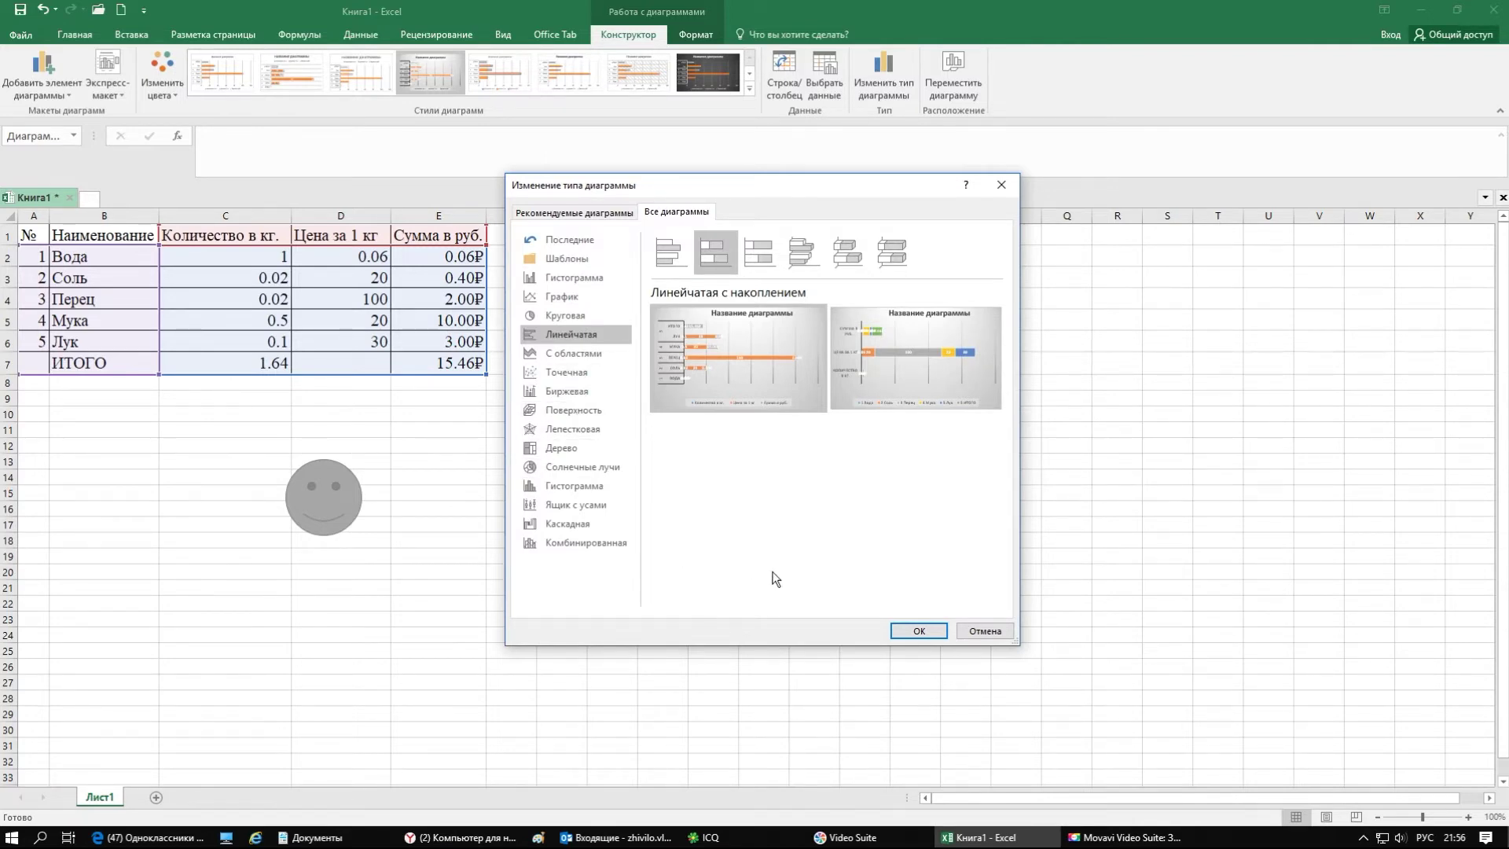
left_click(984, 631)
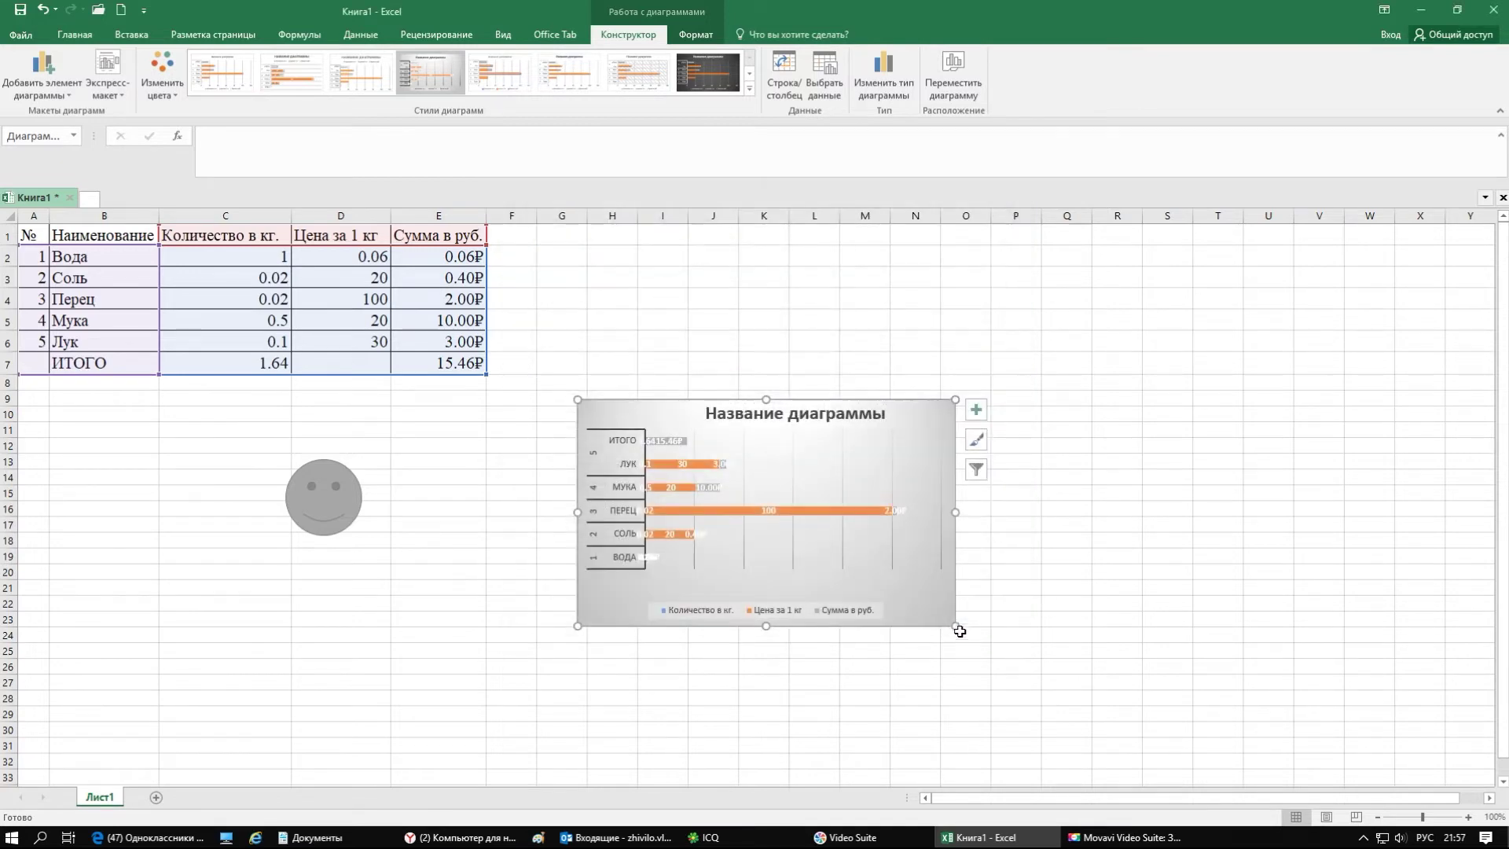
Undo repeatedly until the bar chart is gone from the sheet
left_click(50, 16)
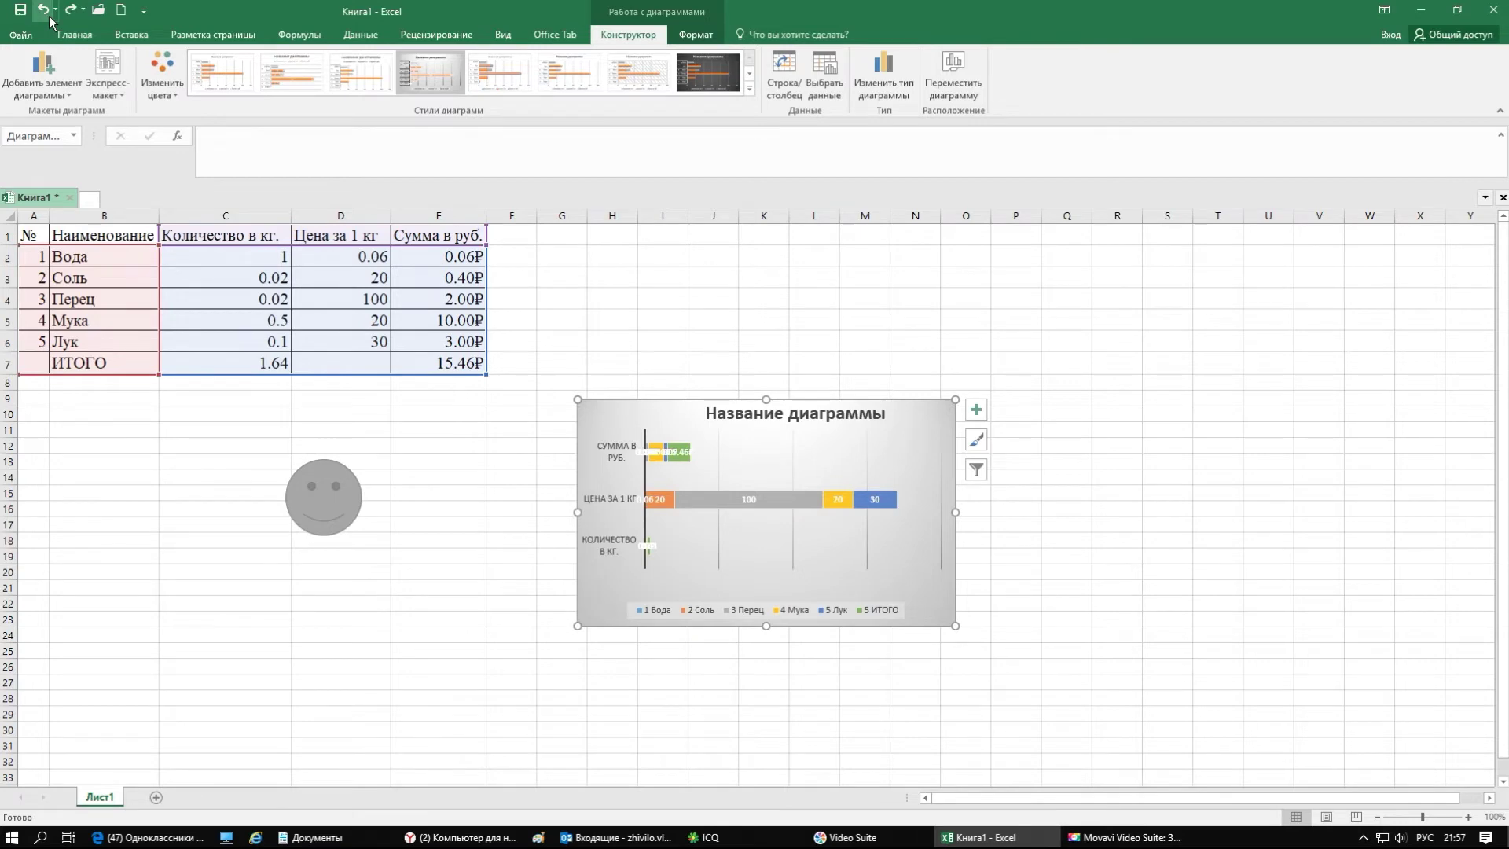
left_click(44, 11)
left_click(45, 11)
left_click(45, 11)
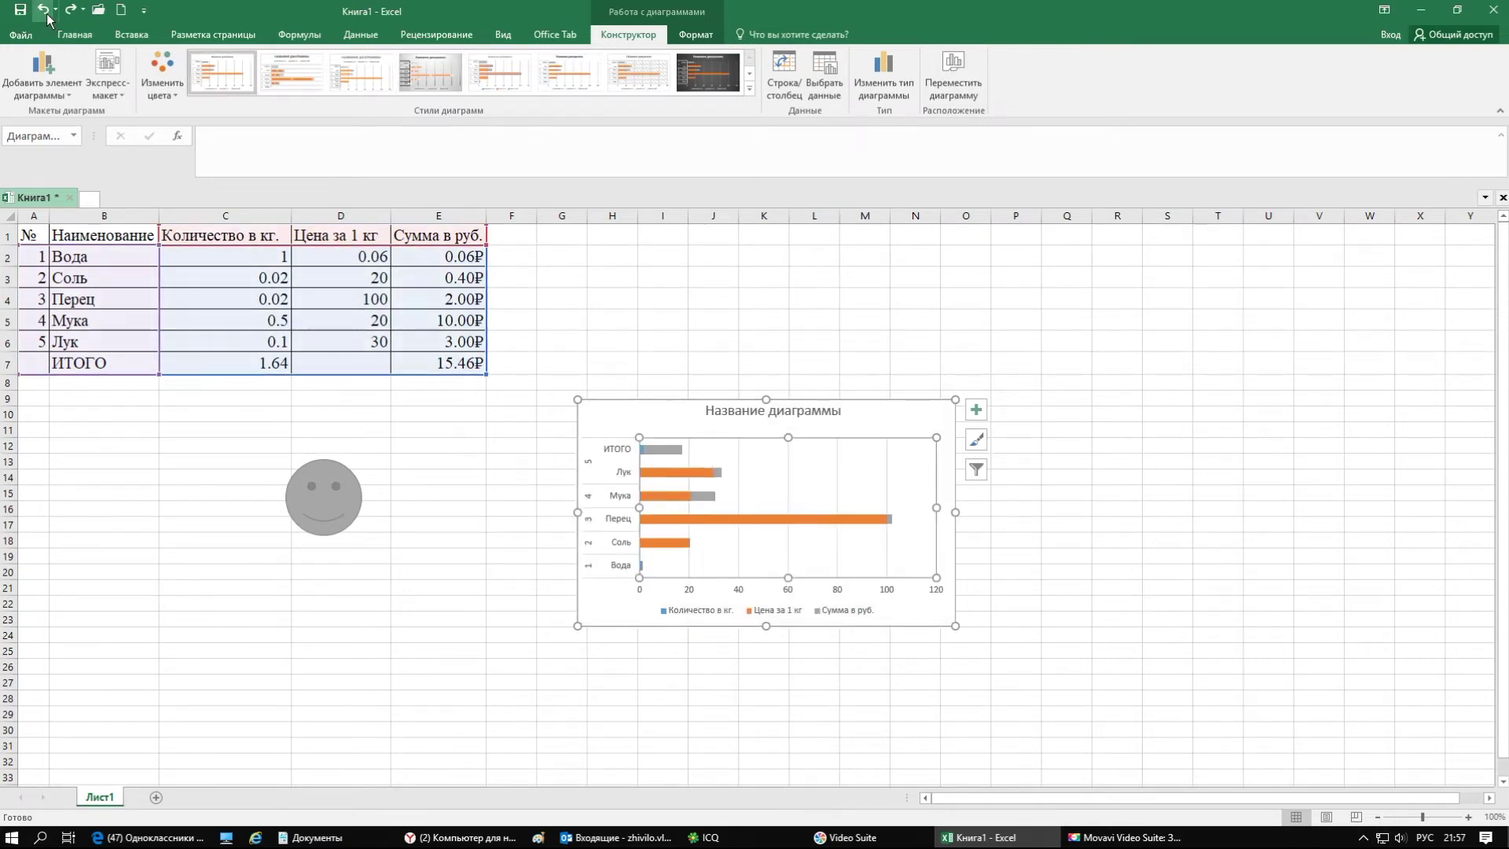
left_click(44, 11)
left_click(45, 11)
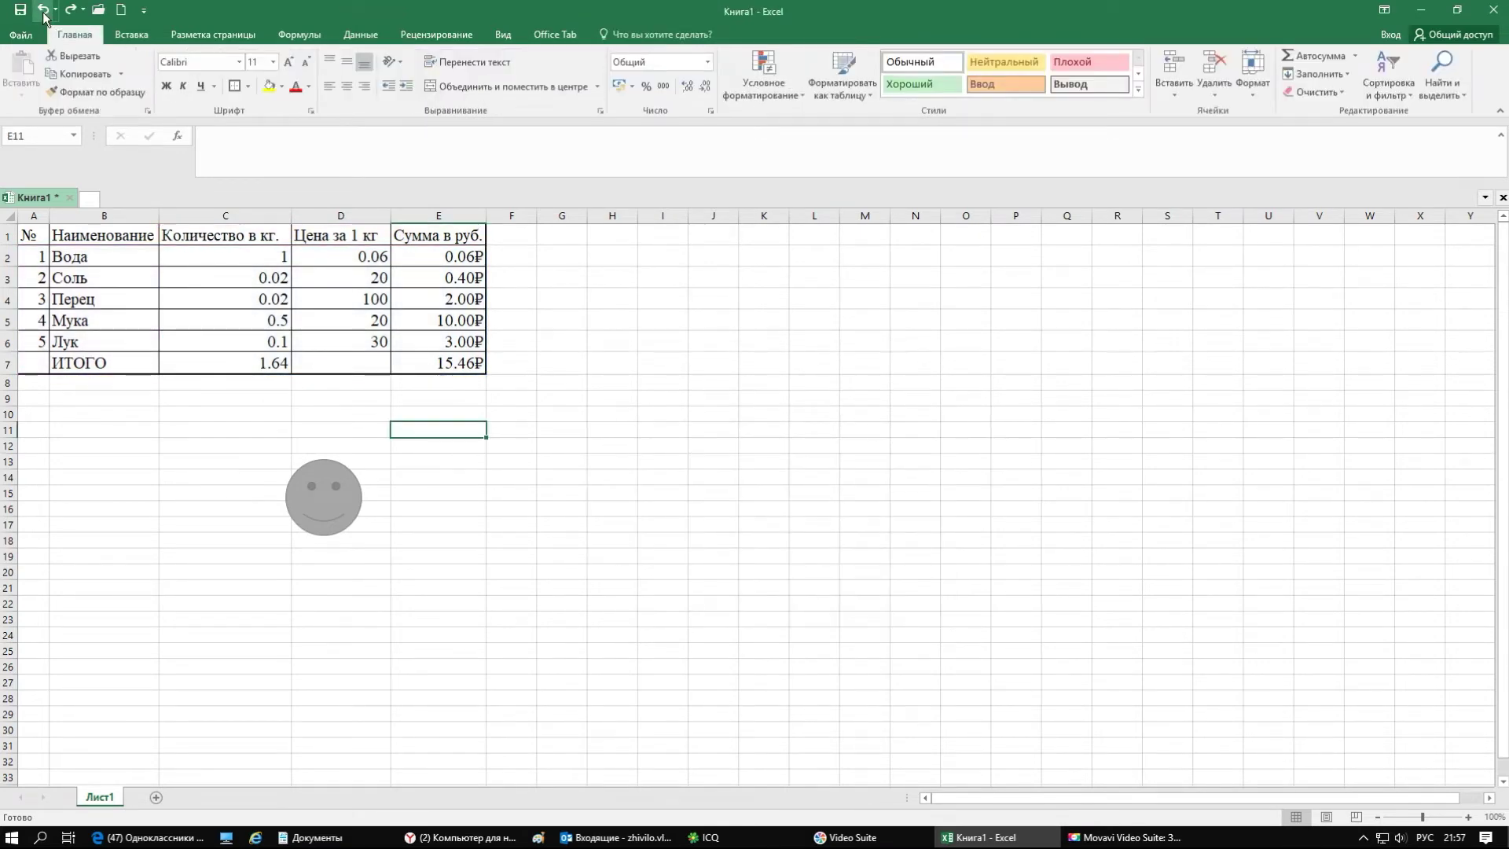
key("alt+c")
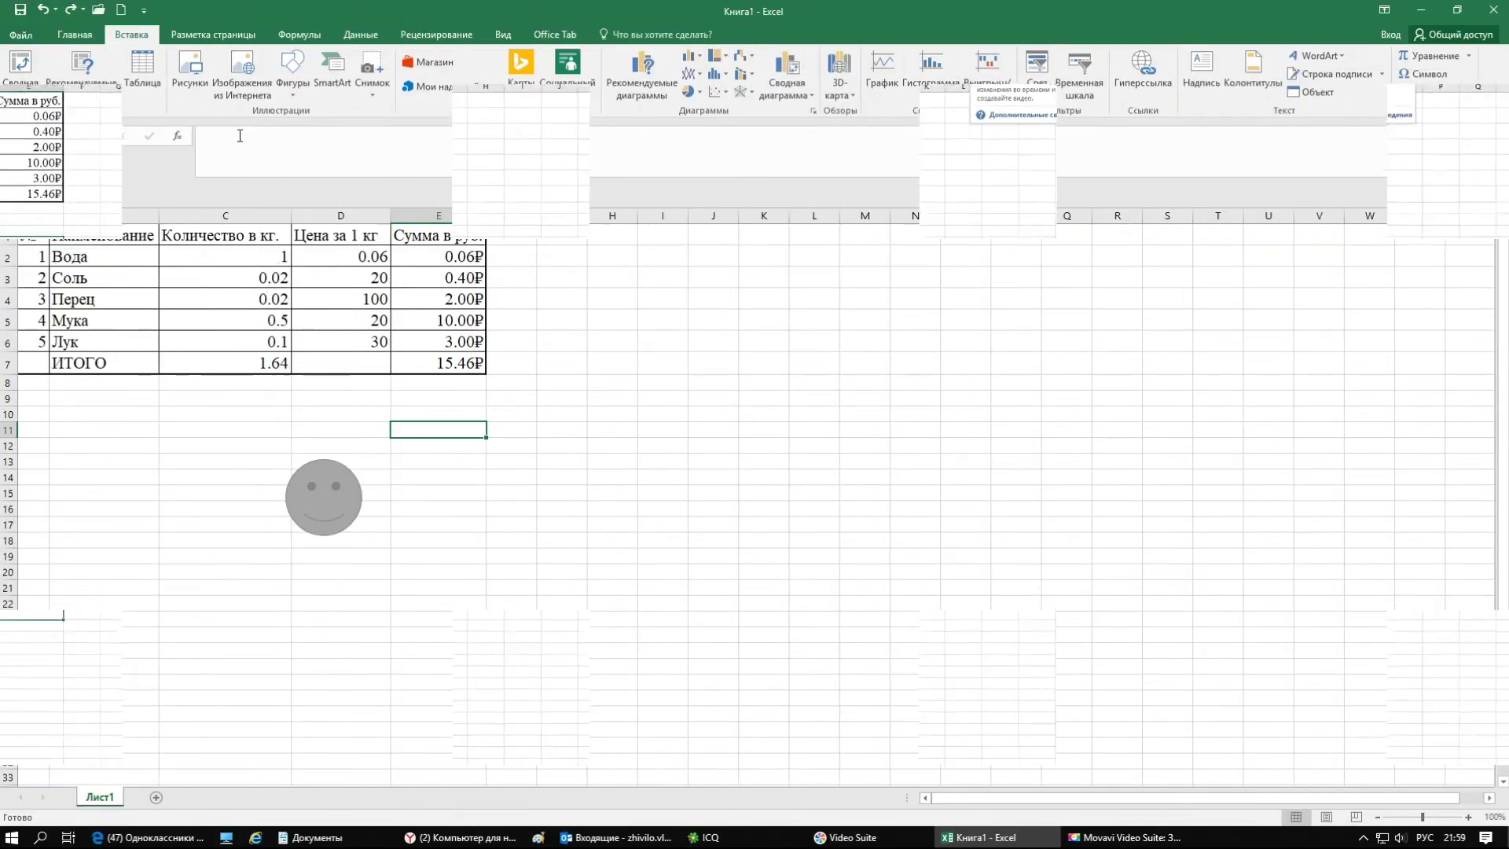
Switch to the Page Layout tab
left_click(210, 36)
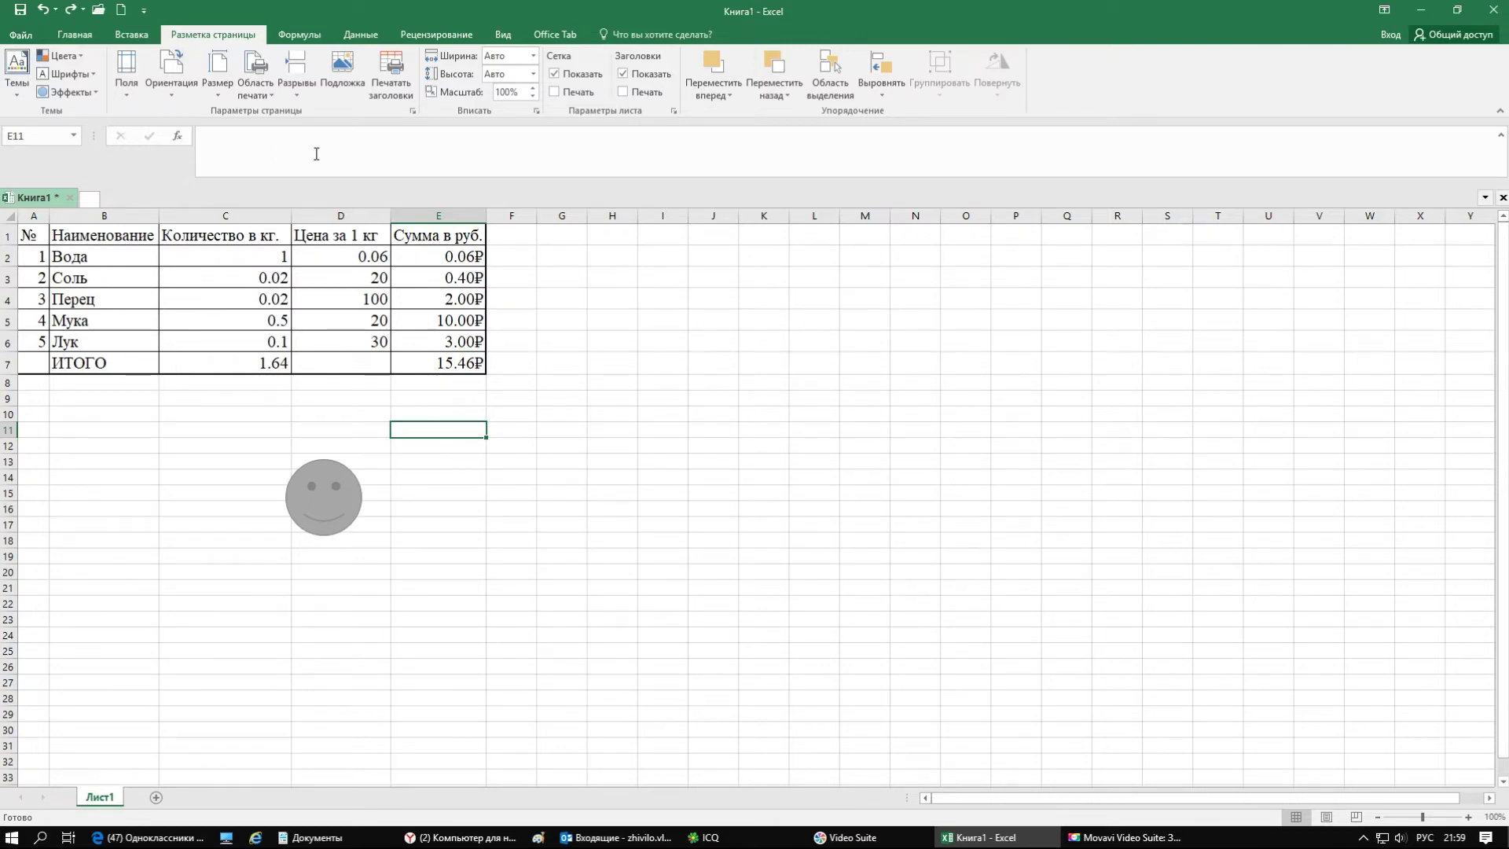
Set 60dd5b1980f4.jpg as the sheet background, then undo it
left_click(343, 80)
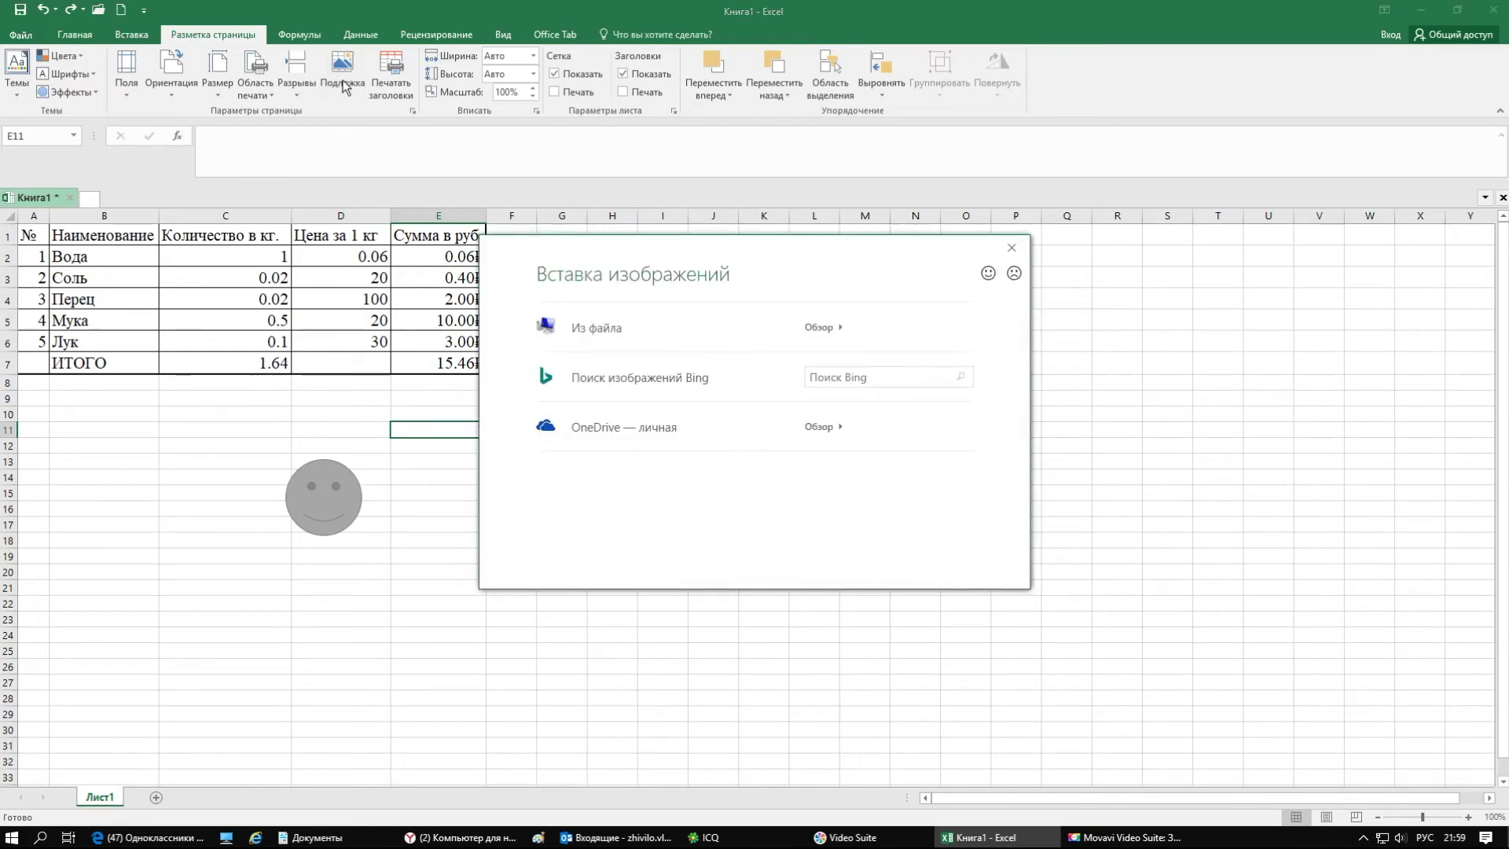
left_click(814, 326)
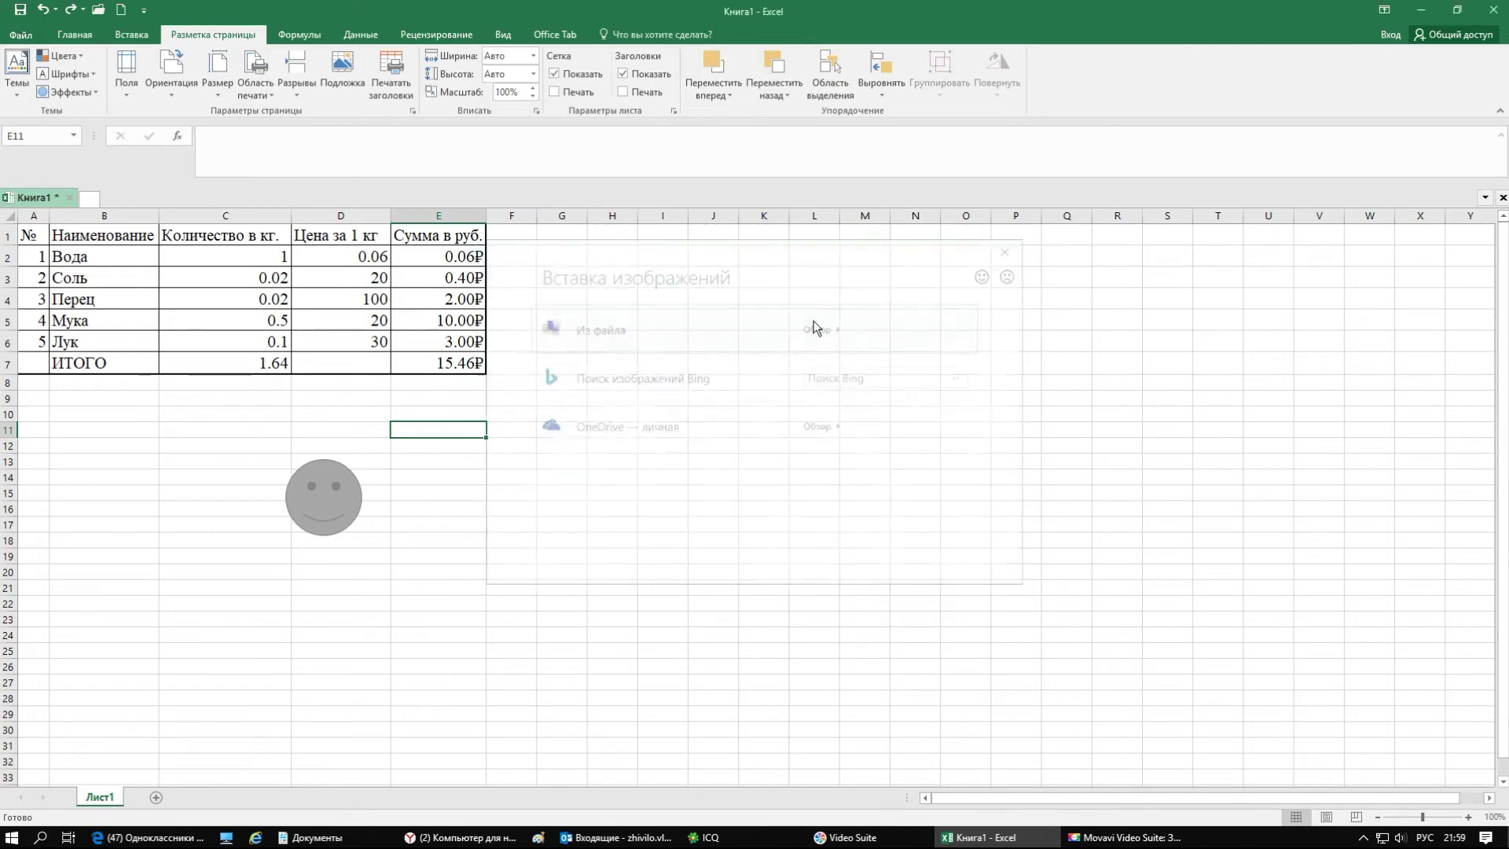
left_click_drag(740, 141, 742, 245)
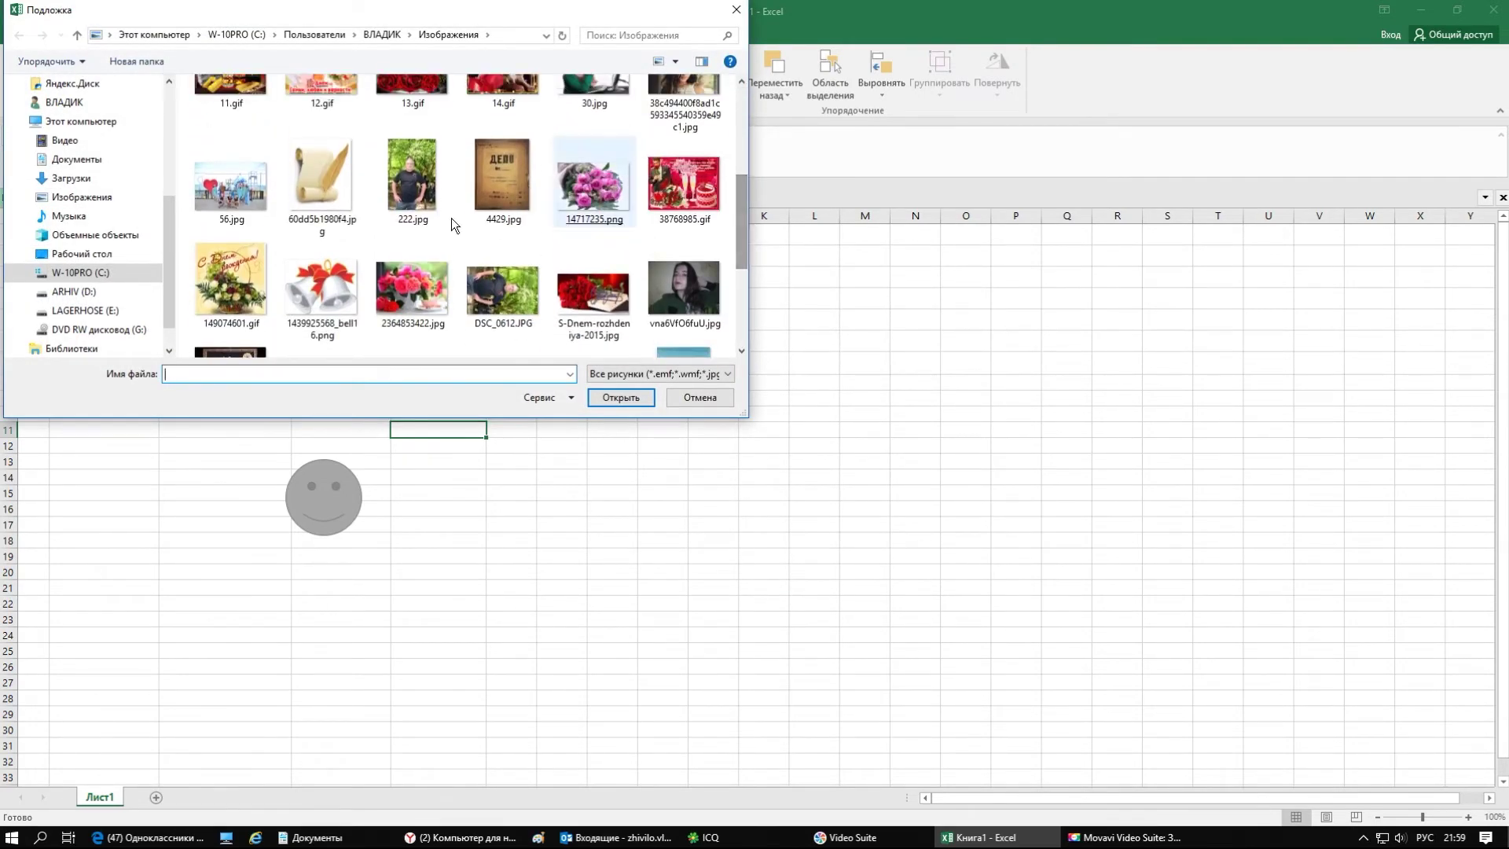
double_click(305, 203)
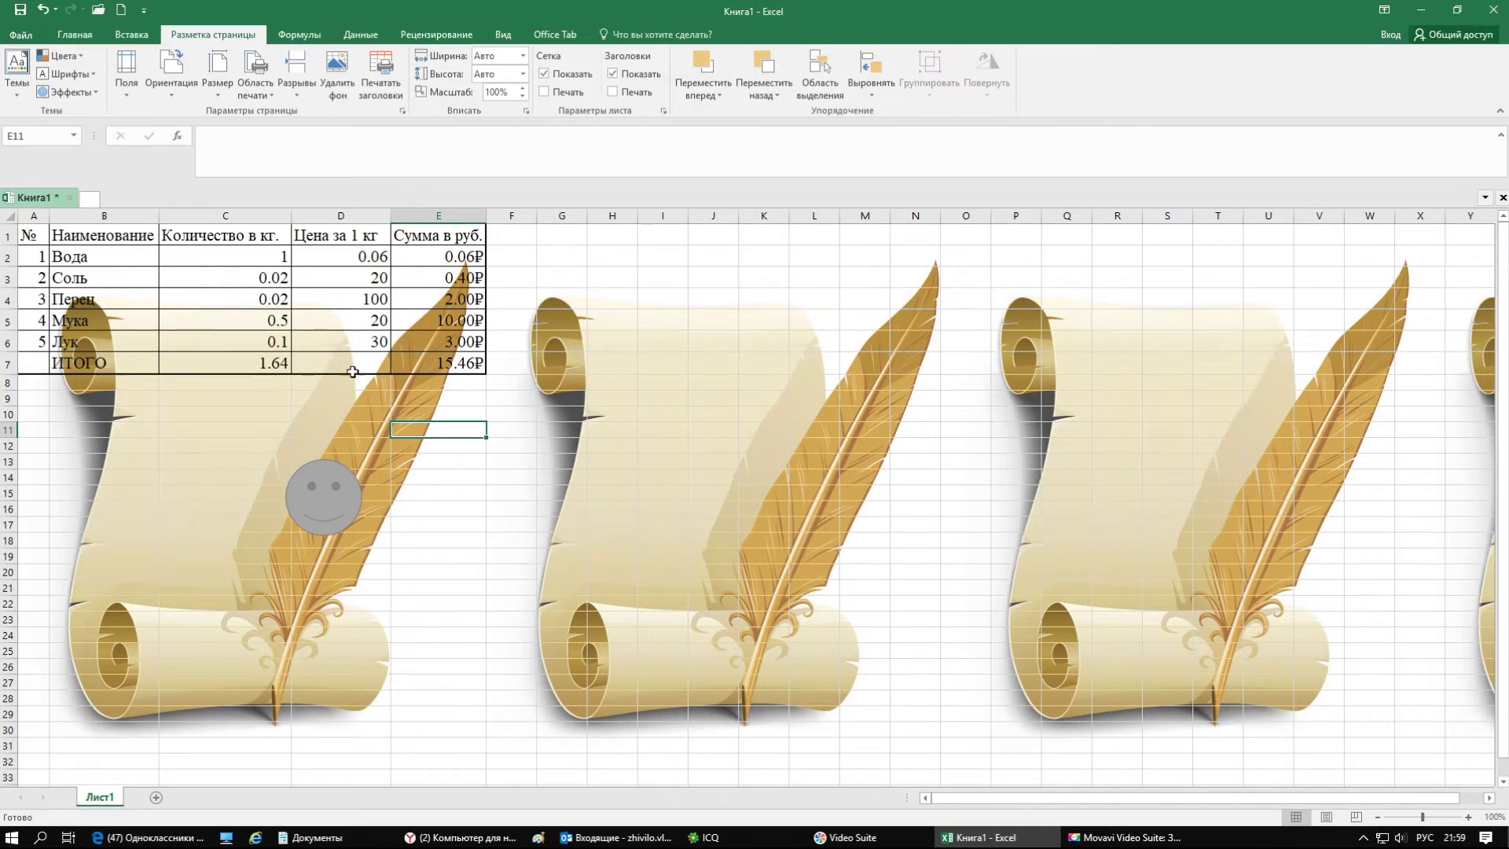
left_click(43, 17)
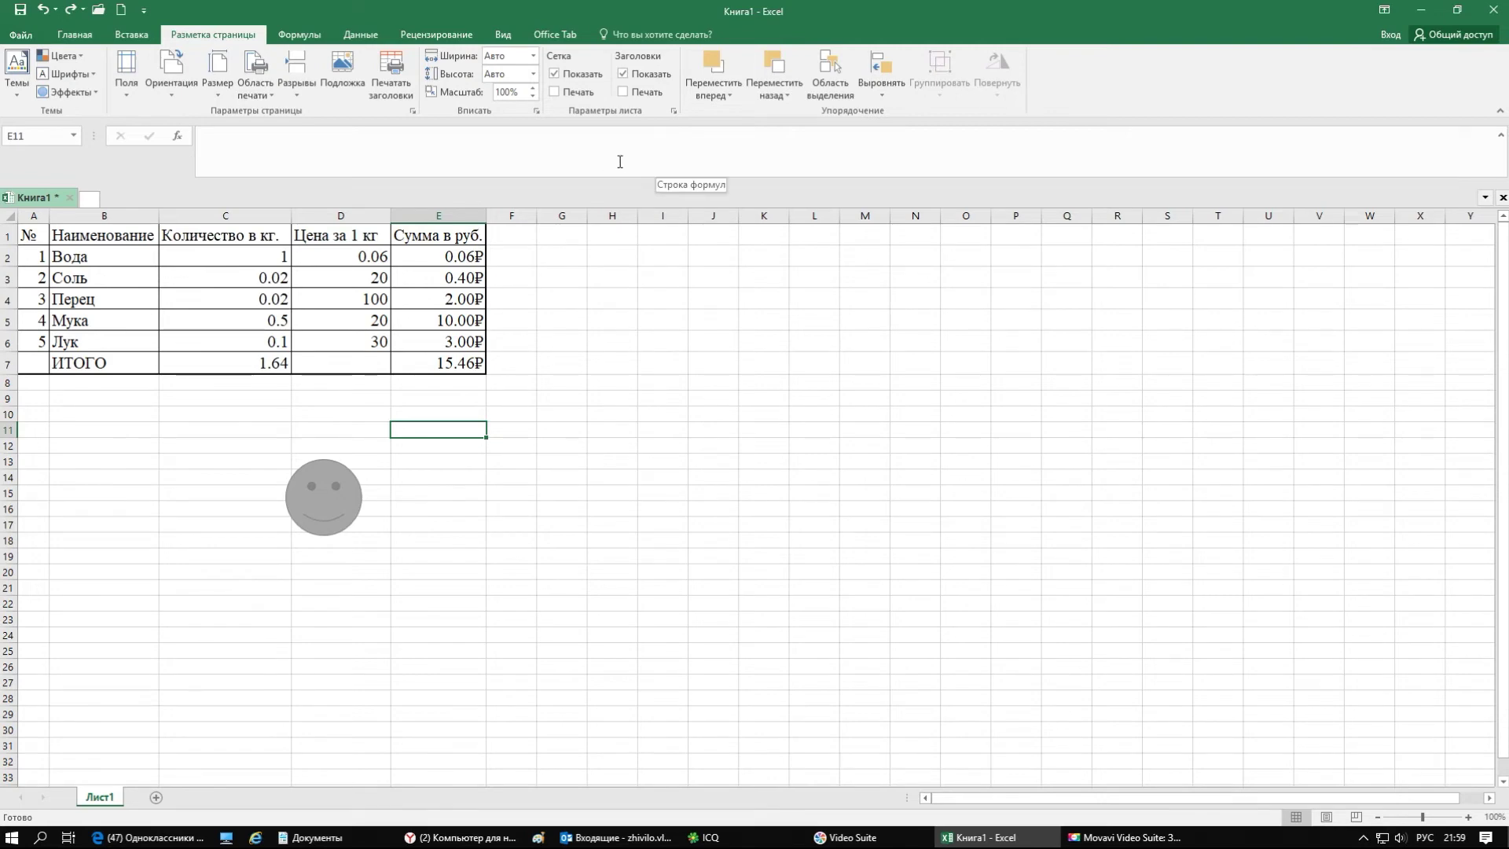
Browse the Финансовые, Логические, Текстовые and Дата и время function lists on Формулы
left_click(305, 34)
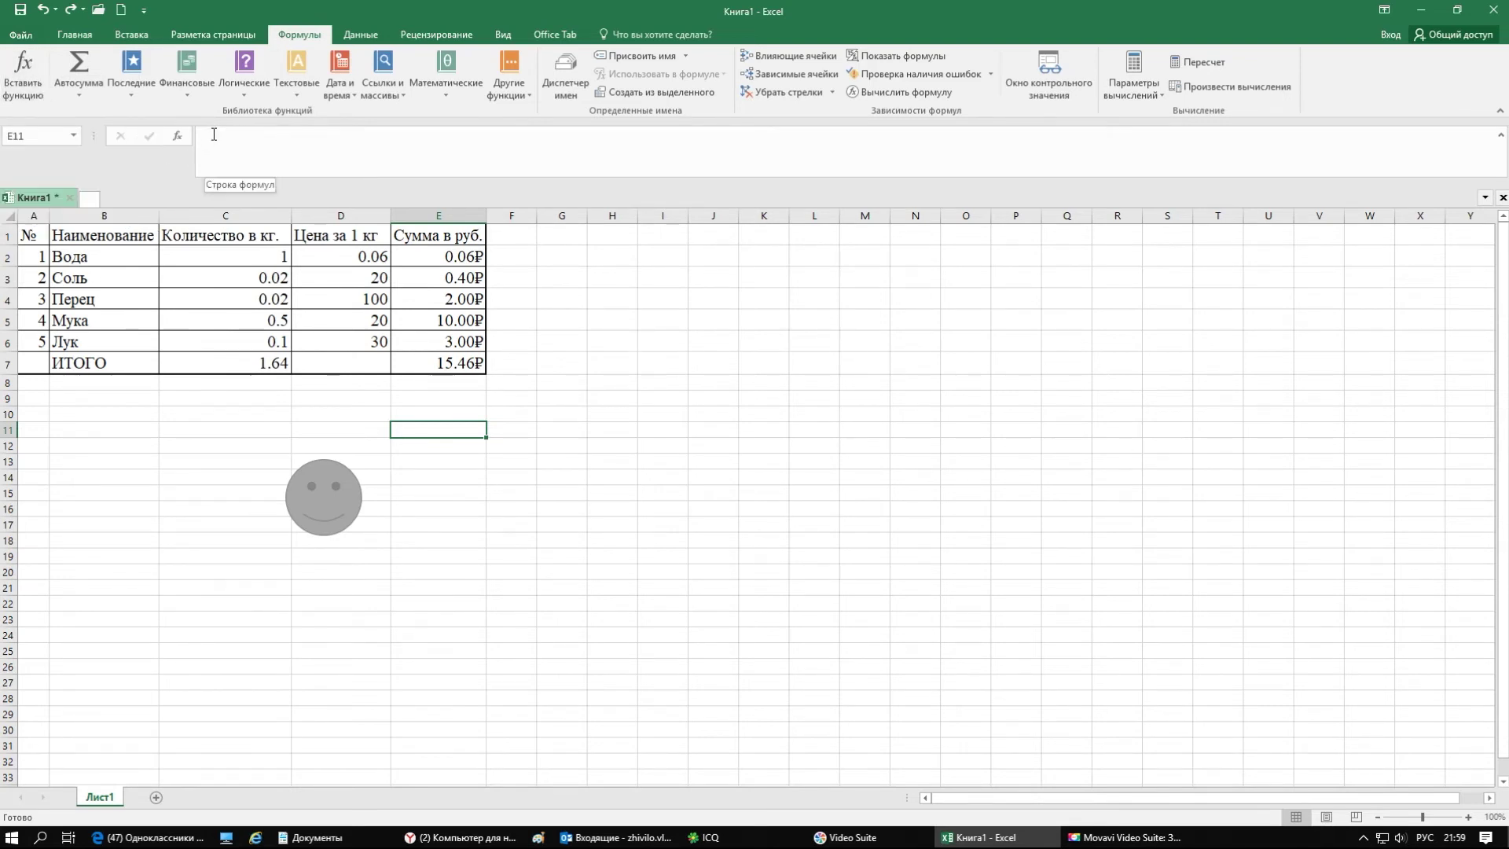
left_click(186, 88)
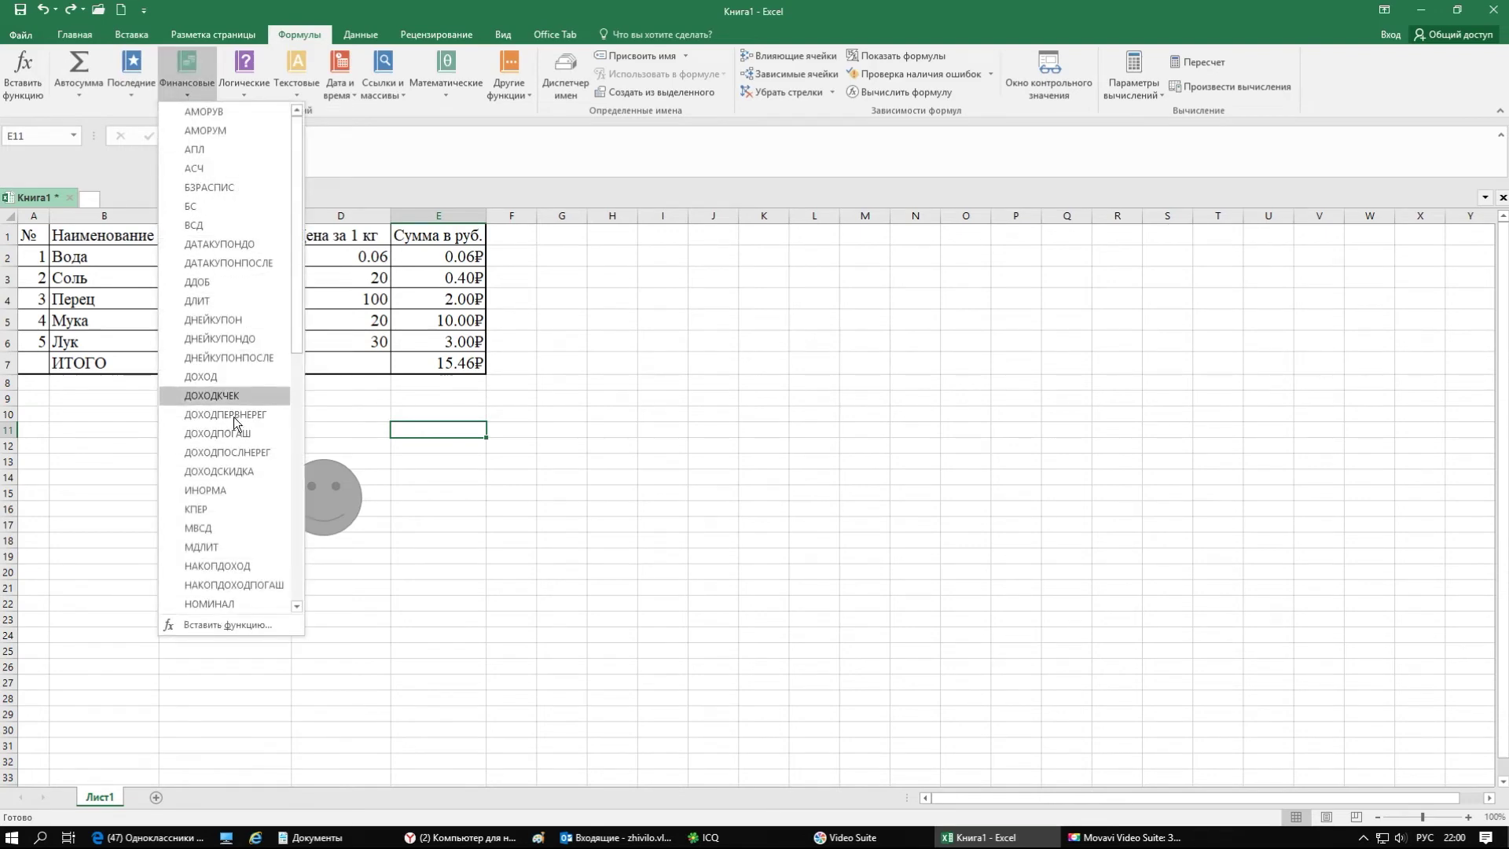
left_click(239, 90)
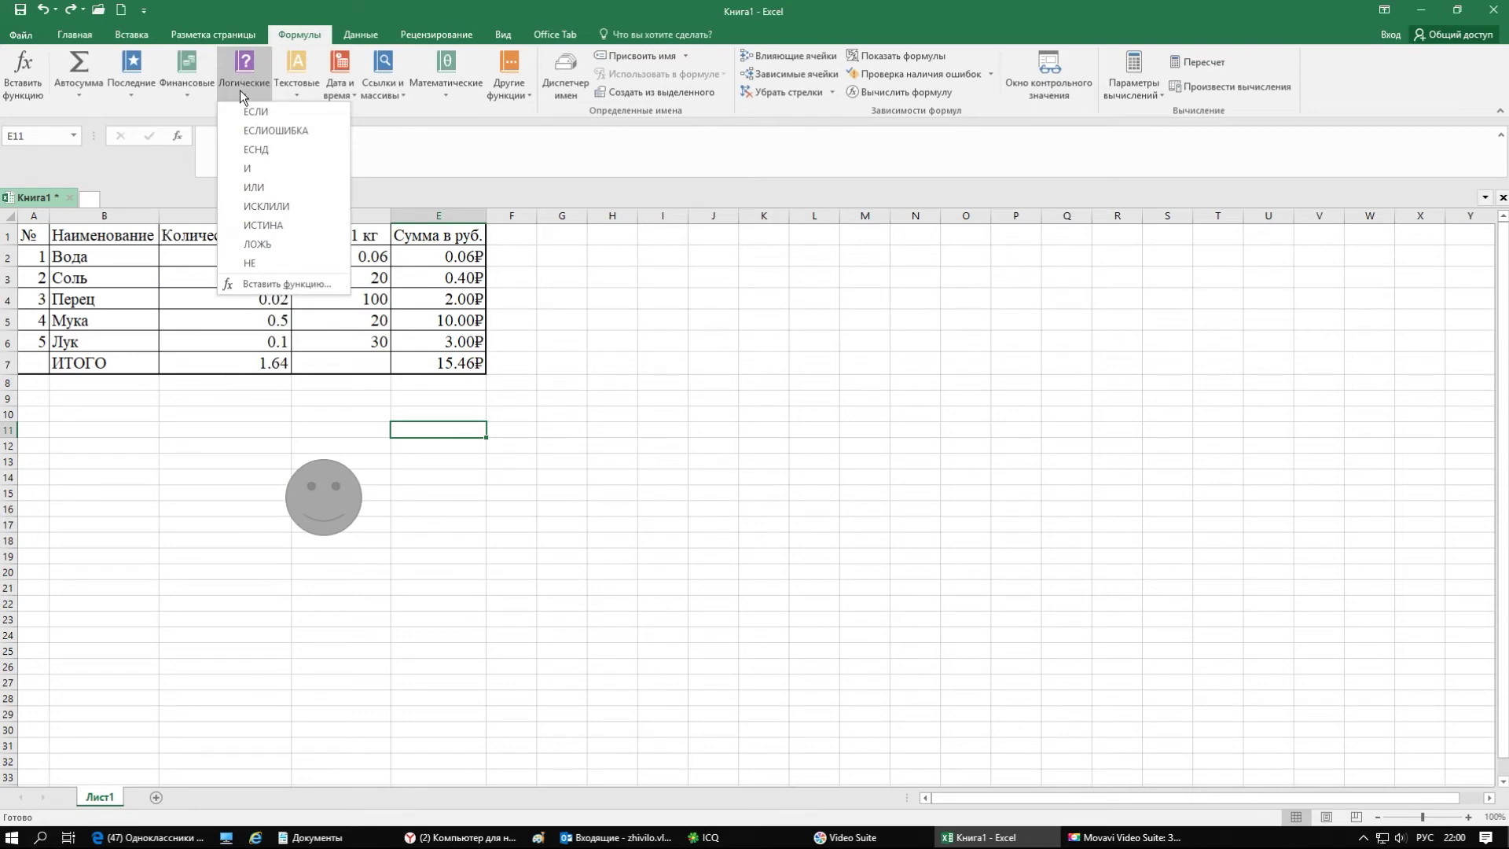
left_click(306, 85)
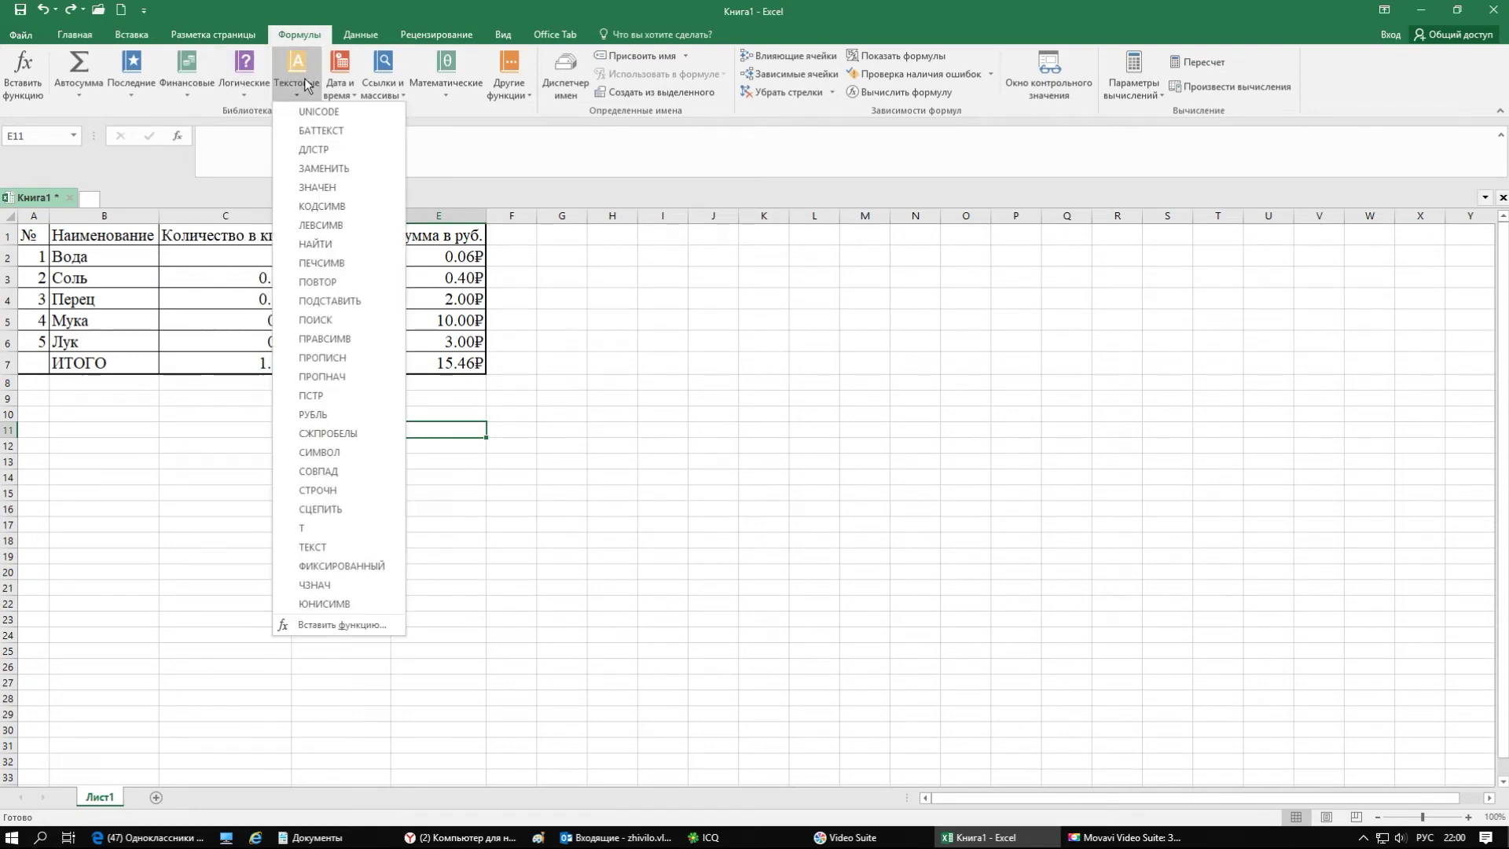
left_click(338, 88)
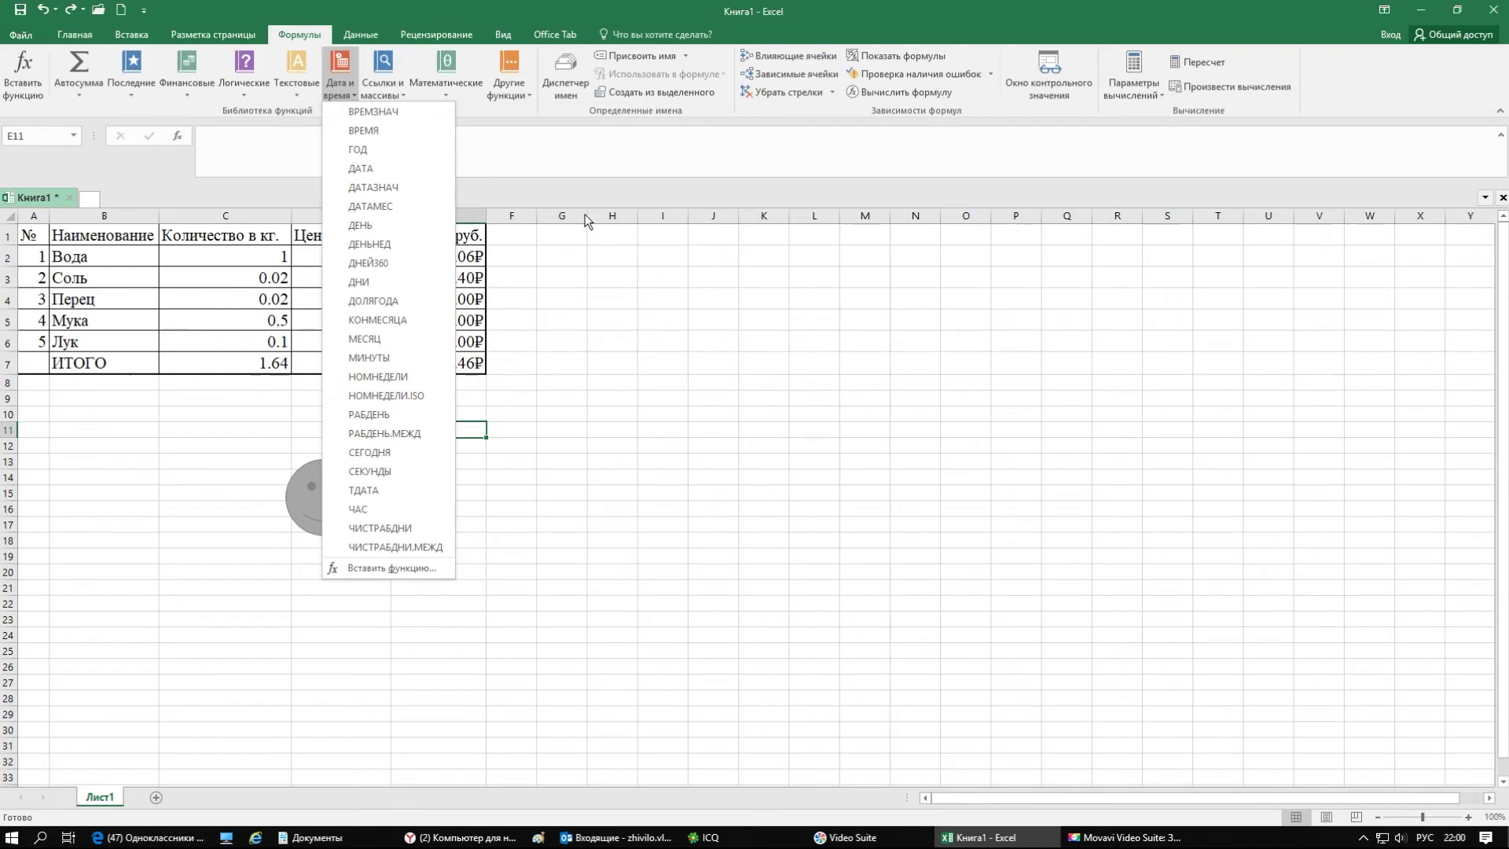
Select cell G6 and reopen the Дата и время function list
left_click(620, 389)
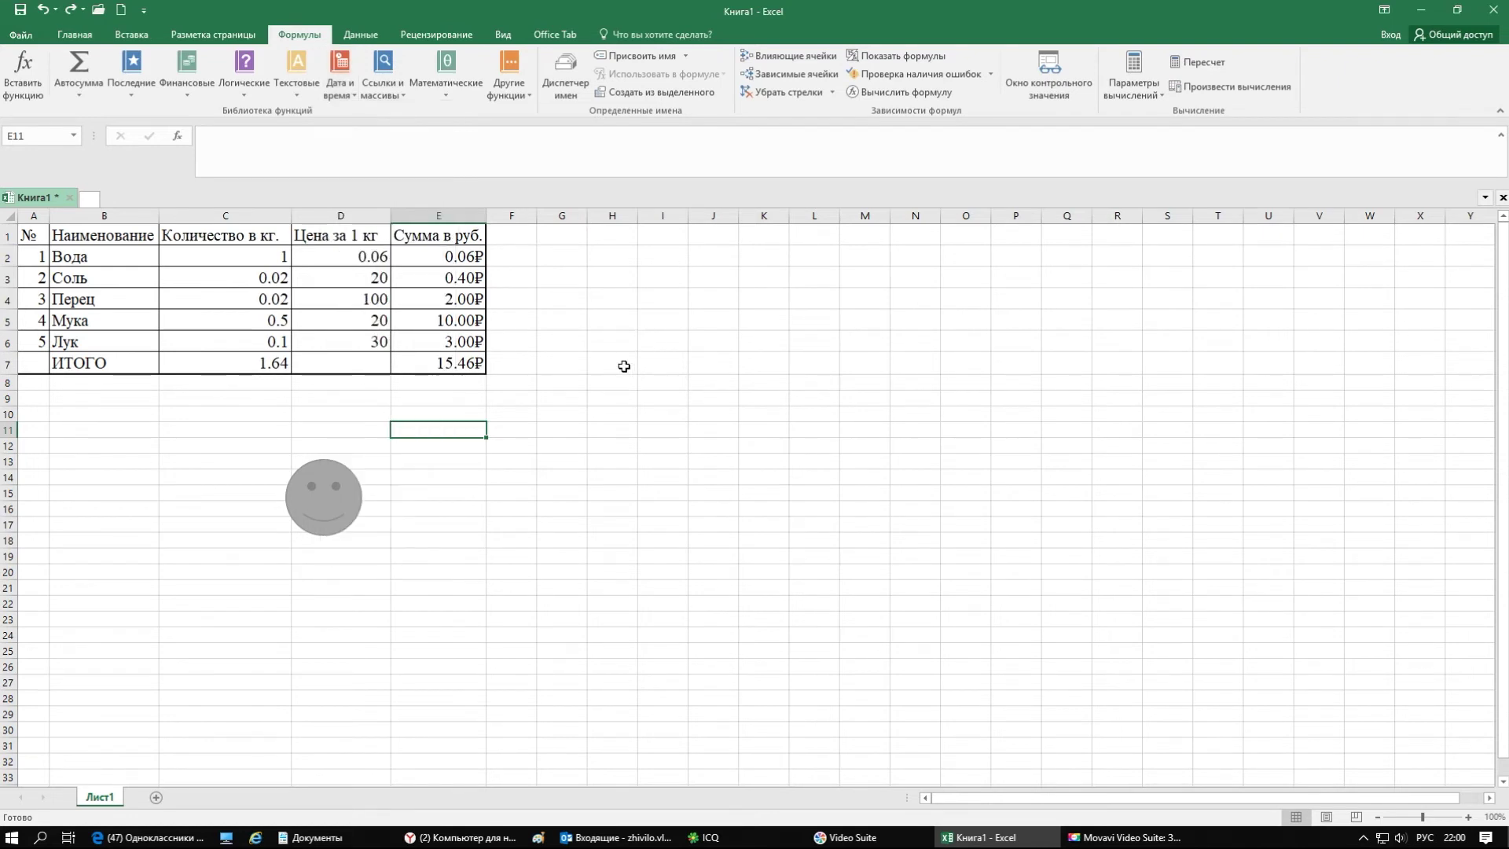
left_click(618, 364)
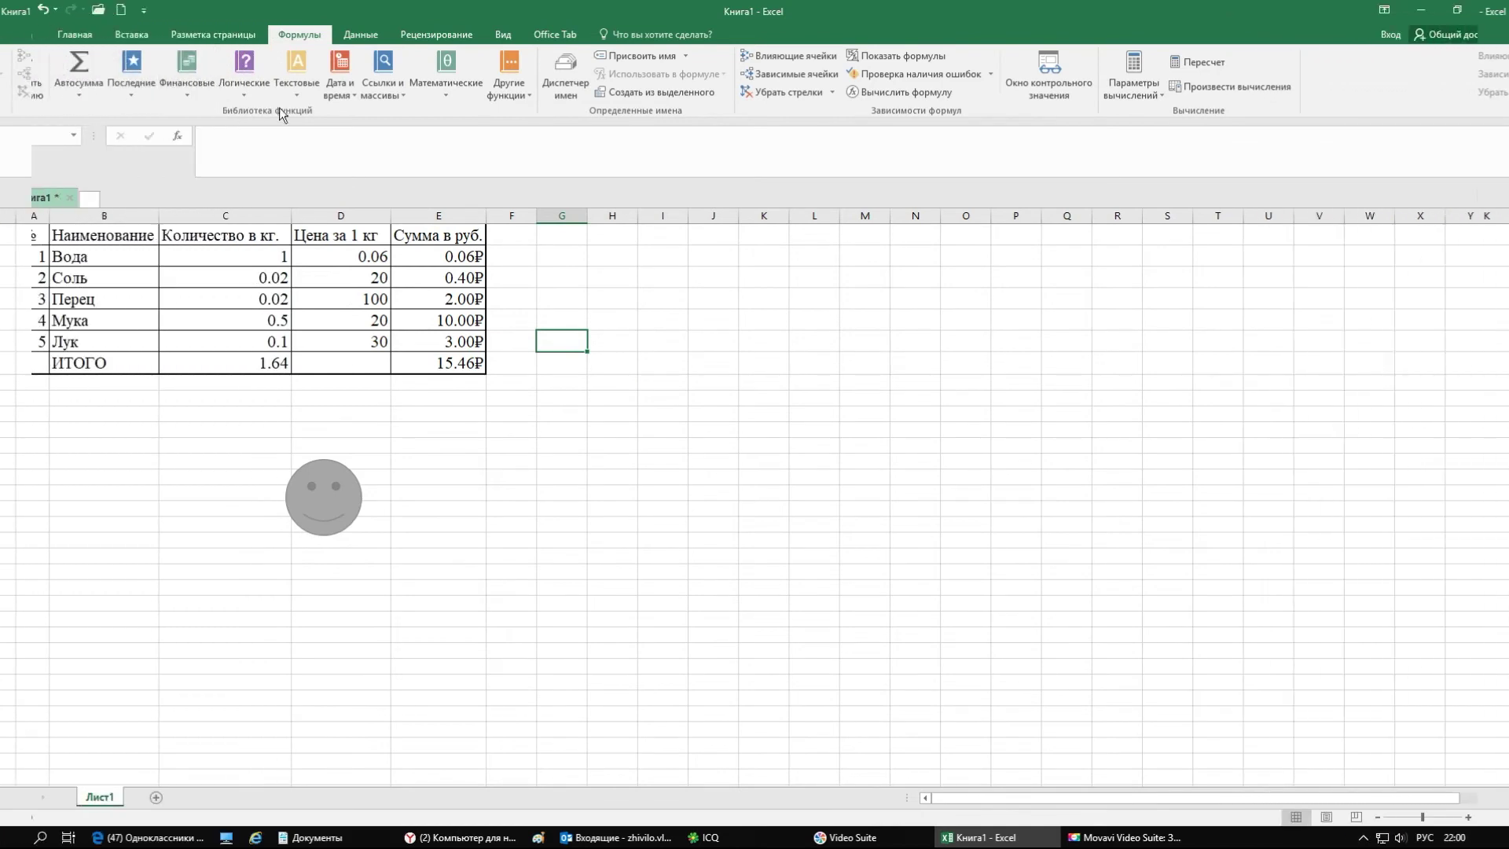
left_click(334, 88)
Enter =ВРЕМЯ(22;30;0) in G6 with Часы 22, Минуты 30, Секунды 00
left_click(350, 131)
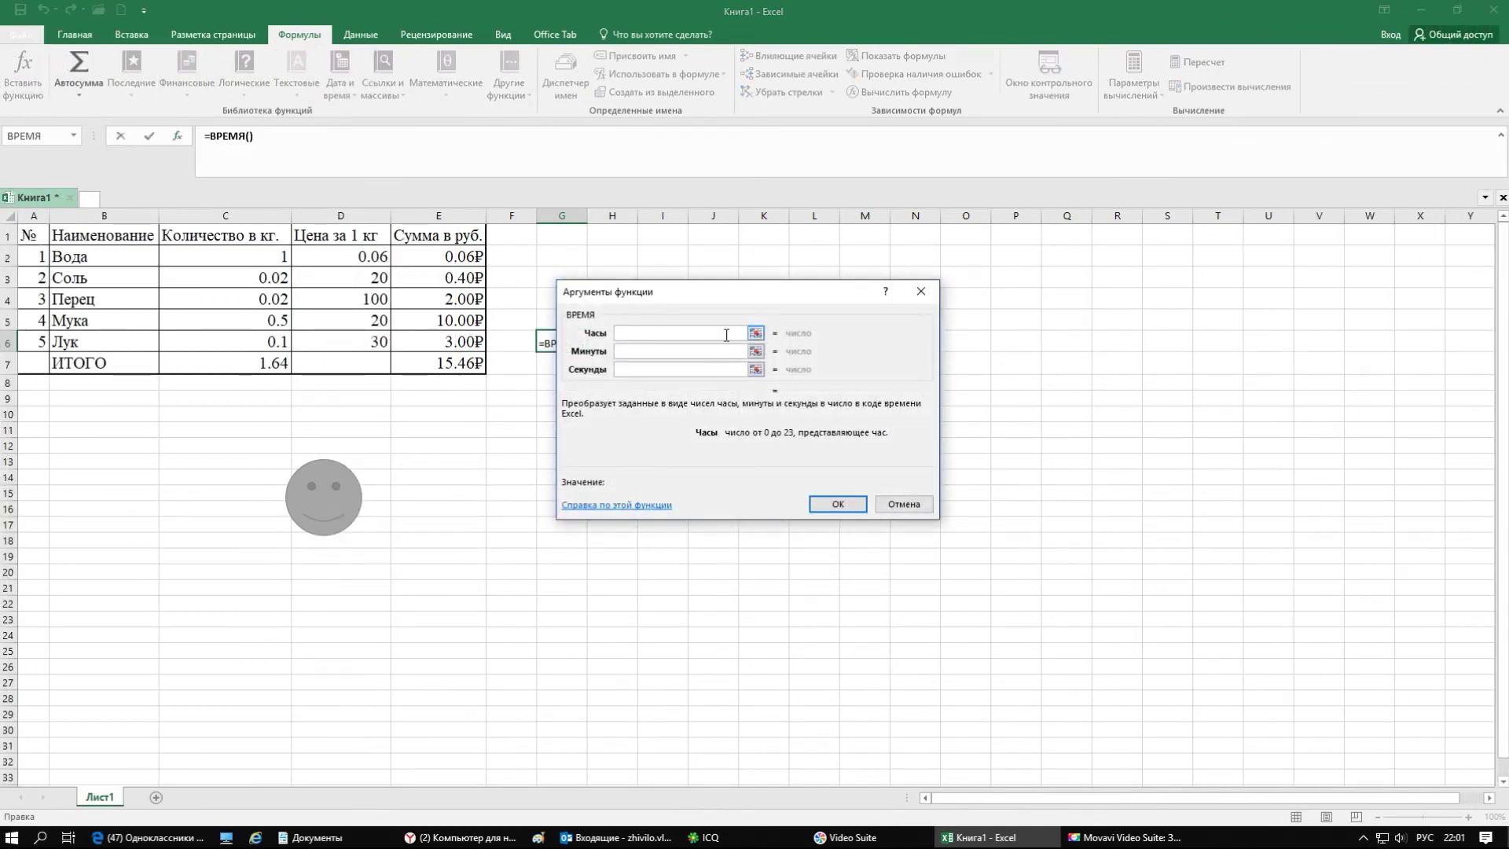
left_click(754, 334)
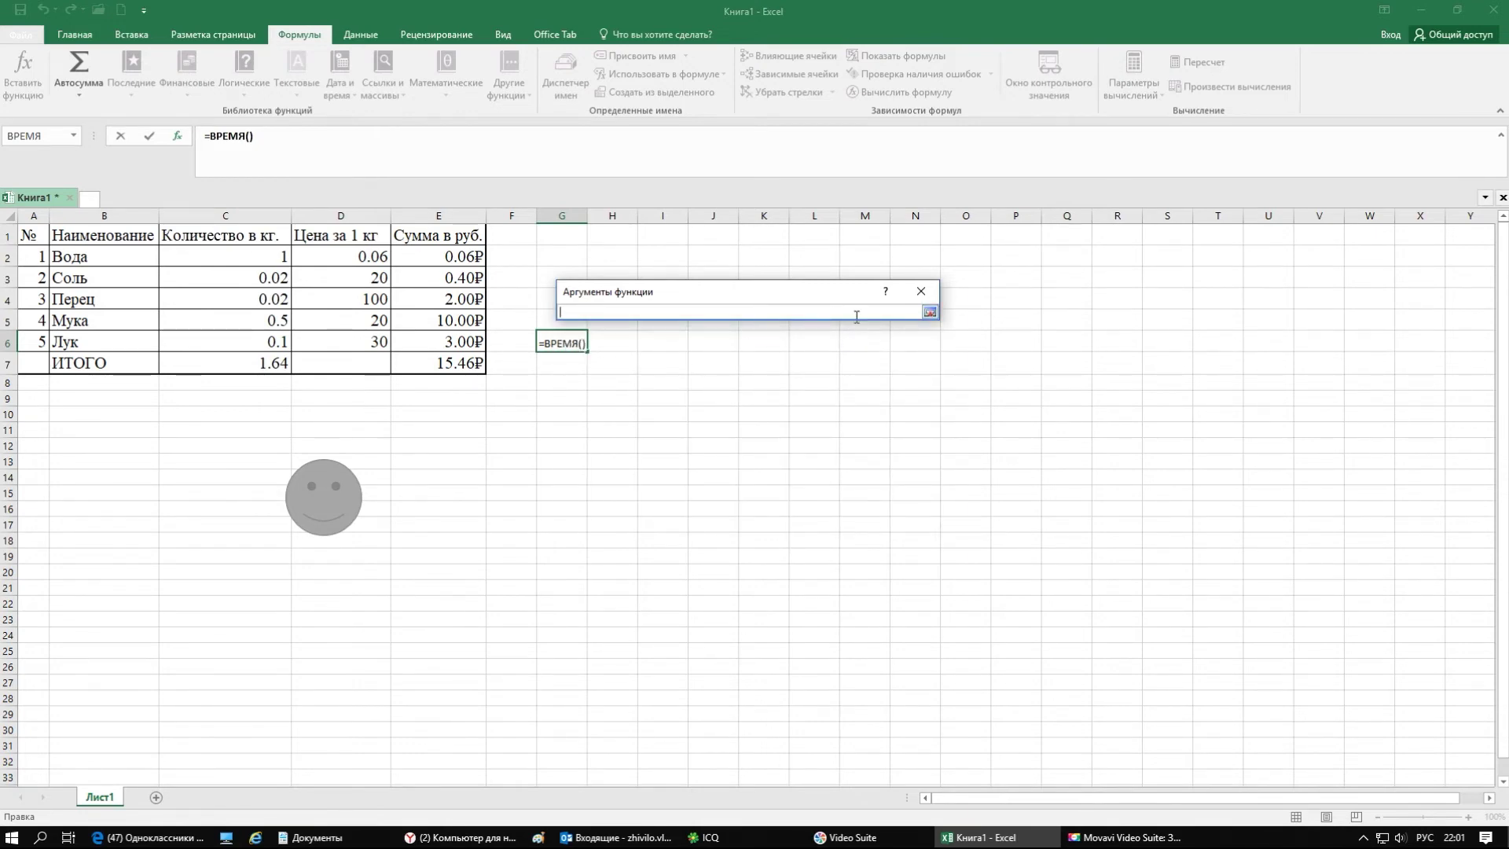
left_click(930, 313)
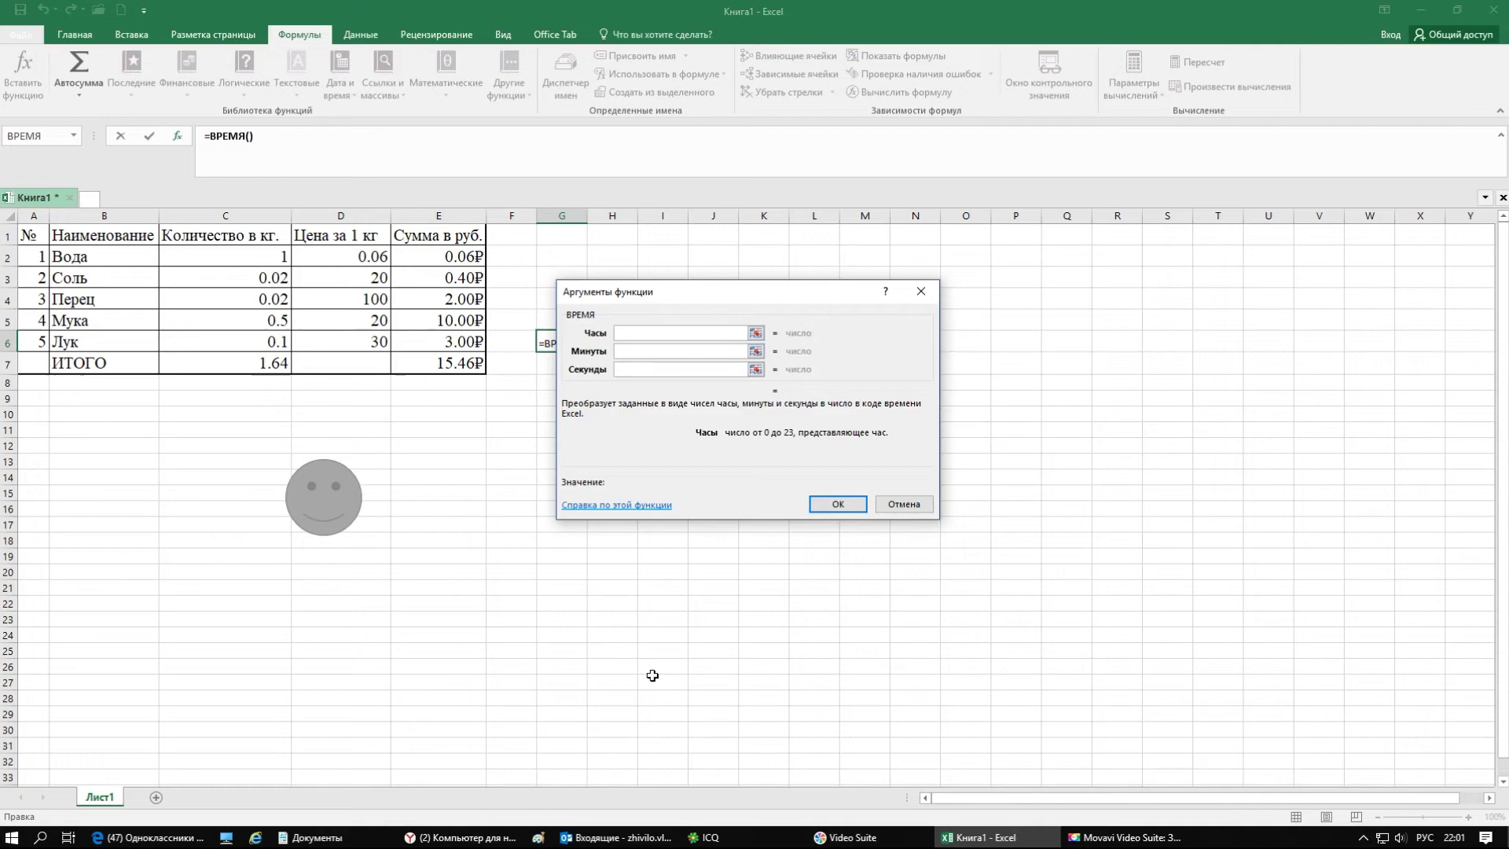
type("22")
left_click(631, 348)
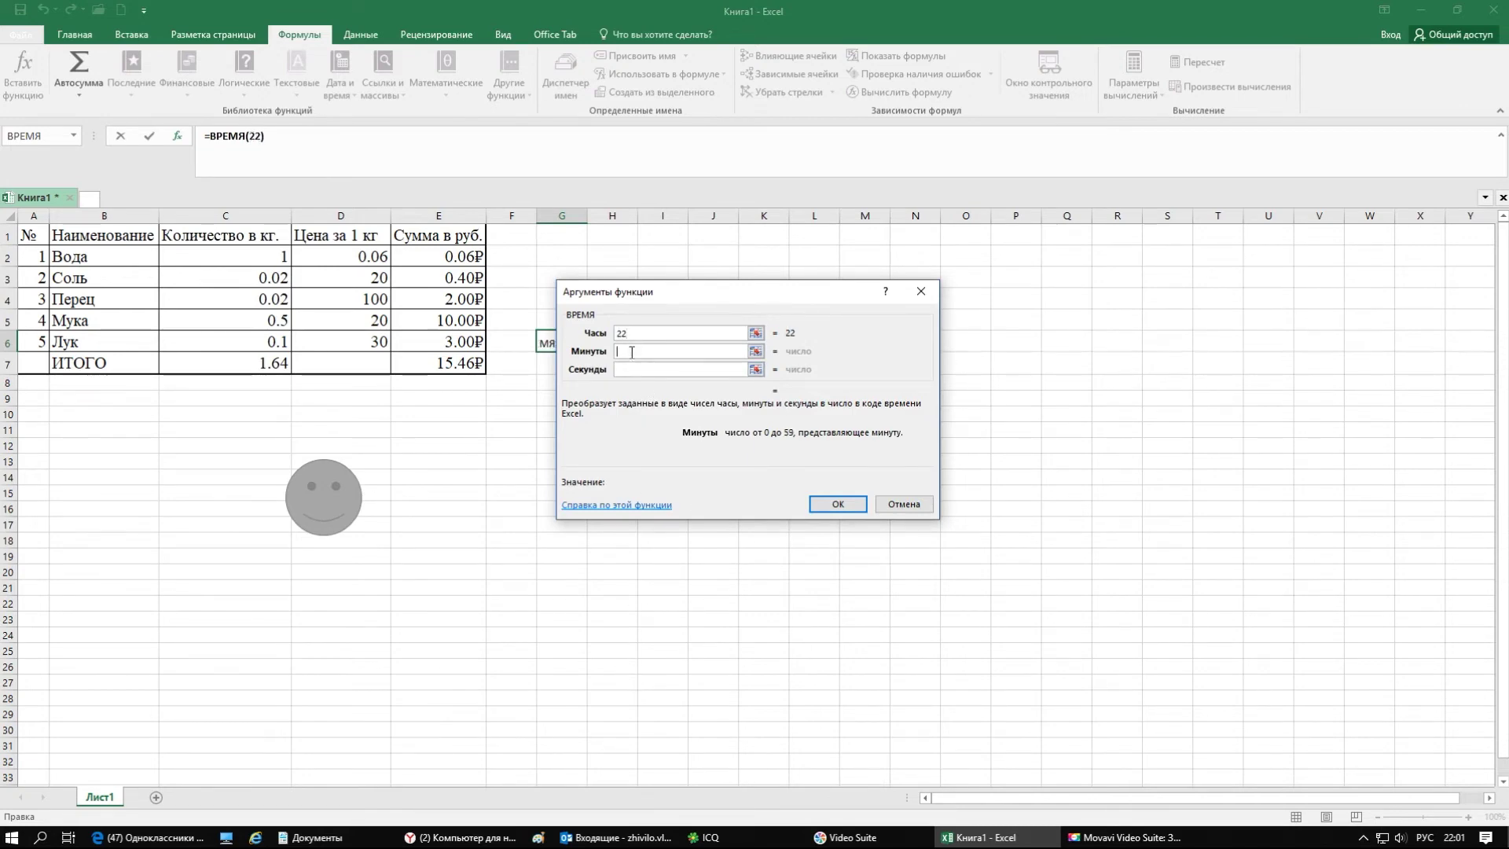
type("30")
left_click(634, 372)
type("00")
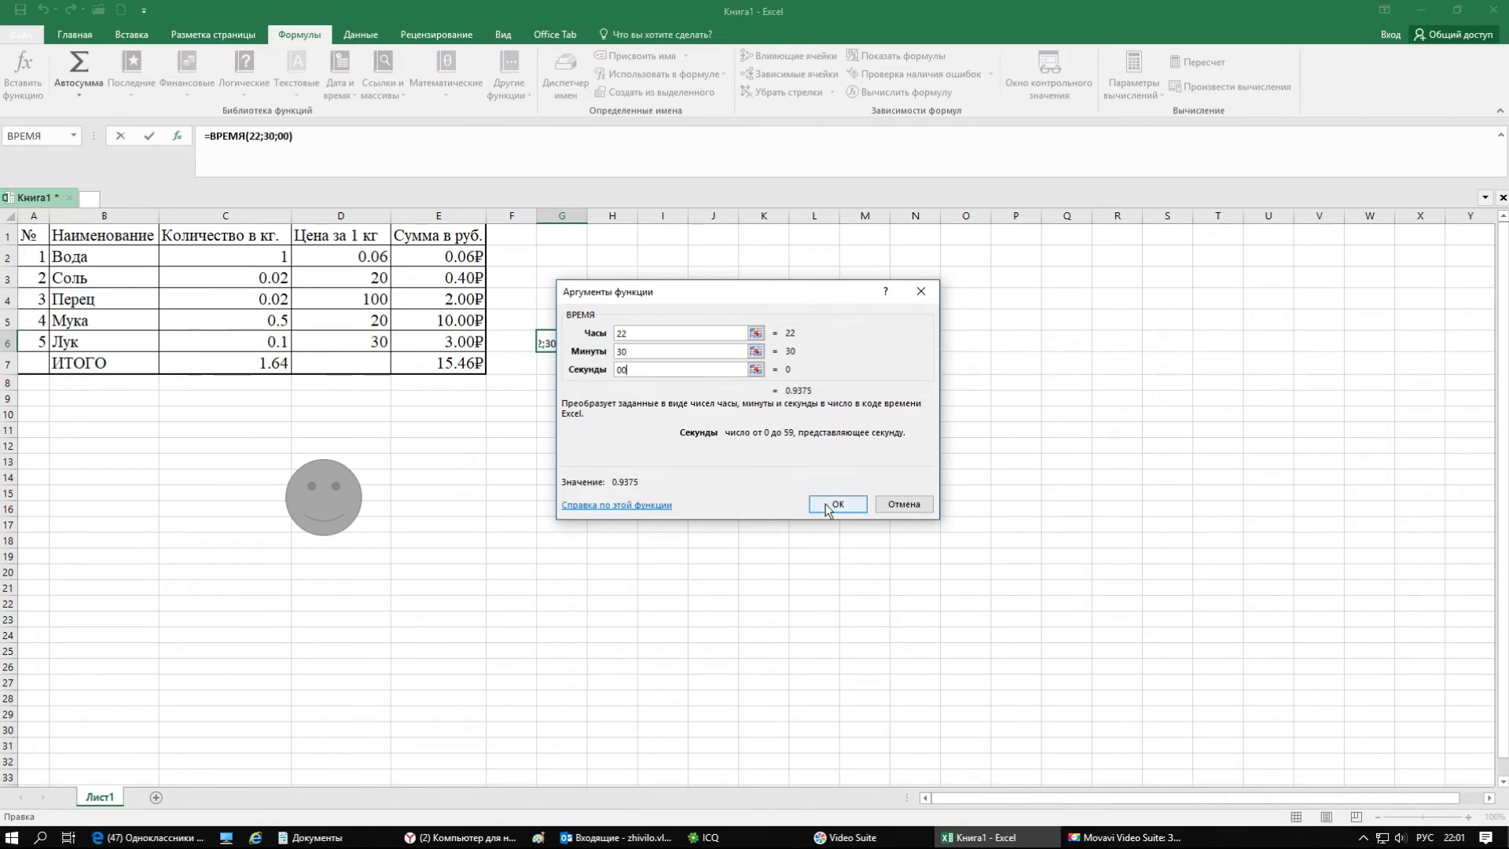
left_click(826, 506)
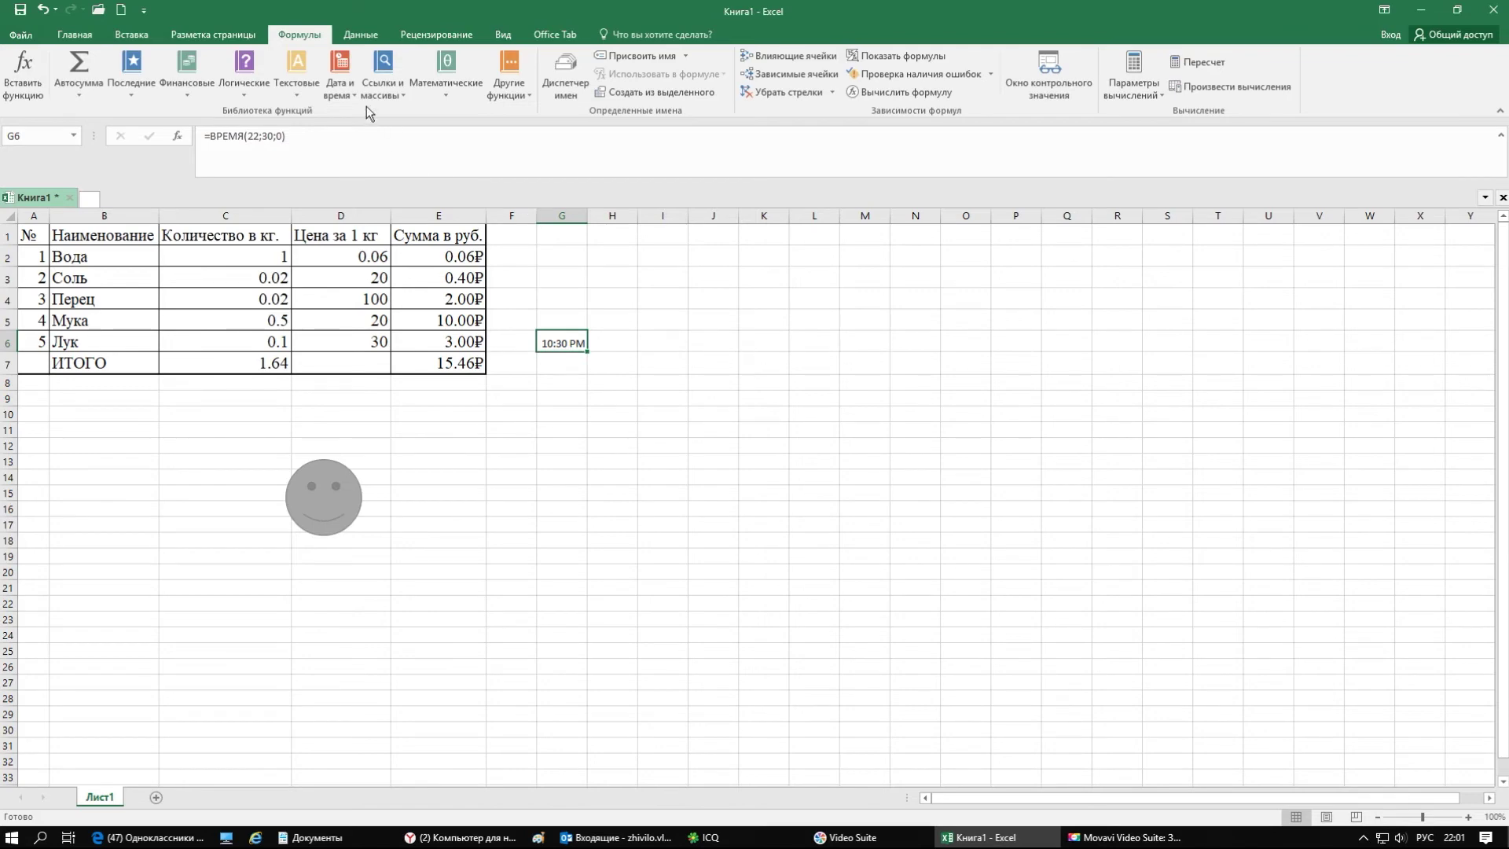
left_click(366, 34)
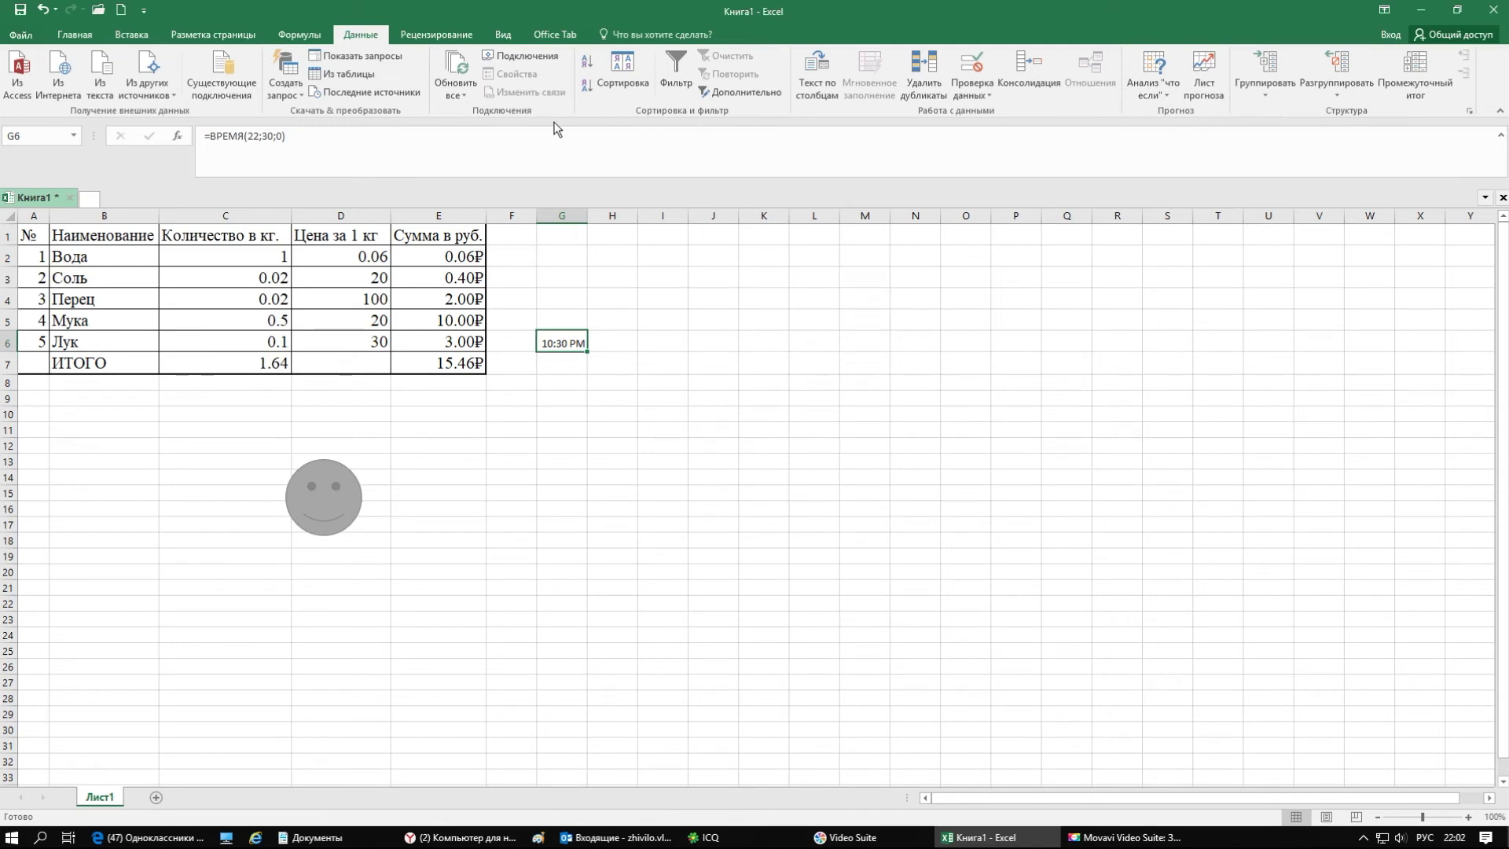
Look over the tools on the Рецензирование (review) ribbon tab
left_click(417, 35)
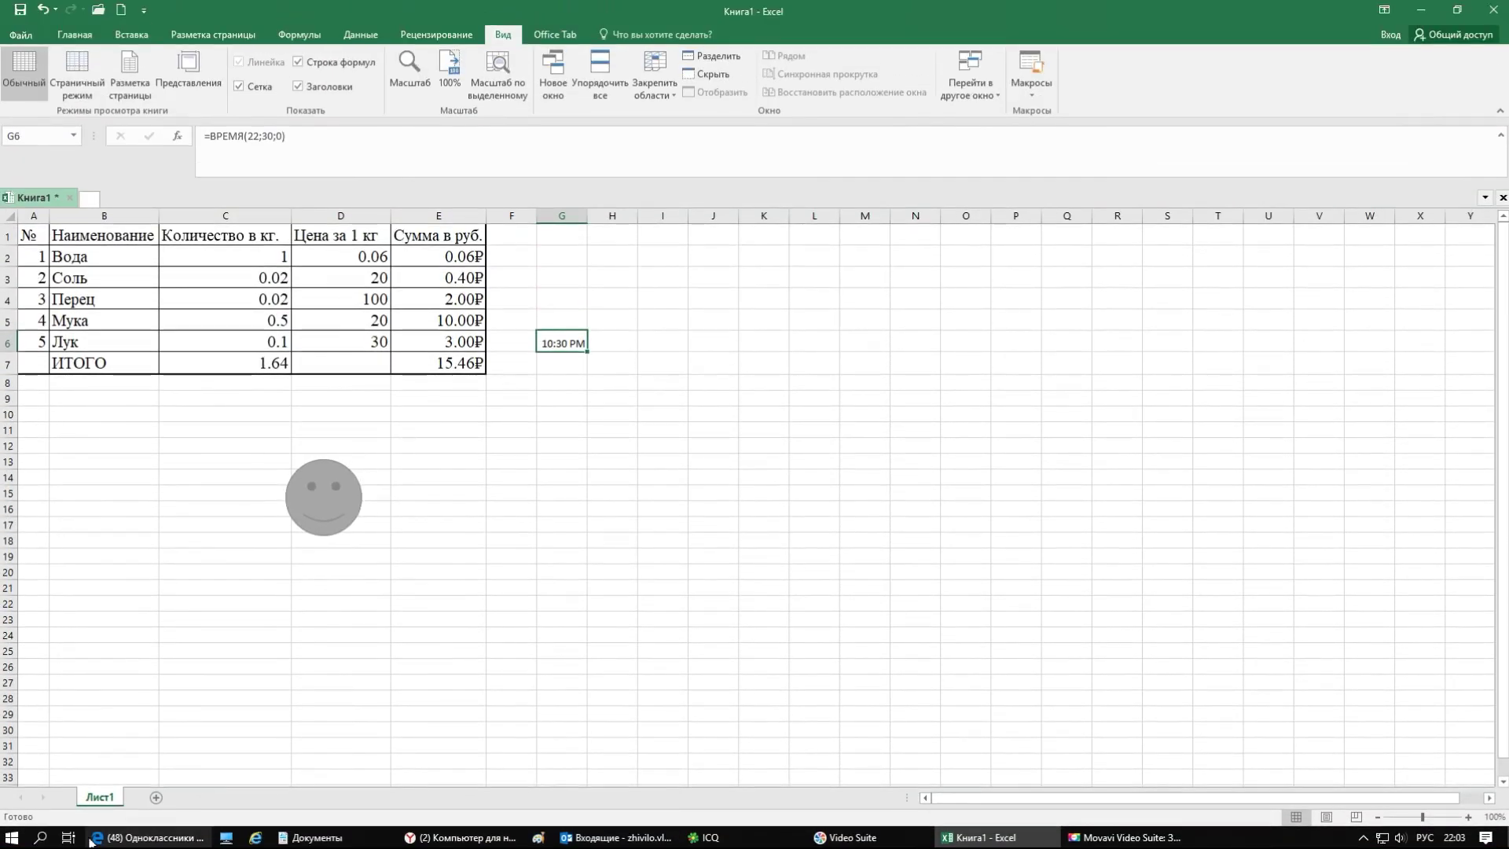
Rename sheet Лист1 to Рецепт, then add a new blank sheet Лист2 after it
right_click(100, 799)
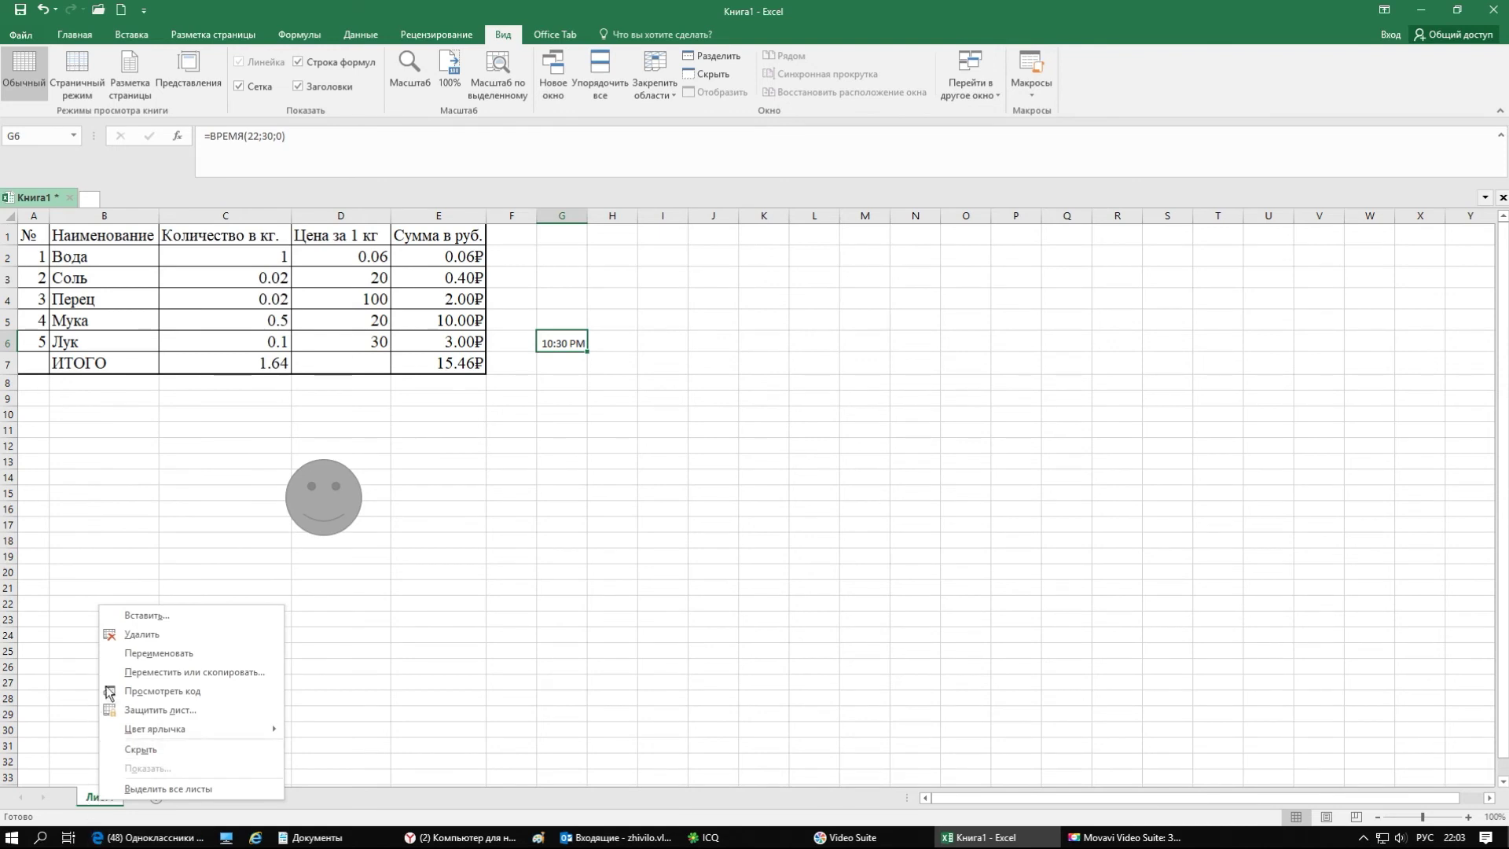
left_click(160, 655)
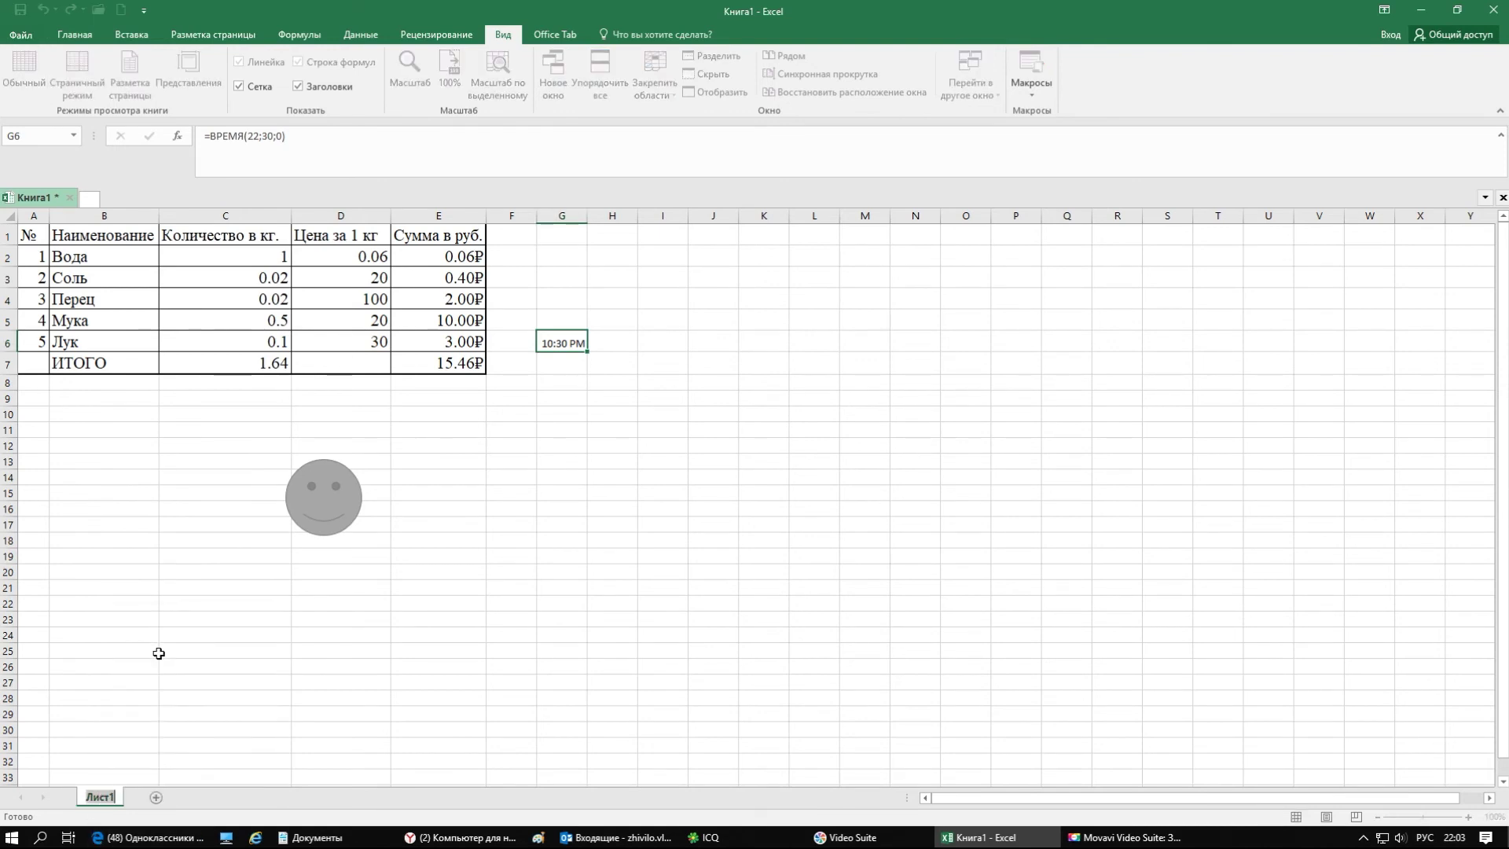
type("Рецепт")
key("Return")
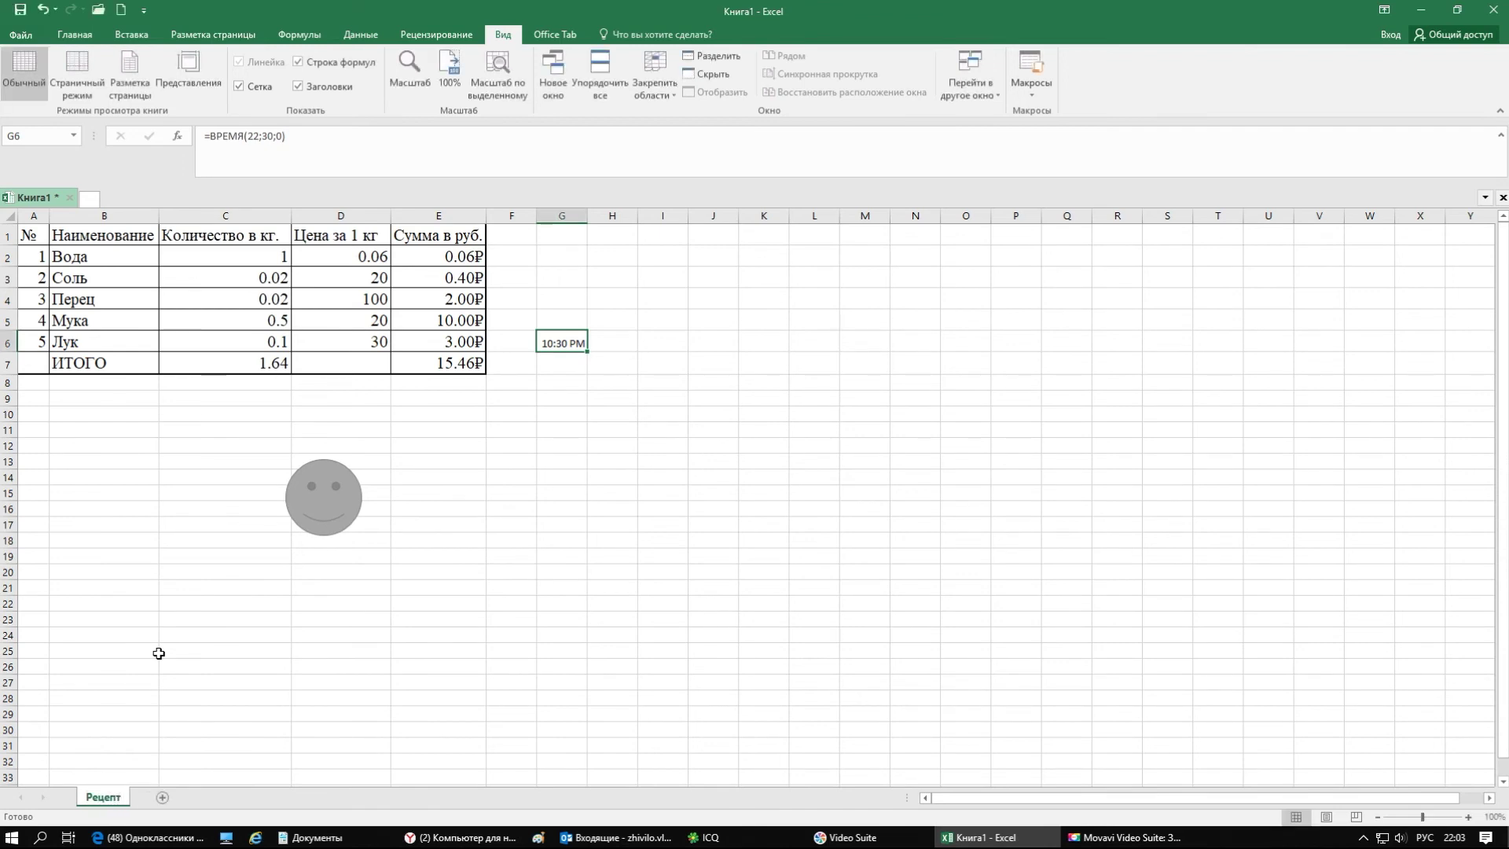
left_click(162, 798)
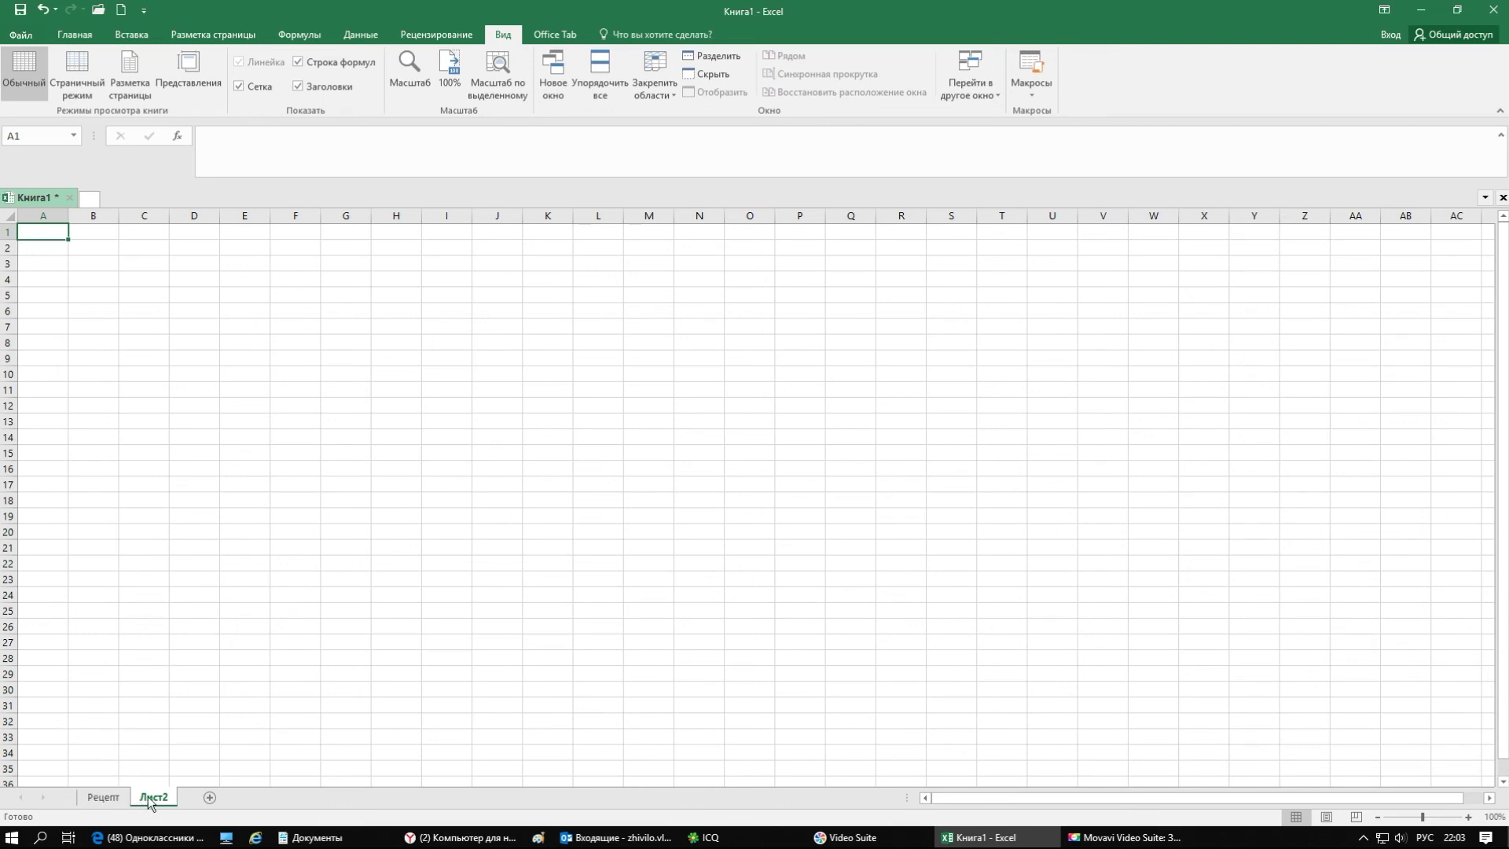
Remove the blank Лист2 sheet from the workbook
right_click(149, 797)
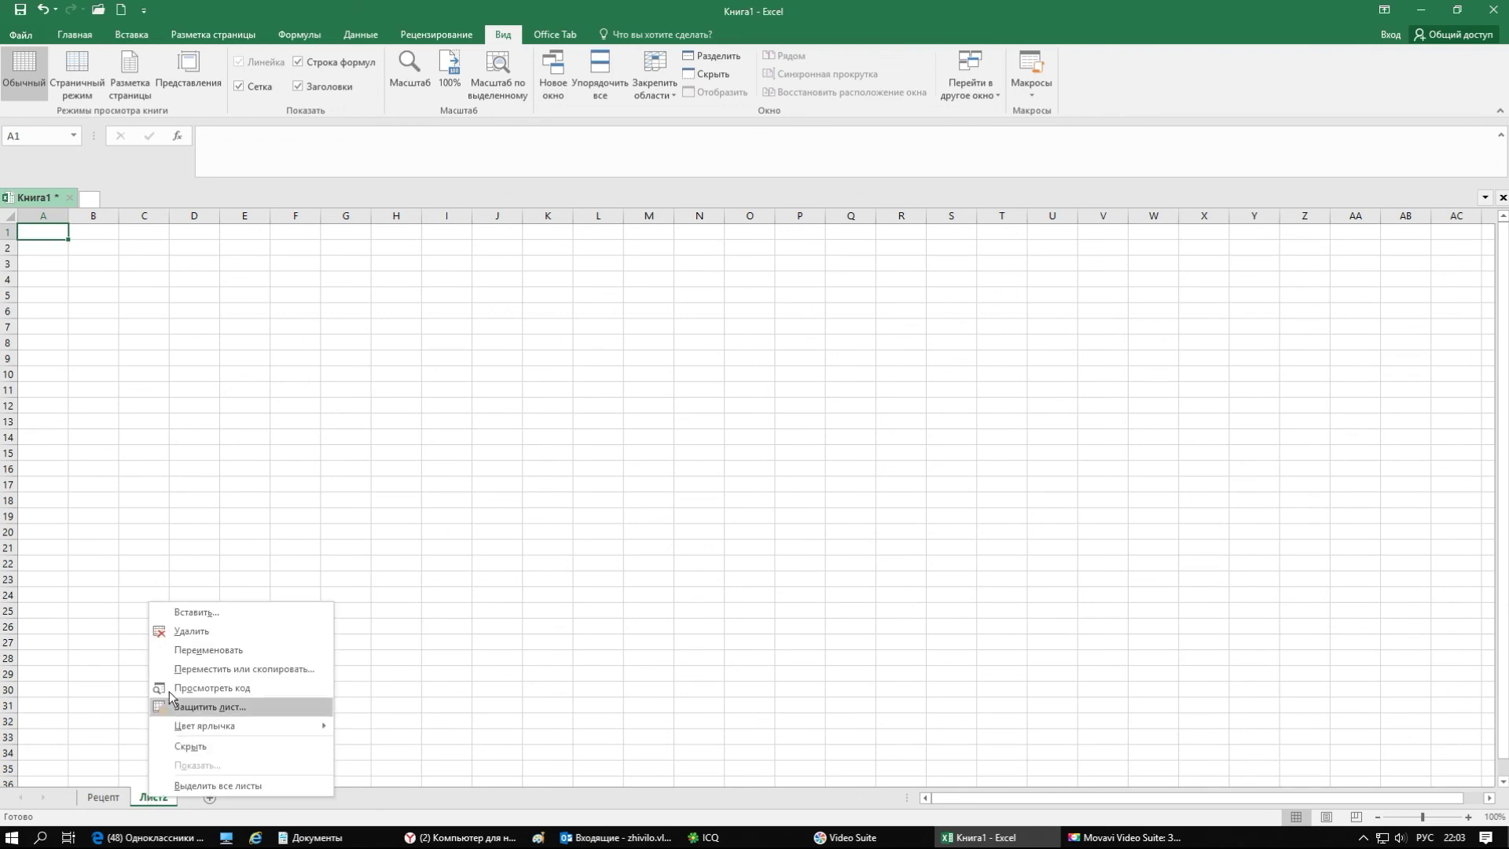
left_click(189, 632)
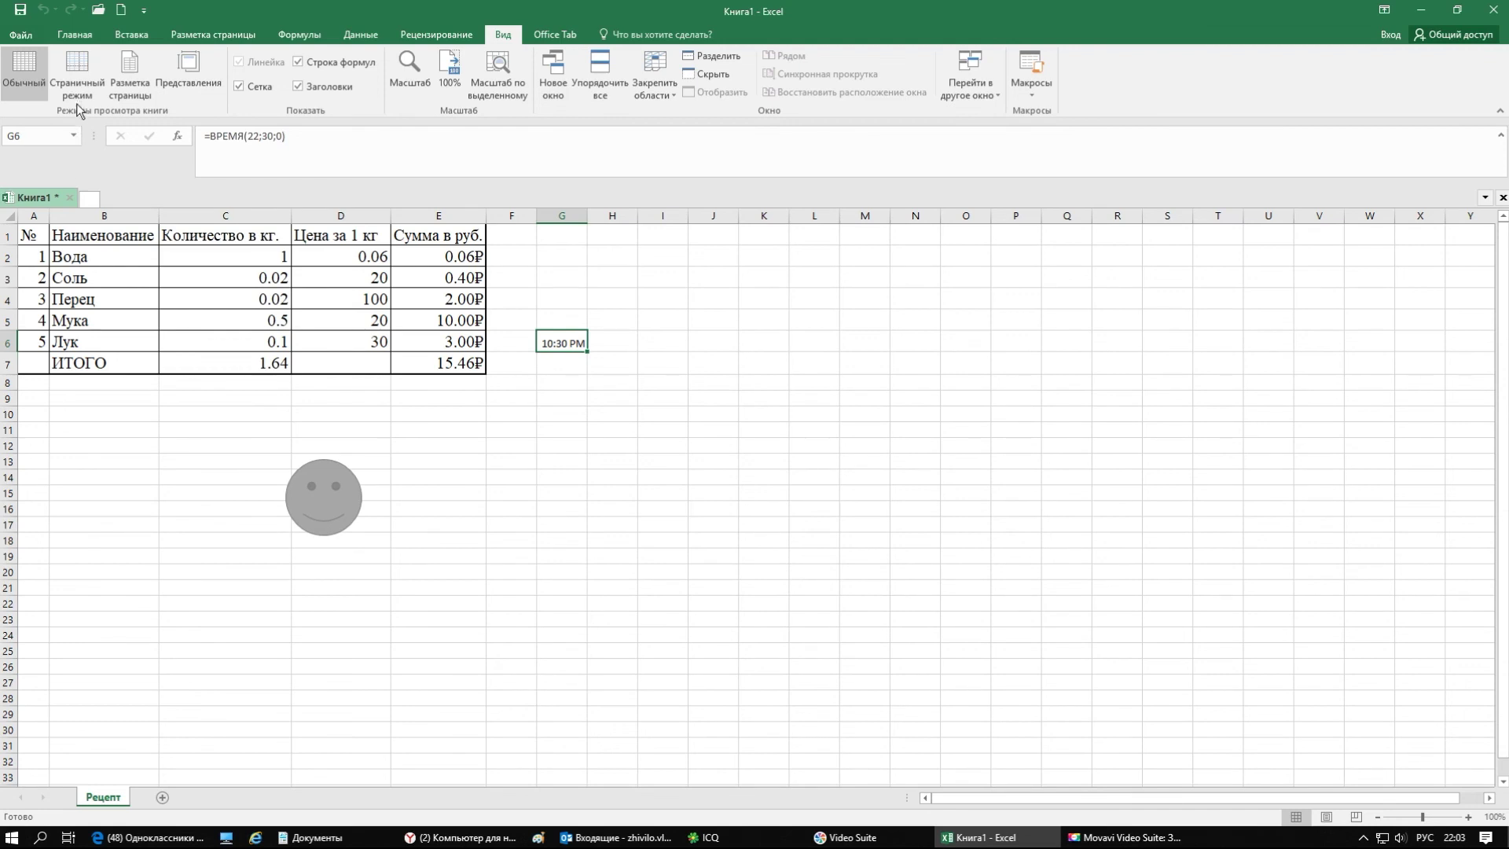
Save the workbook as Рецепт.xlsx in the Документы folder on Этот компьютер
left_click(19, 11)
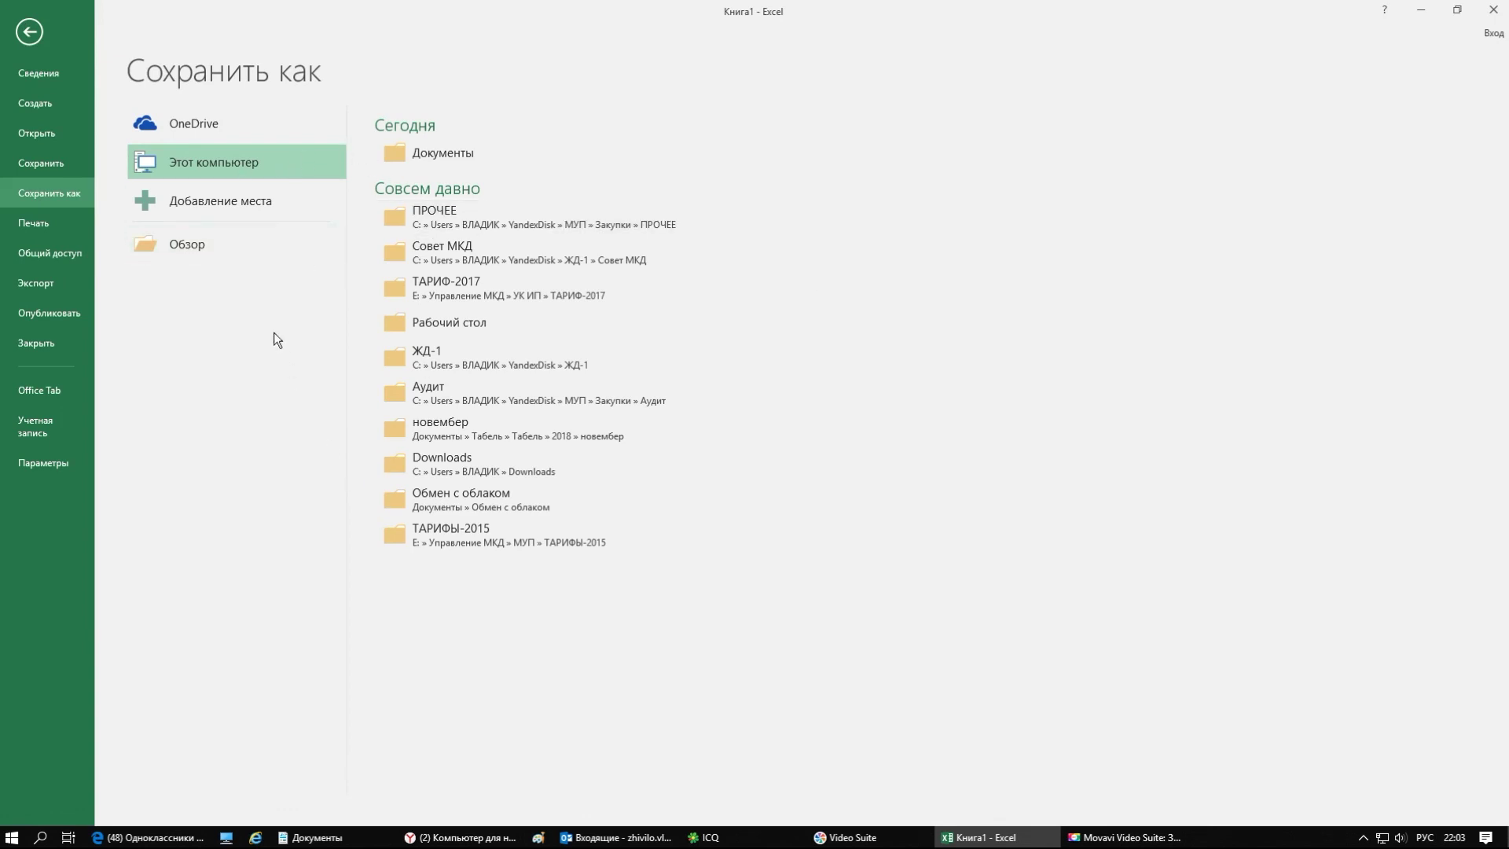
left_click(404, 163)
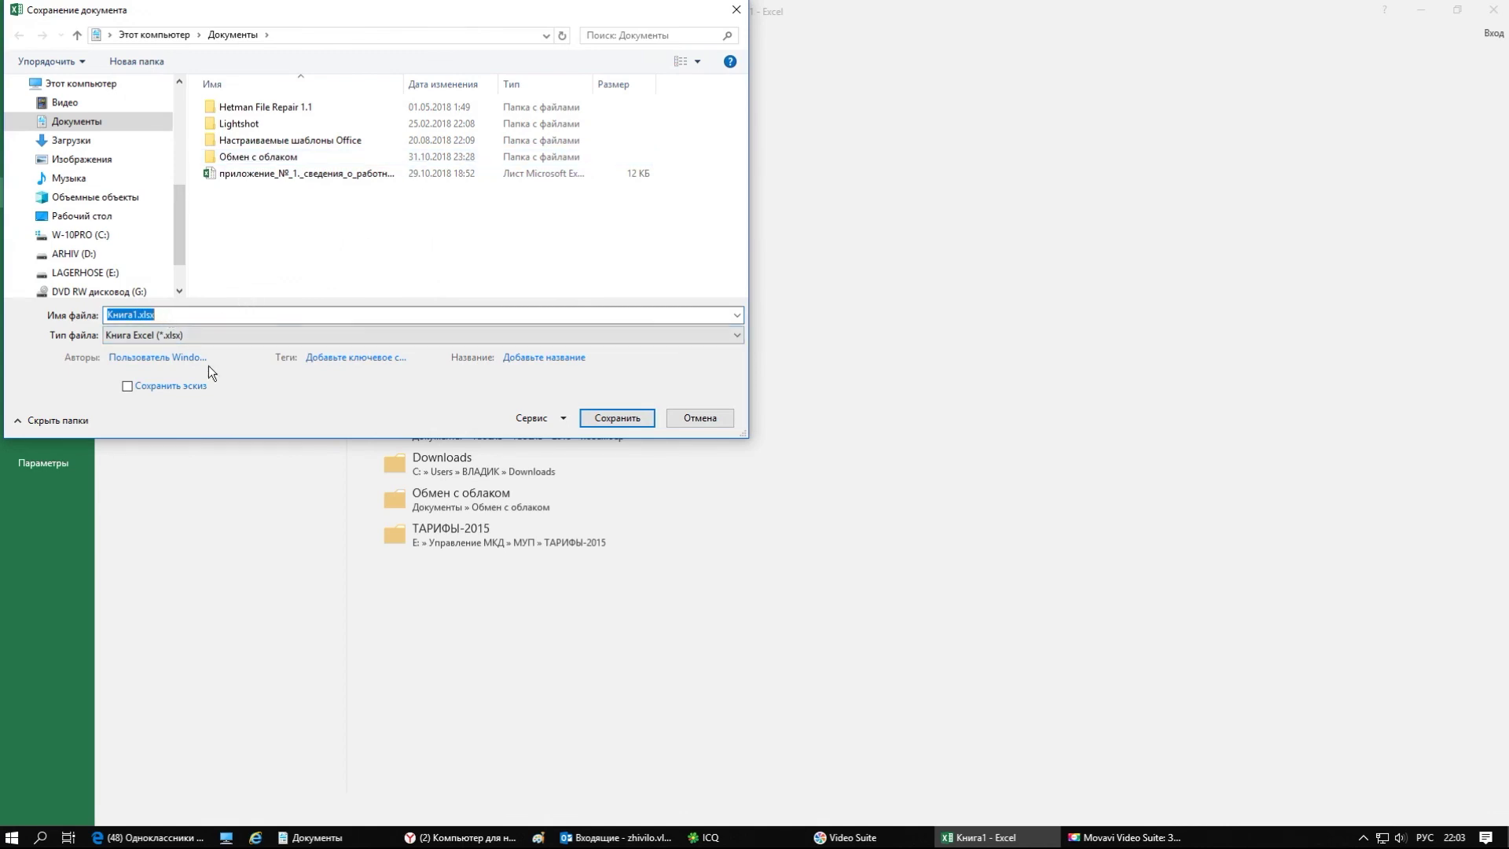
type("Рецепт")
left_click(624, 415)
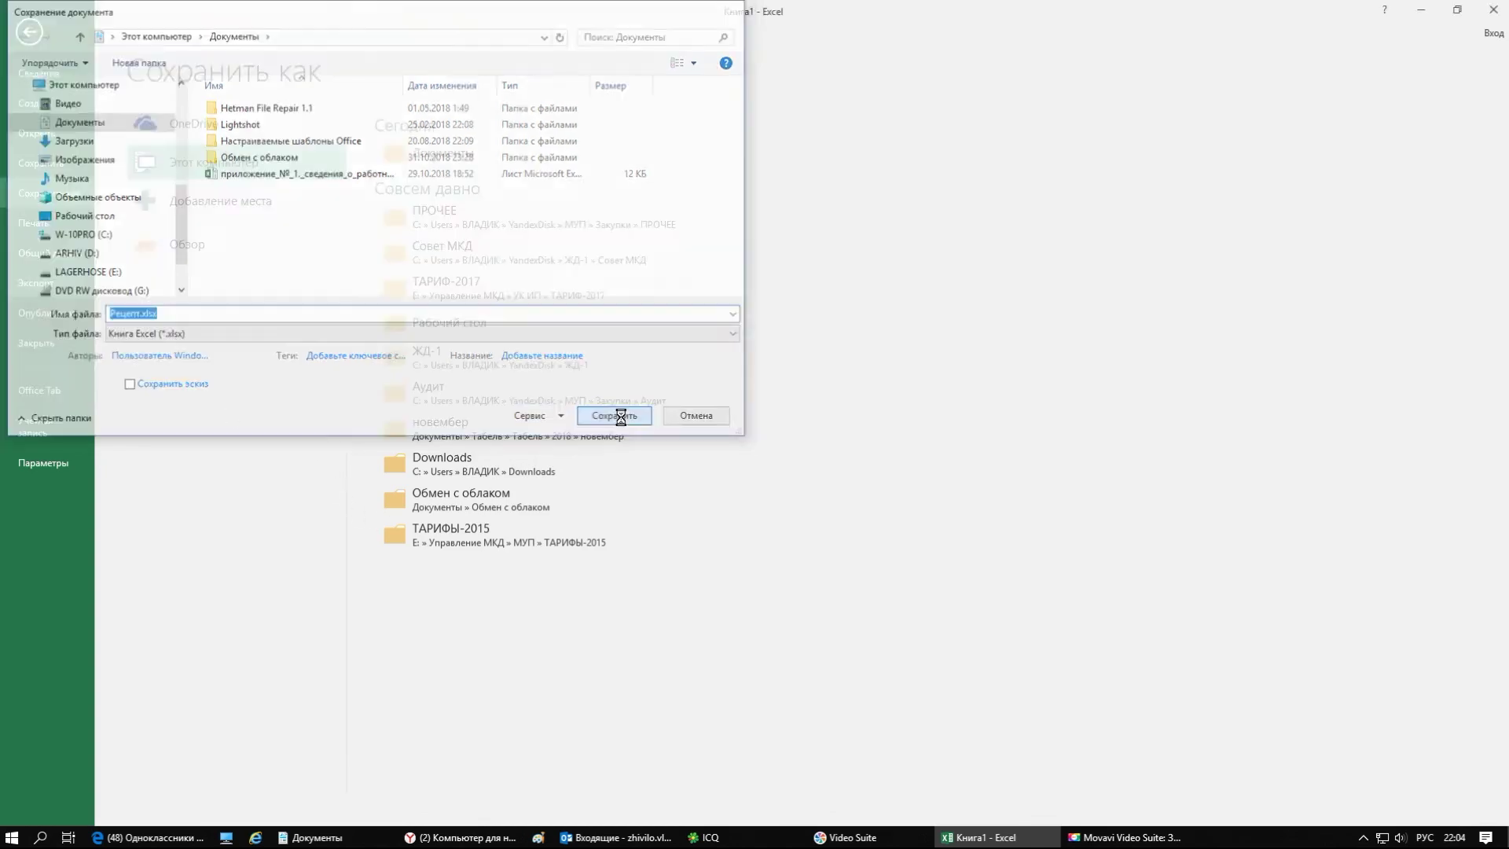